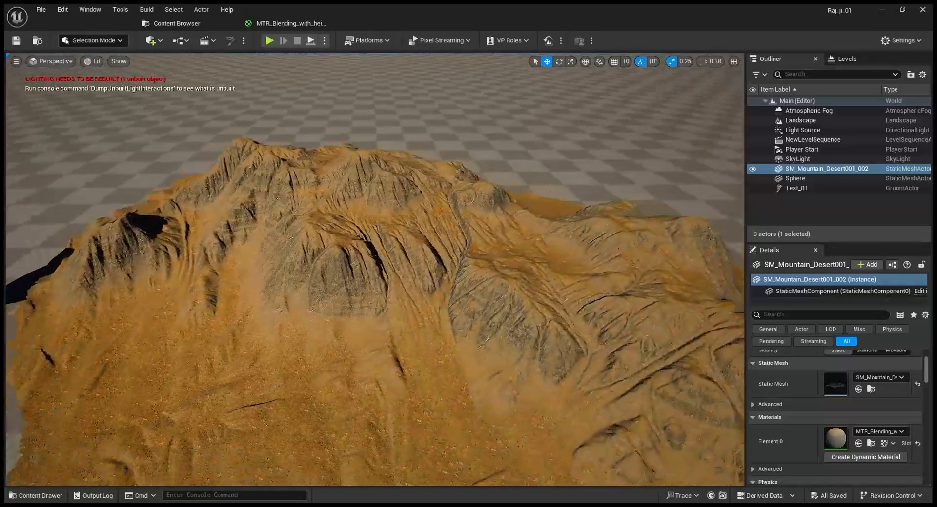
Survey the SM_Mountain_Desert001_002 mesh and its sand-and-rock material from several distances and angles
scroll(421, 296, down, 2)
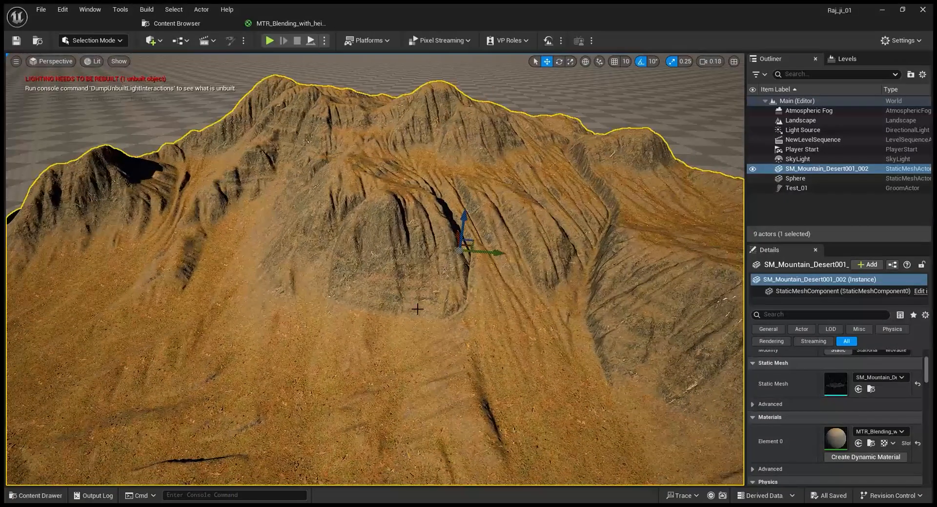
key(s)
scroll(417, 310, down, 1)
key(e)
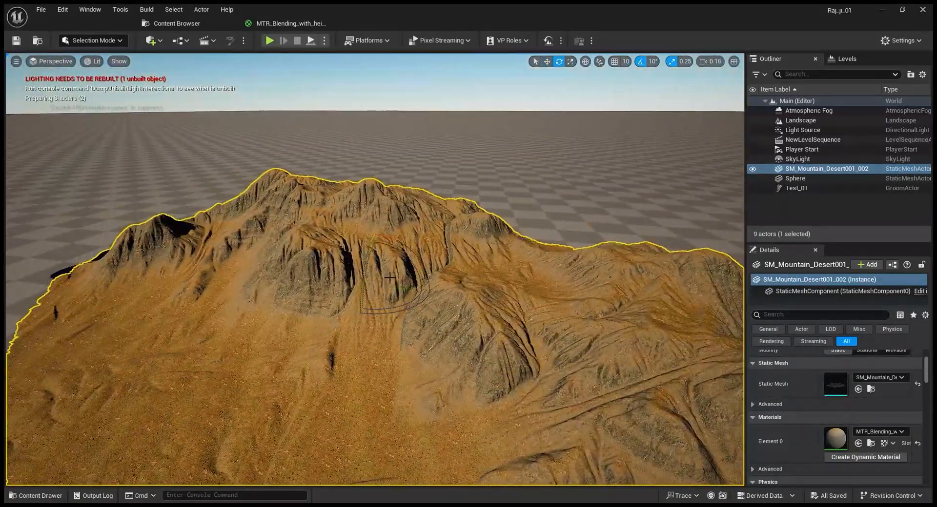
drag(371, 275, 359, 276)
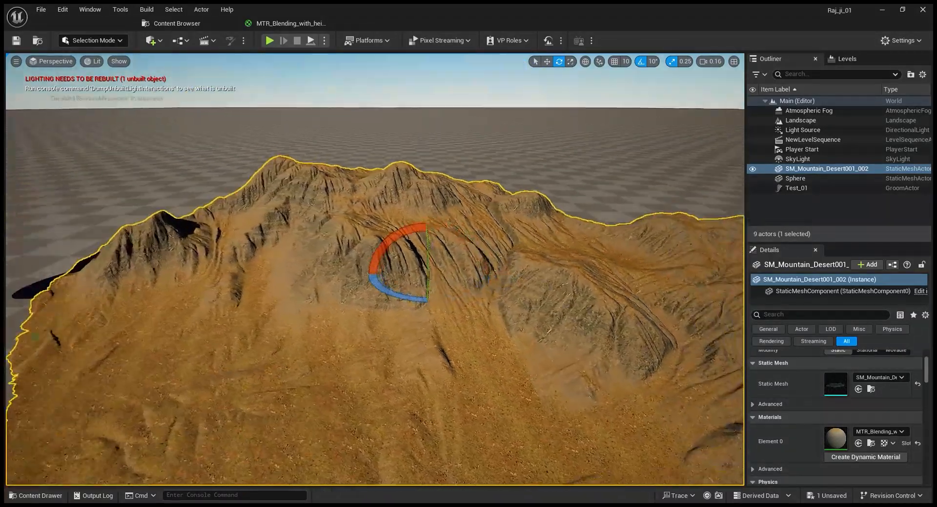
right_drag(374, 270, 520, 269)
right_drag(374, 333, 228, 334)
scroll(374, 333, up, 3)
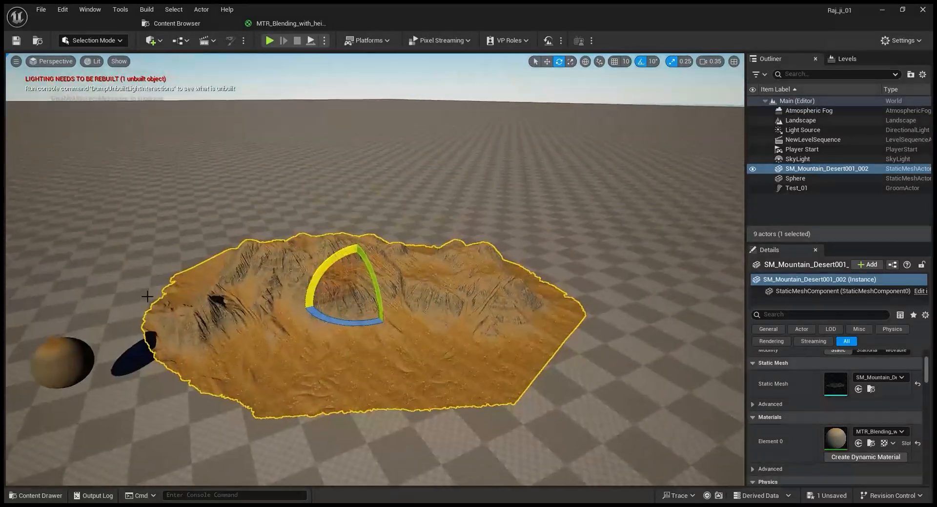
right_drag(255, 321, 139, 370)
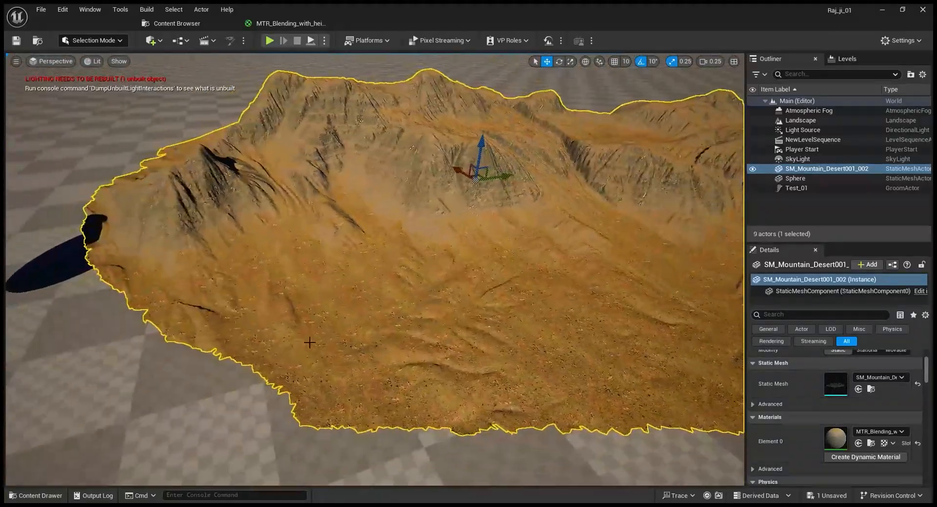
Examine the desert mountain's slopes up close where the sand and rock surfaces blend
key(w)
right_drag(310, 343, 332, 330)
scroll(309, 343, down, 3)
key(e)
key(w)
key(w)
key(w)
key(e)
scroll(100, 313, up, 1)
key(w)
scroll(71, 396, down, 2)
key(s)
key(w)
scroll(114, 304, down, 1)
scroll(421, 284, up, 4)
key(w)
key(e)
scroll(348, 333, down, 1)
key(s)
key(w)
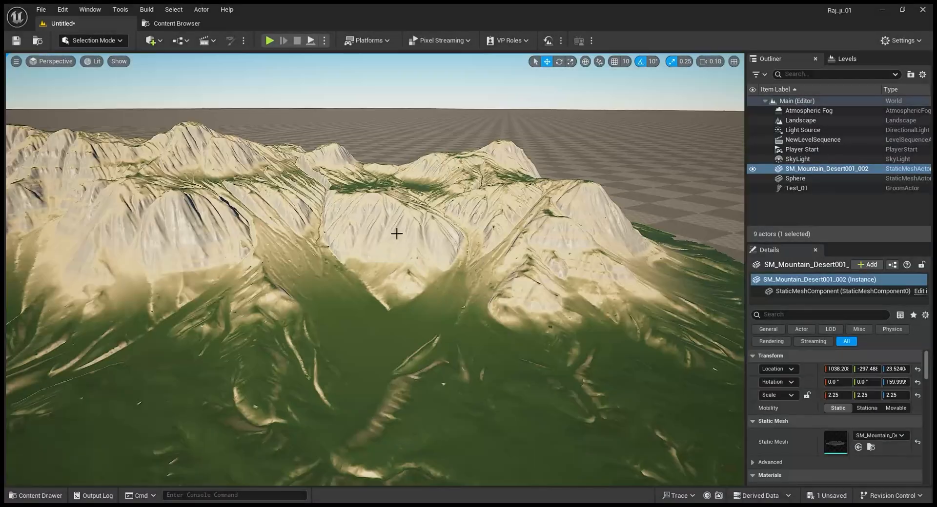
Inspect the green-to-white colour blending on the mountain mesh's slopes and lower ground
right_drag(396, 234, 356, 340)
key(w)
scroll(432, 259, up, 1)
key(g)
key(s)
scroll(767, 418, down, 3)
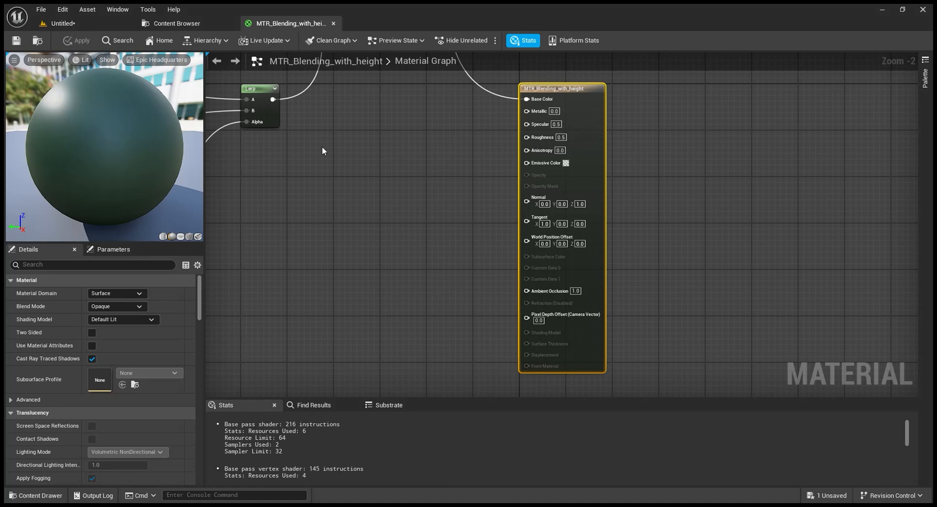
Move the lower blend node in the MTR_Blending_with_height graph closer to its Lerp node
right_drag(345, 146, 497, 185)
scroll(498, 184, down, 3)
right_drag(364, 185, 520, 220)
scroll(520, 220, down, 3)
scroll(481, 194, up, 3)
right_drag(480, 194, 497, 221)
scroll(379, 215, up, 3)
scroll(389, 231, down, 5)
scroll(584, 306, down, 2)
right_drag(584, 306, 513, 161)
drag(464, 344, 503, 230)
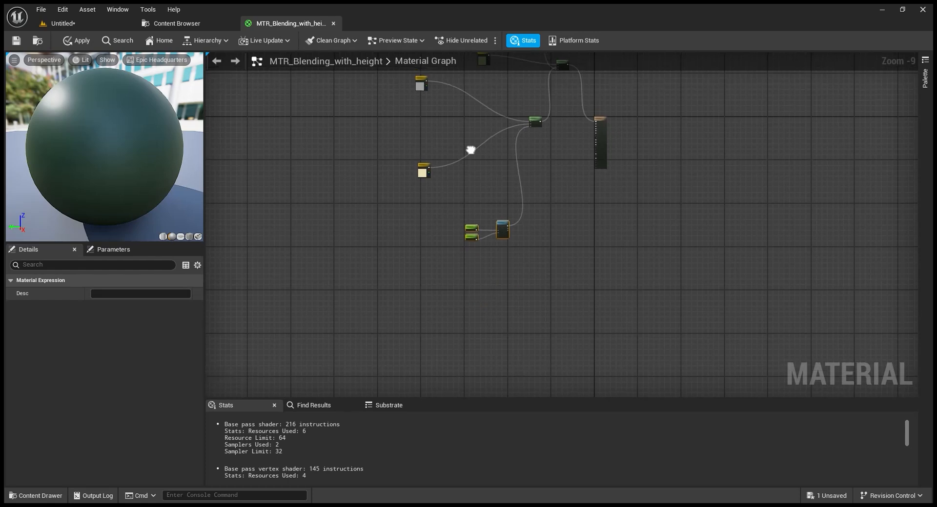
Examine the constant colours, blend parameters and Lerp connections in the MTR_Blending_with_height graph
right_drag(470, 150, 442, 189)
scroll(417, 150, up, 9)
right_drag(291, 103, 409, 289)
click(352, 210)
drag(280, 21, 347, 130)
Return to the level and examine how the constant colours blend across the whole mountain mesh
click(63, 24)
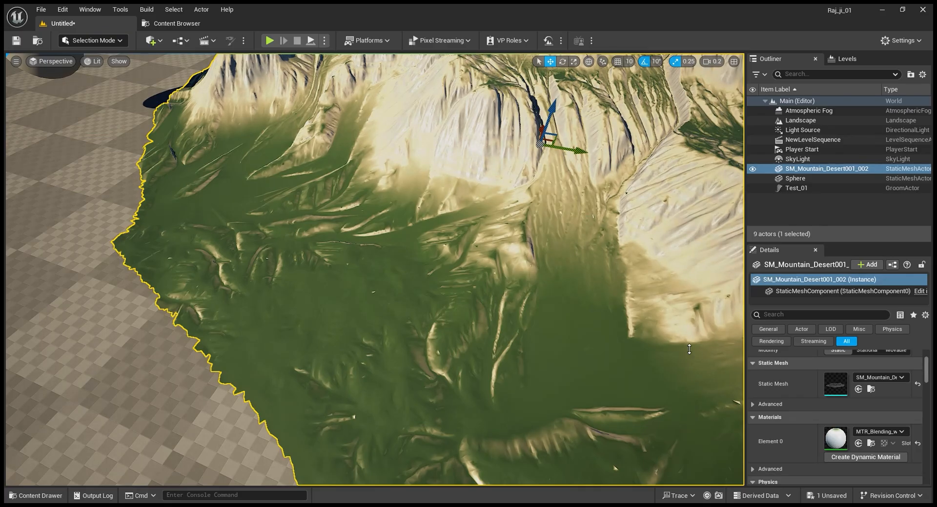
right_drag(307, 261, 454, 94)
key(s)
key(w)
key(s)
scroll(292, 205, down, 1)
key(s)
key(w)
key(s)
key(s)
scroll(293, 180, up, 5)
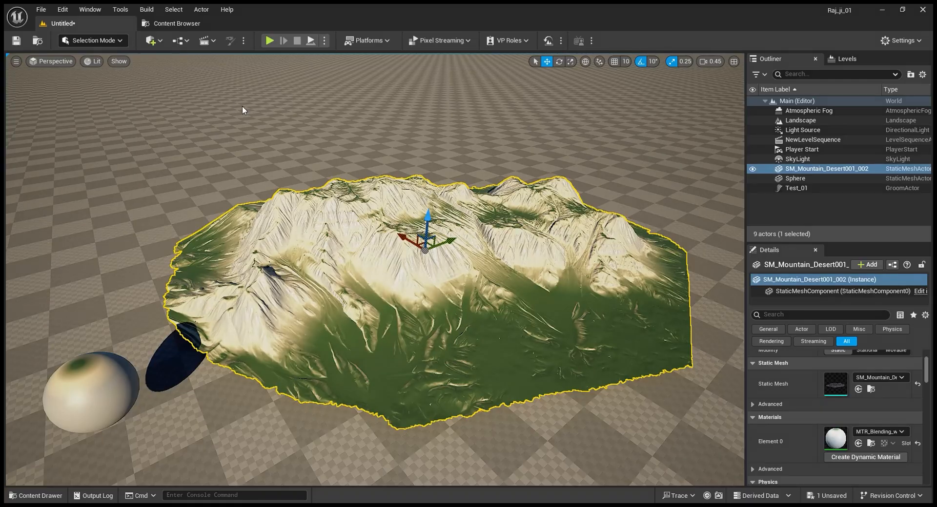
drag(323, 28, 257, 27)
click(163, 23)
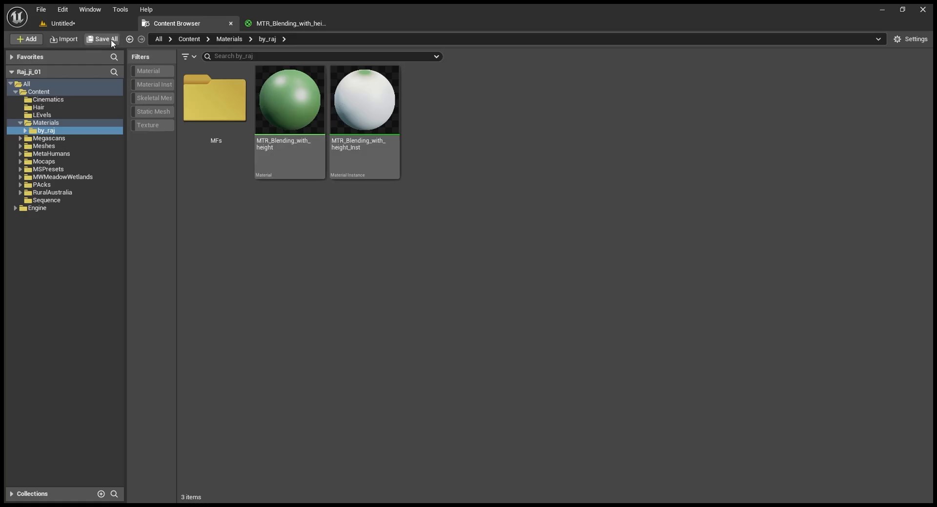
click(53, 23)
key(w)
right_drag(172, 77, 190, 108)
scroll(190, 110, down, 1)
key(s)
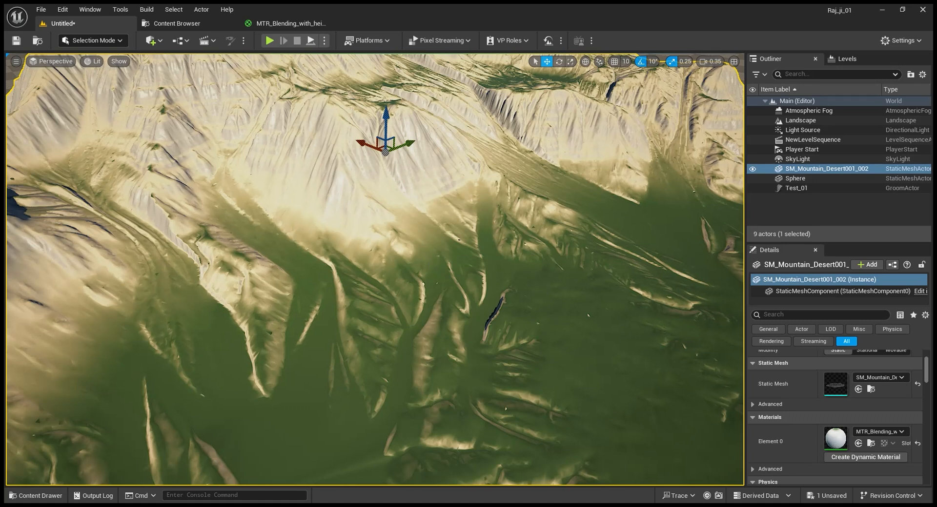
Examine the mountain's colour blending in Unlit view mode, and restore Lit mode
scroll(343, 252, down, 5)
right_drag(337, 248, 360, 284)
key(alt+3)
right_drag(477, 351, 448, 326)
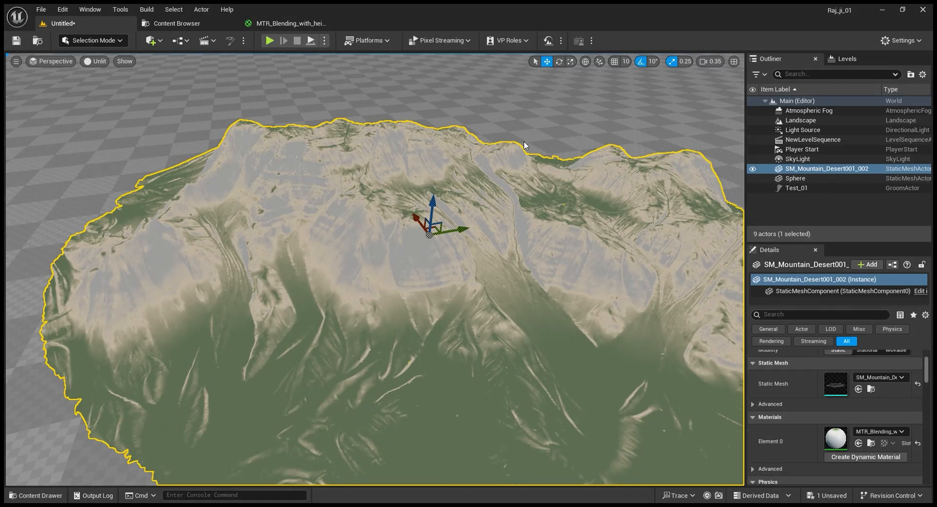
key(w)
right_drag(375, 223, 292, 117)
scroll(400, 248, down, 3)
key(alt+4)
Inspect the lit mountain's peaks and ridges to see how its colour layers are distributed
key(w)
scroll(423, 245, down, 2)
key(w)
scroll(328, 306, up, 4)
right_drag(329, 305, 272, 14)
key(s)
key(w)
key(w)
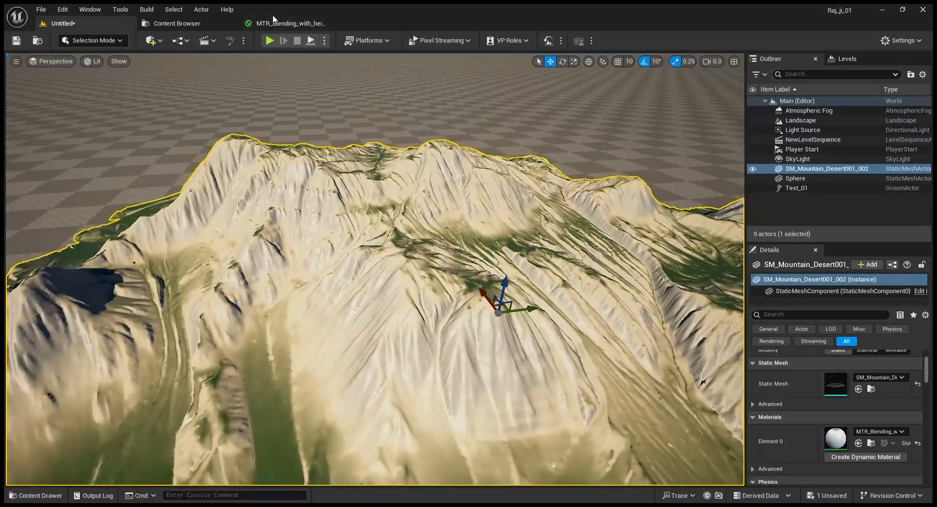
Review the blending material graph and browse the Megascans surface folders for soil, grassy ground and rough rock
click(288, 23)
scroll(404, 214, down, 3)
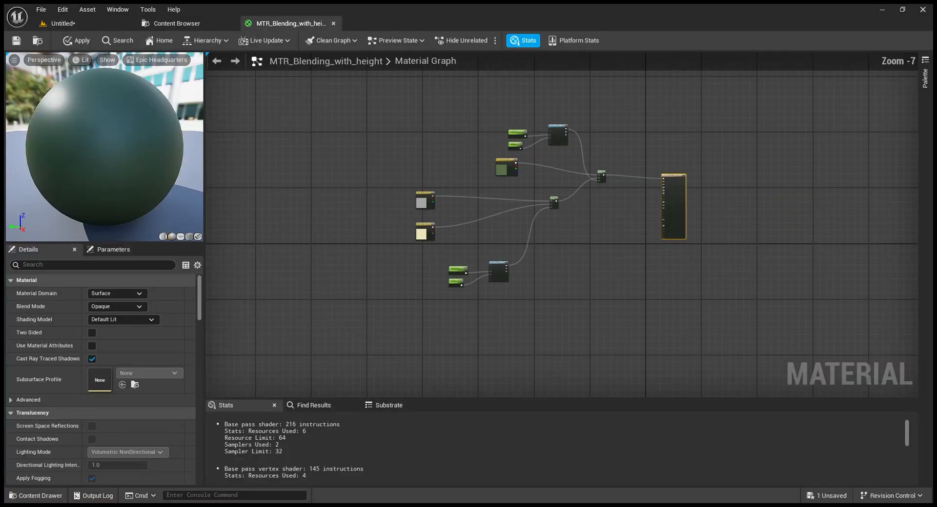
scroll(503, 189, up, 3)
click(206, 25)
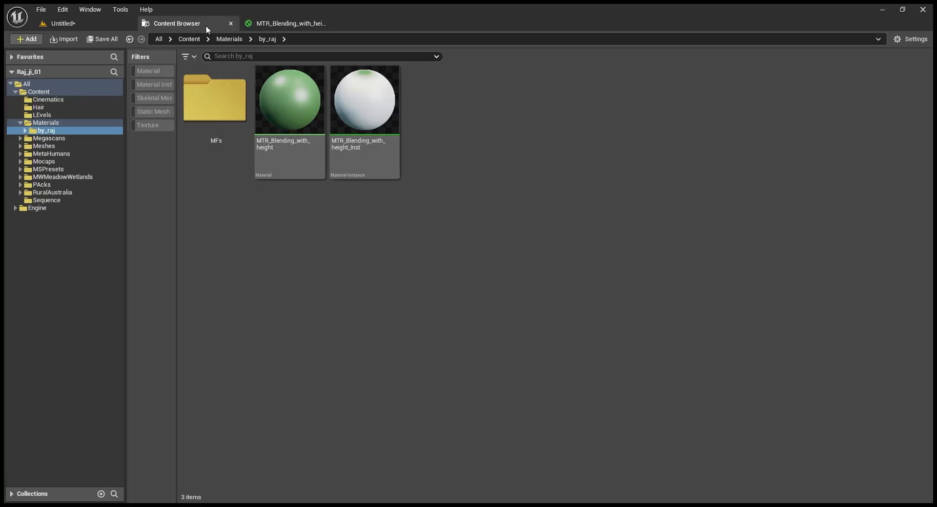
click(47, 138)
click(20, 138)
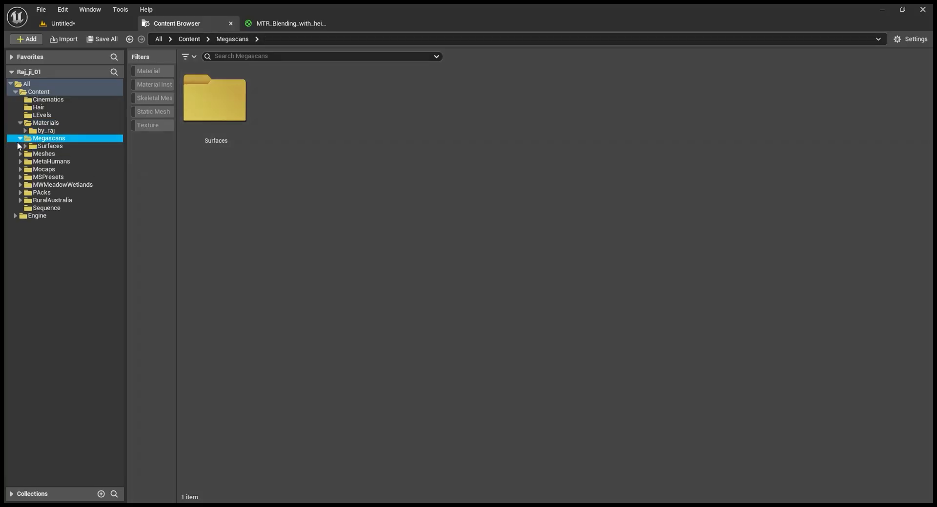
click(25, 146)
click(53, 154)
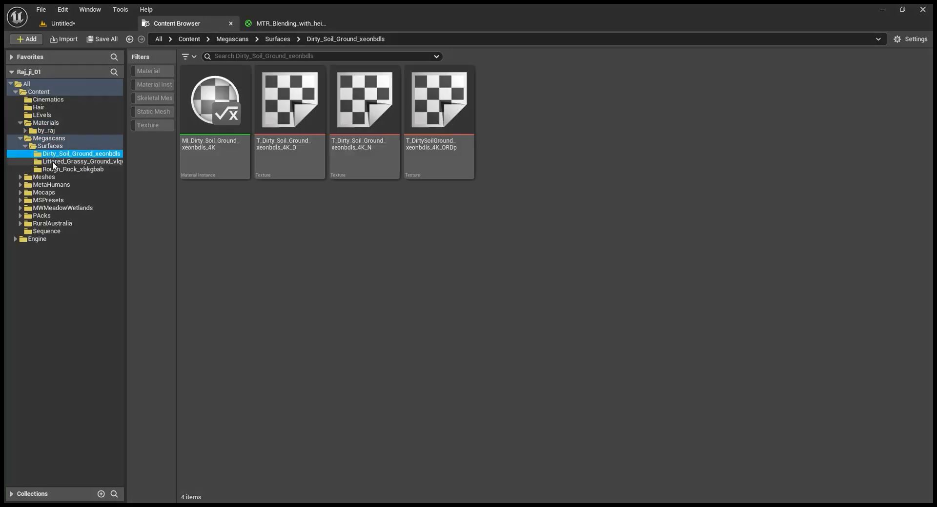
click(54, 162)
click(54, 171)
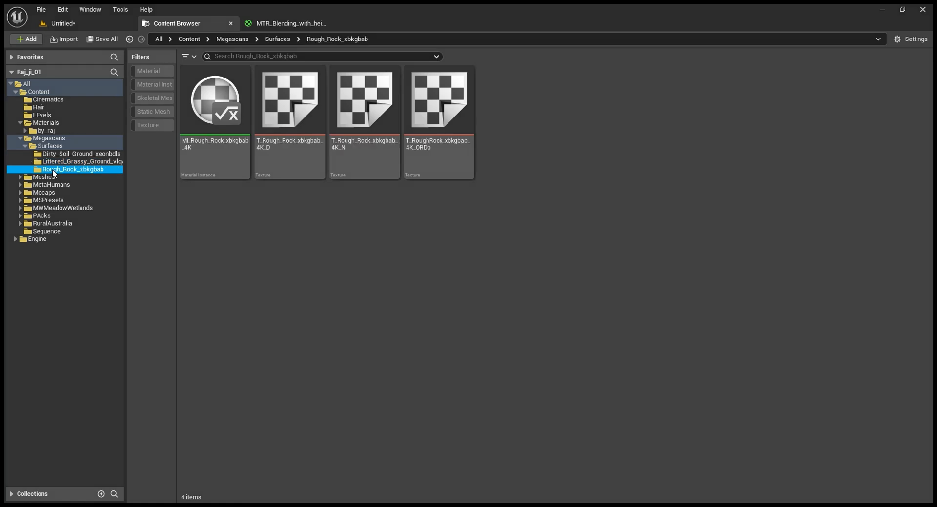
click(214, 146)
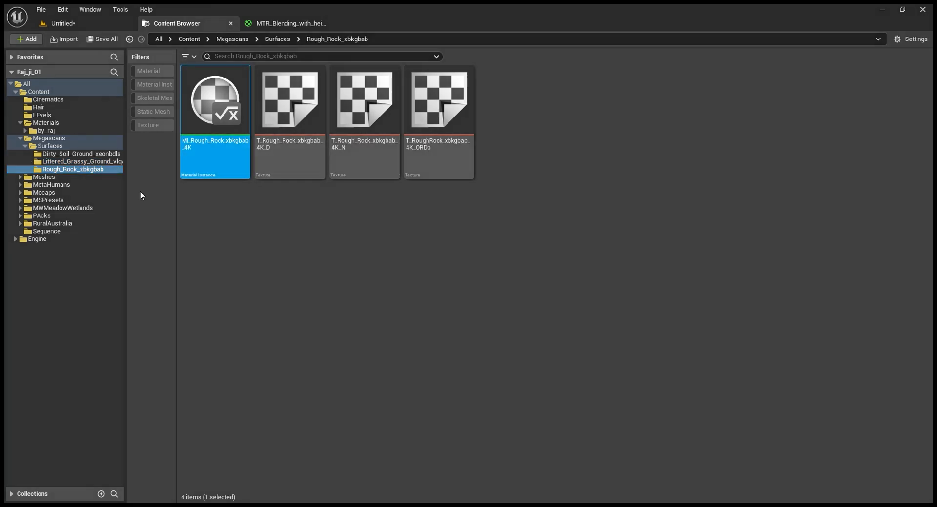
double_click(49, 146)
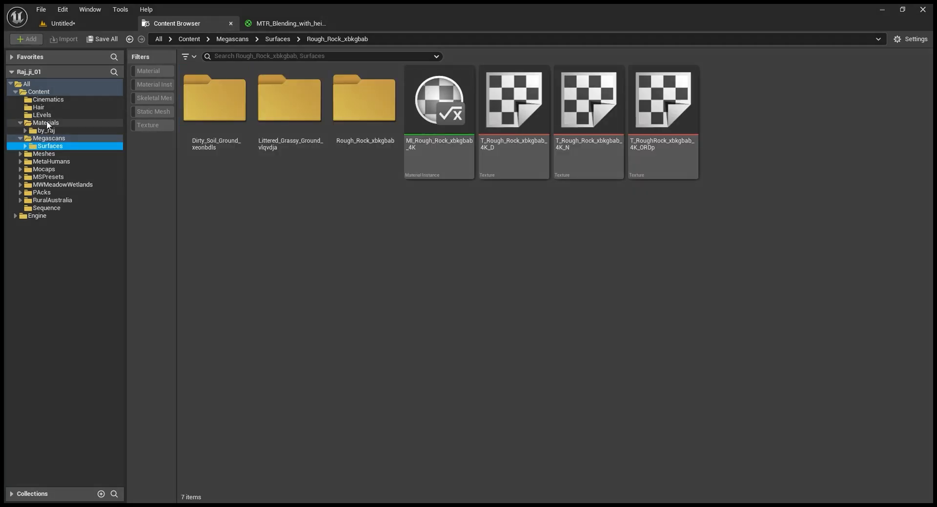
Open the MFs folder inside by_raj to view its dirt, grass and rock material functions
click(45, 130)
double_click(215, 112)
click(221, 127)
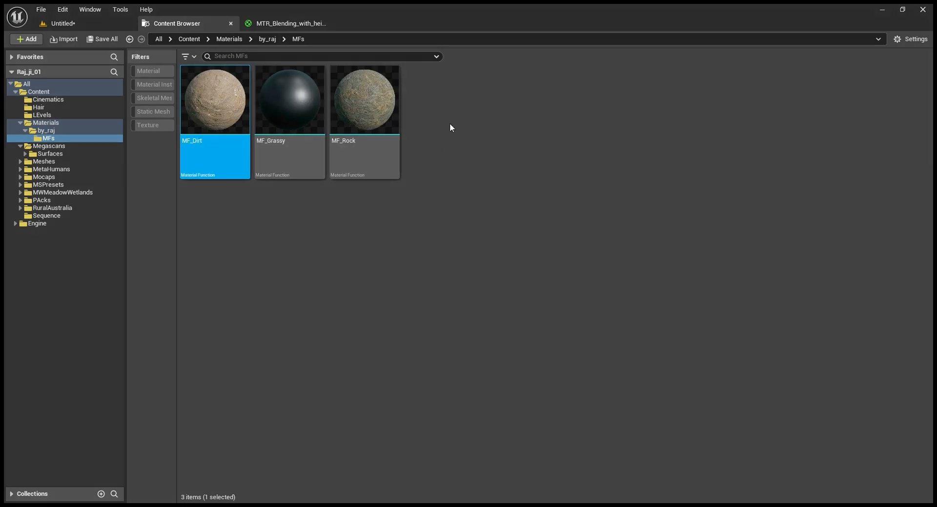
click(458, 101)
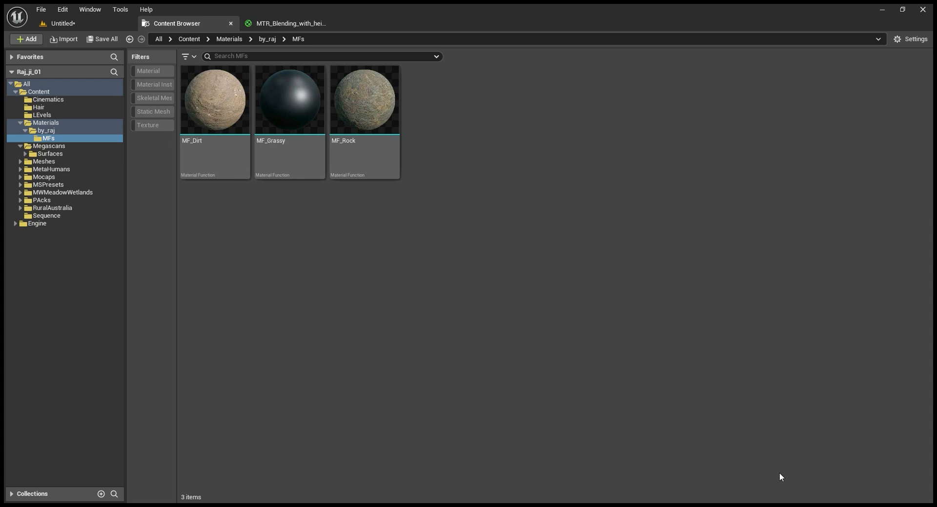
Open the MF_Dirt material function and examine how its attributes reach the Dirt_soil output
double_click(237, 156)
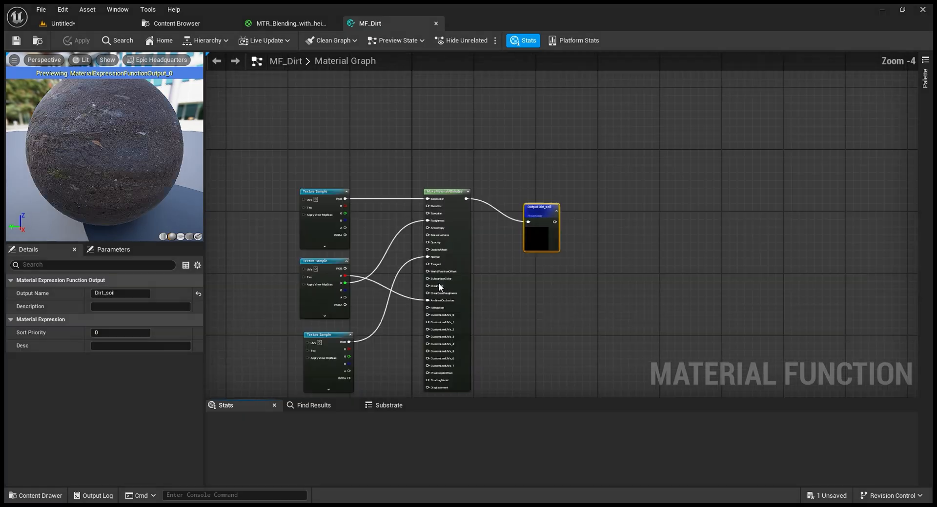
scroll(697, 203, up, 1)
right_drag(698, 204, 623, 244)
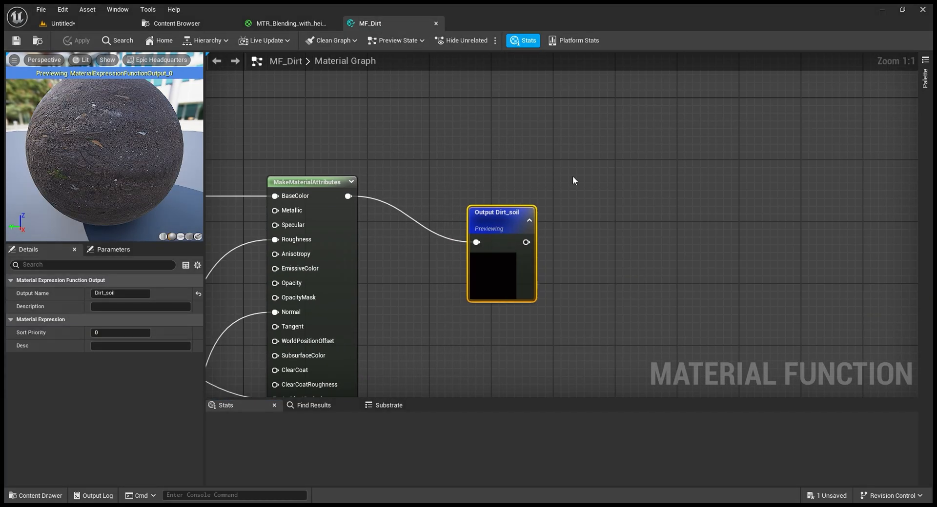
right_drag(611, 202, 590, 216)
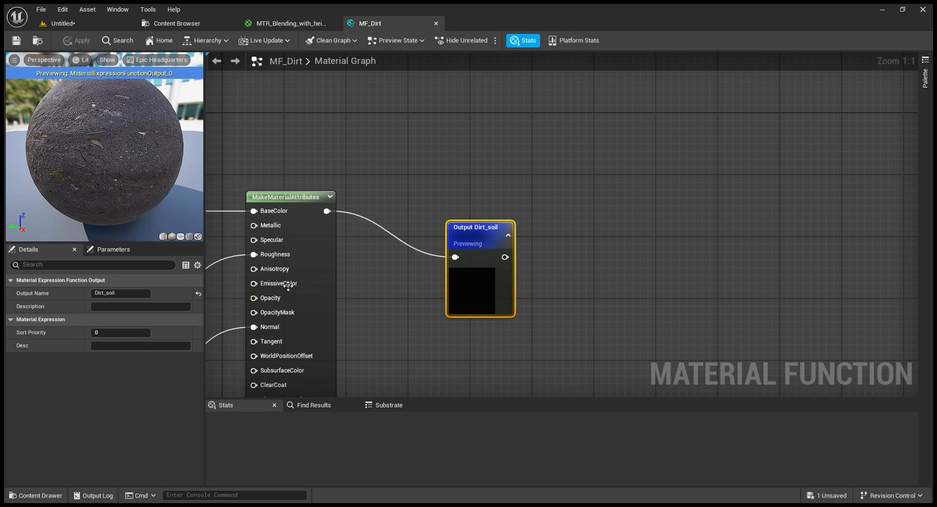
scroll(497, 243, down, 1)
right_drag(437, 189, 677, 182)
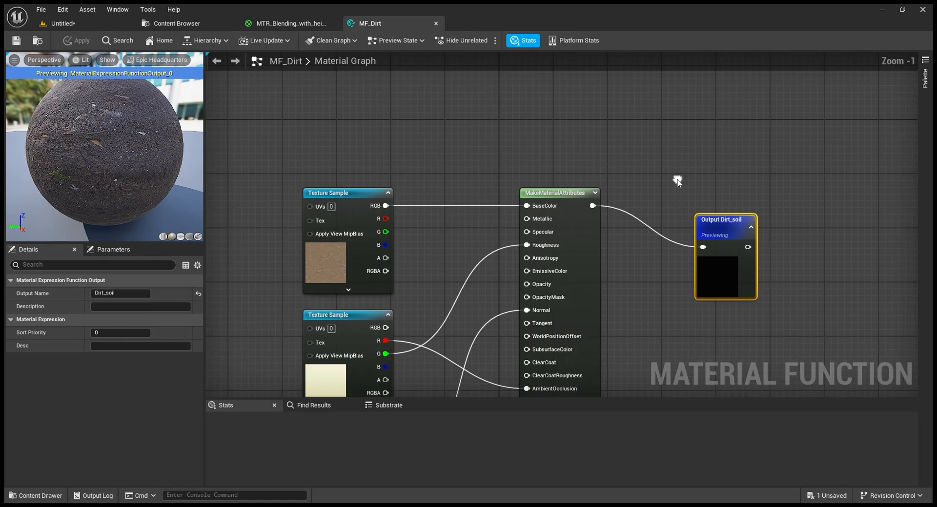
Inspect the three dirt texture samples and their connections into the MakeMaterialAttributes node
scroll(677, 182, down, 2)
drag(320, 111, 509, 361)
right_drag(511, 229, 532, 317)
click(486, 210)
click(486, 315)
scroll(474, 299, up, 2)
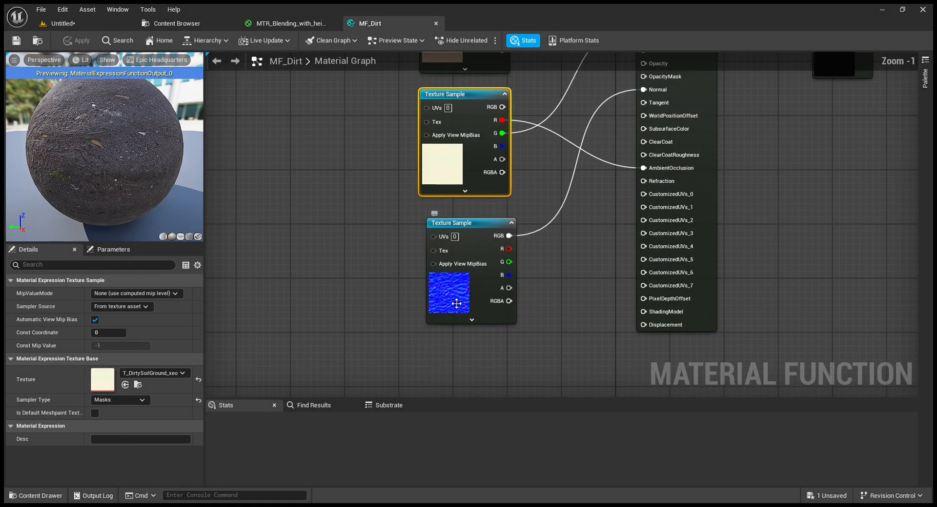
click(456, 303)
right_drag(588, 97, 521, 247)
scroll(520, 168, down, 1)
click(596, 126)
scroll(586, 112, up, 2)
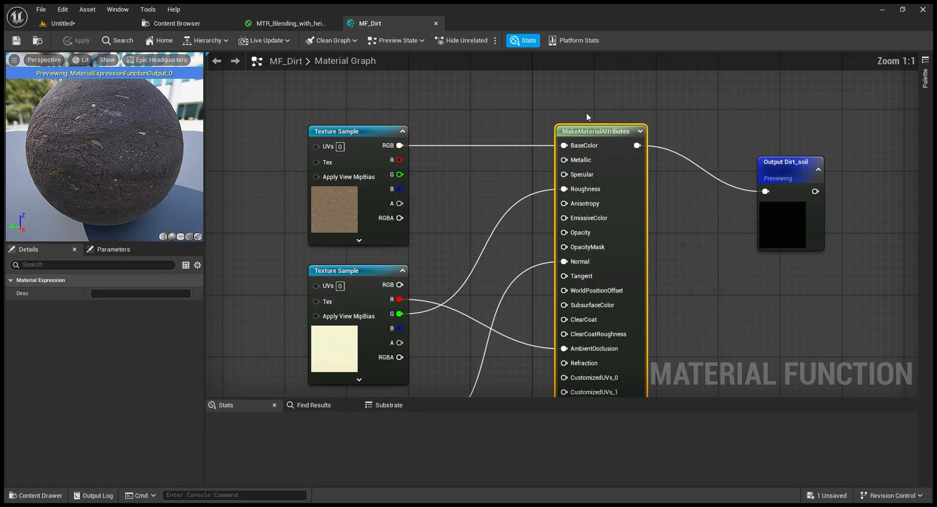
drag(524, 107, 678, 136)
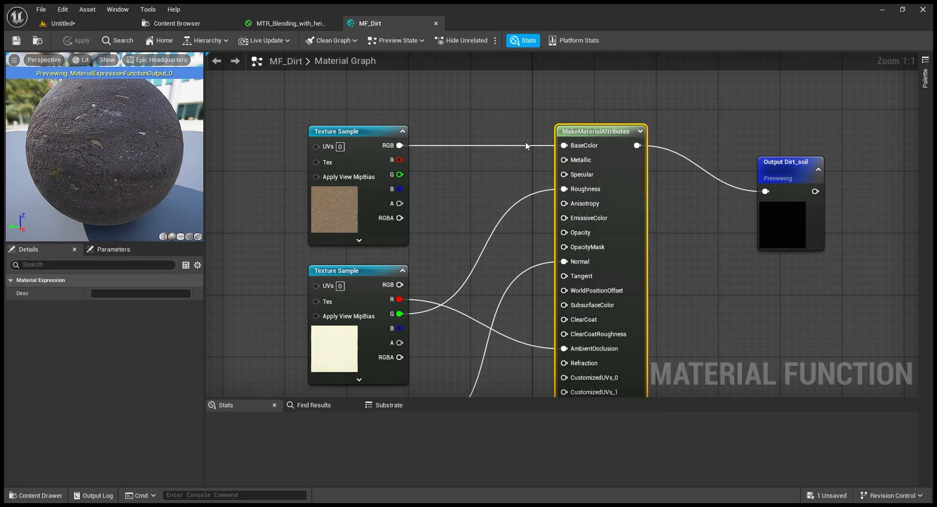
Disconnect the mask texture's red channel from AmbientOcclusion in MF_Dirt and apply the change
right_drag(508, 262, 574, 174)
alt+click(599, 258)
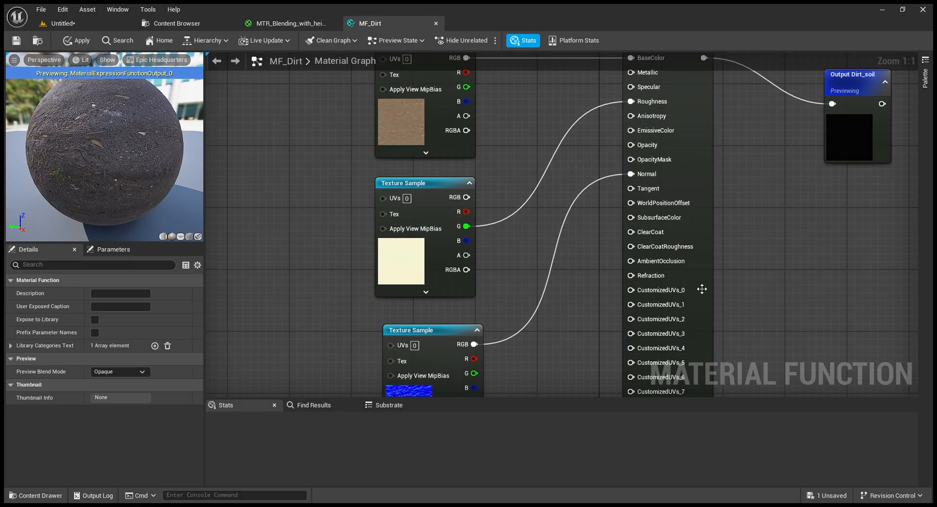
right_drag(700, 289, 658, 364)
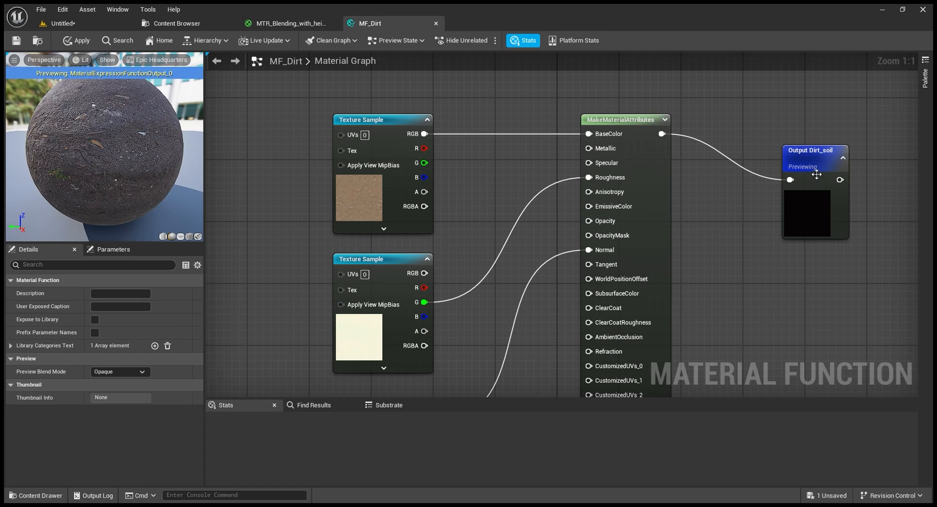
drag(816, 174, 809, 123)
click(76, 41)
Check the MFs folder's material functions and return to the MTR_Blending_with_height material graph
click(288, 25)
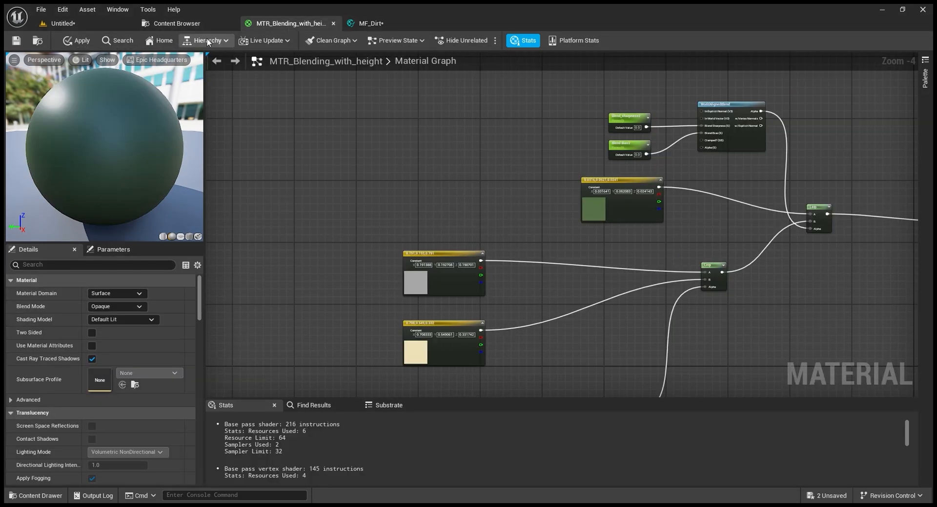
click(194, 24)
click(264, 187)
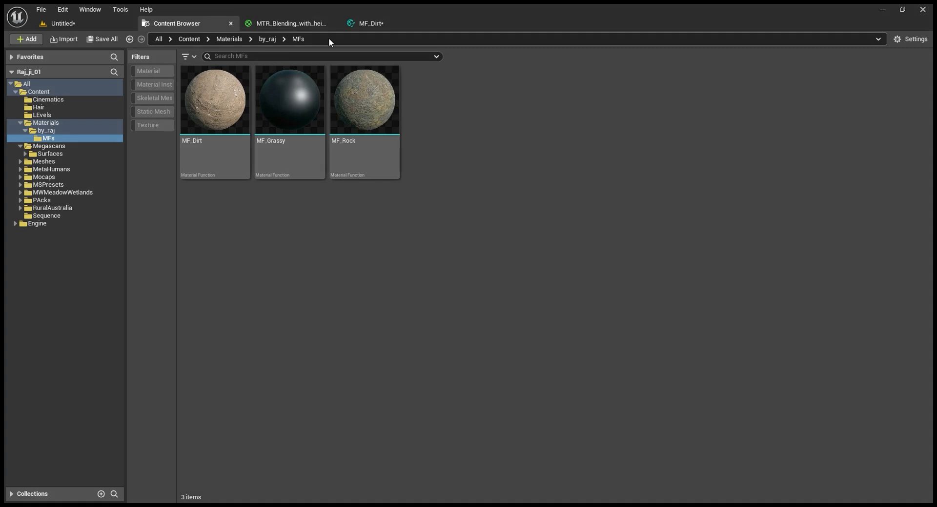
click(231, 116)
click(297, 25)
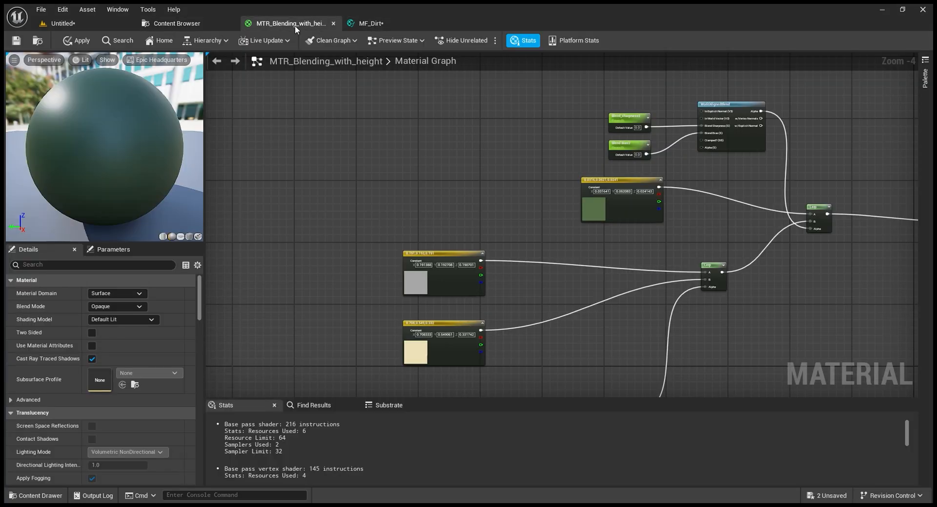
Add the MF_Dirt, MF_Grassy and MF_Rock functions from the MFs folder to the MTR_Blending_with_height graph
scroll(436, 163, up, 3)
click(224, 24)
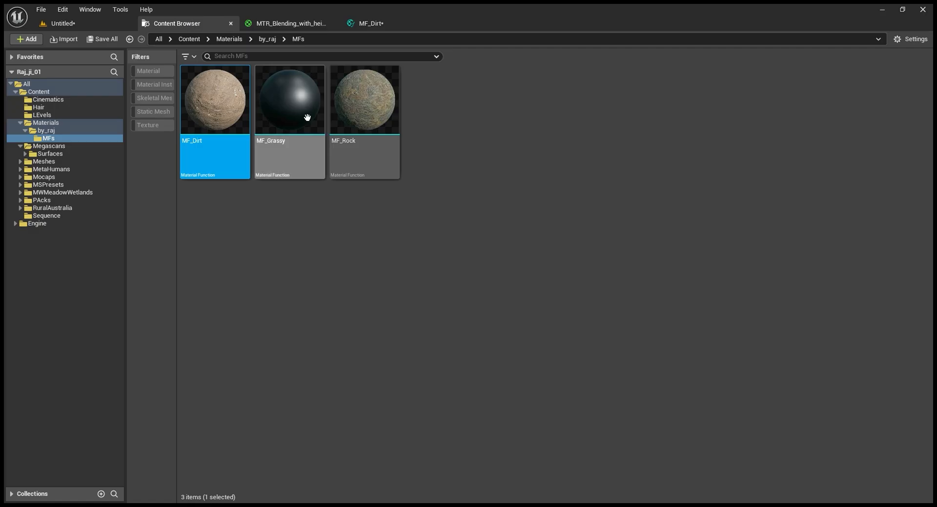
shift+click(290, 146)
shift+click(377, 128)
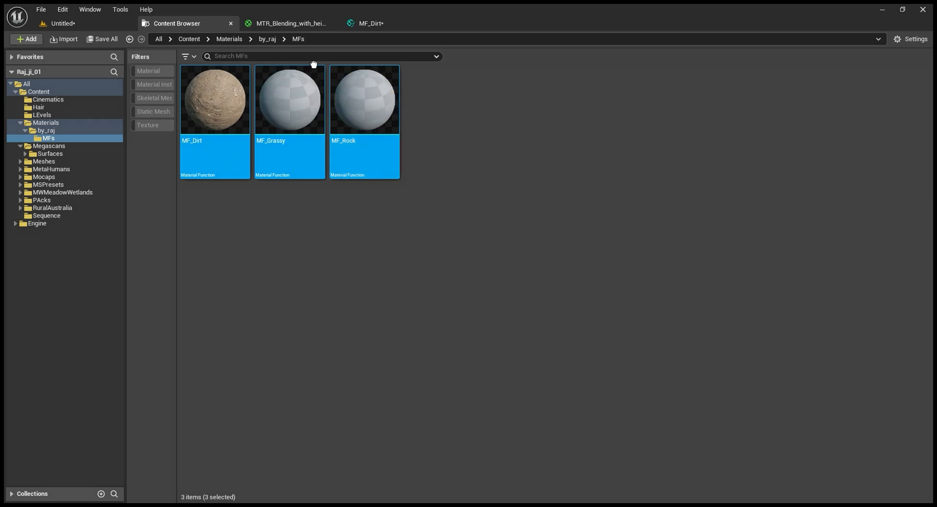
drag(304, 32, 299, 165)
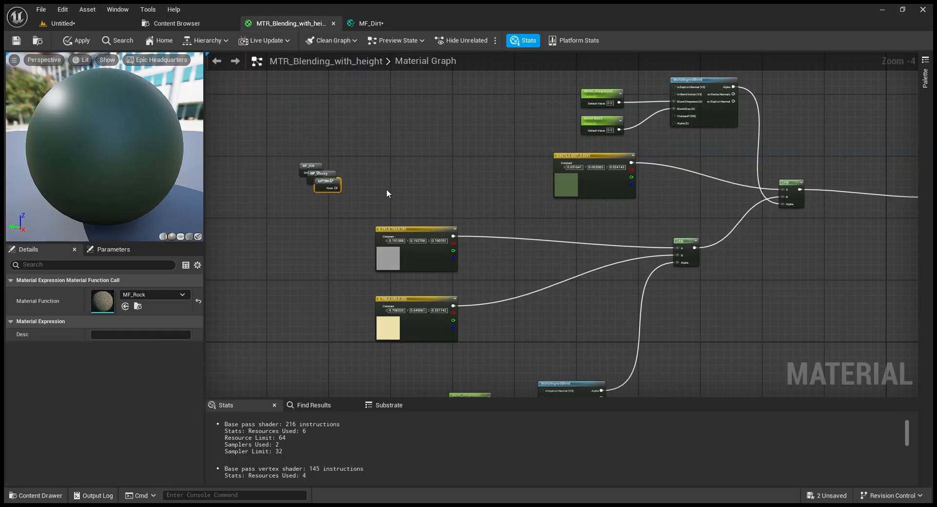
Separate the overlapping MF_Dirt, MF_Grassy and MF_Rock nodes in the empty area beside the colour constants
scroll(395, 202, up, 2)
right_drag(396, 202, 602, 192)
drag(496, 176, 435, 327)
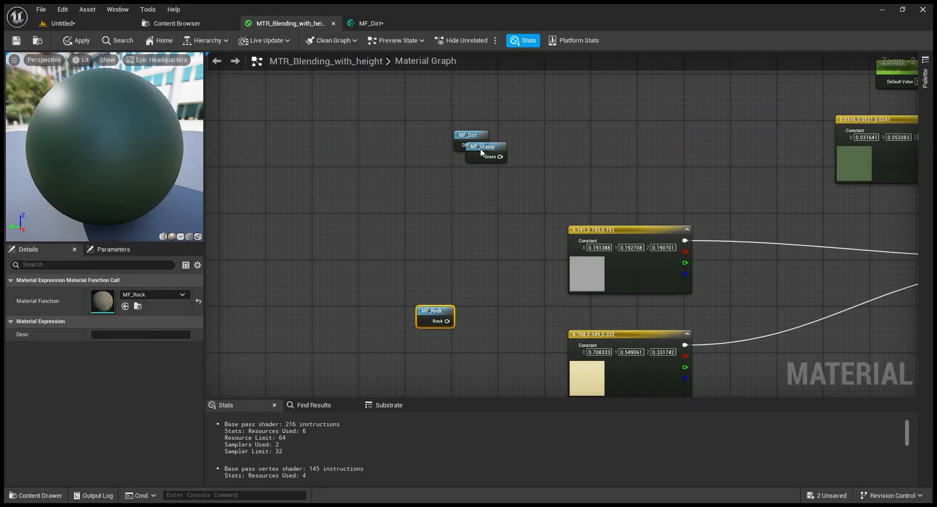
drag(481, 153, 440, 230)
drag(486, 164, 419, 234)
drag(437, 318, 408, 330)
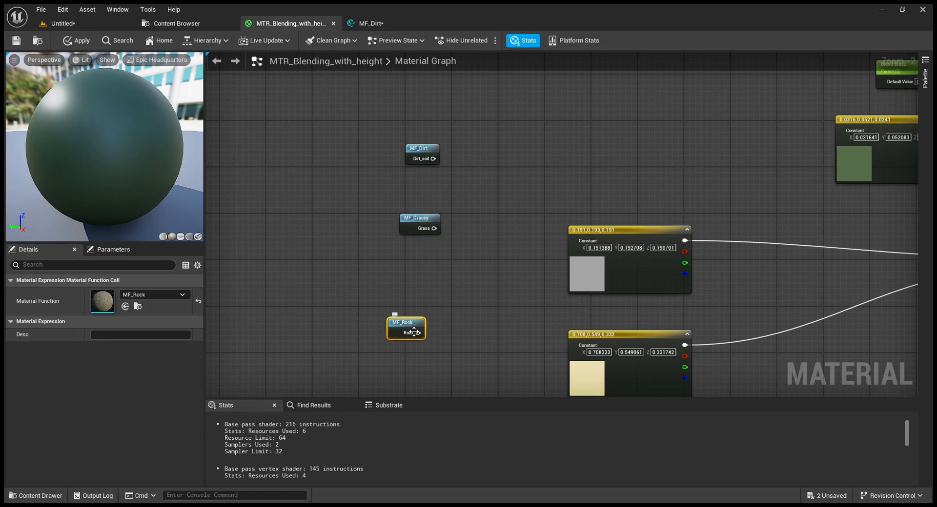
Line up the MF_Grassy and MF_Dirt nodes in one column above MF_Rock
scroll(461, 268, down, 7)
drag(479, 273, 340, 271)
scroll(392, 194, up, 6)
click(451, 197)
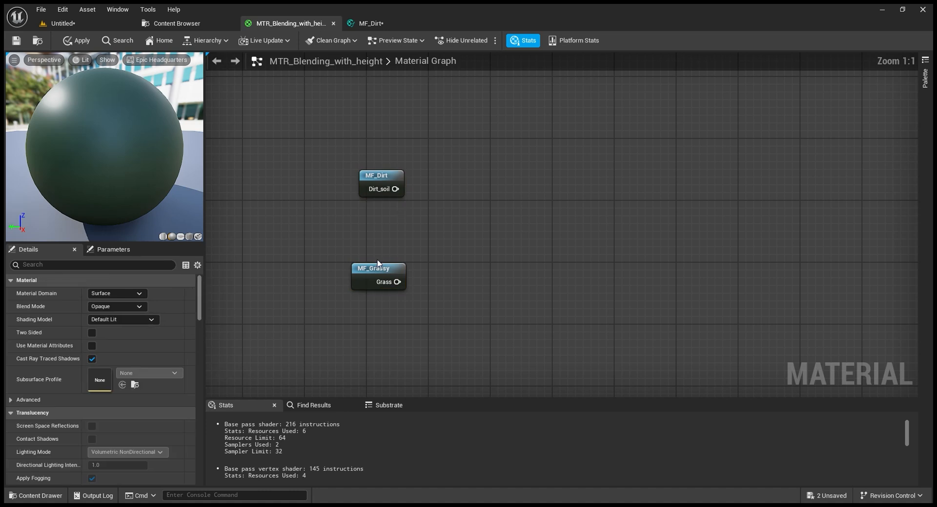
scroll(377, 264, down, 3)
click(366, 269)
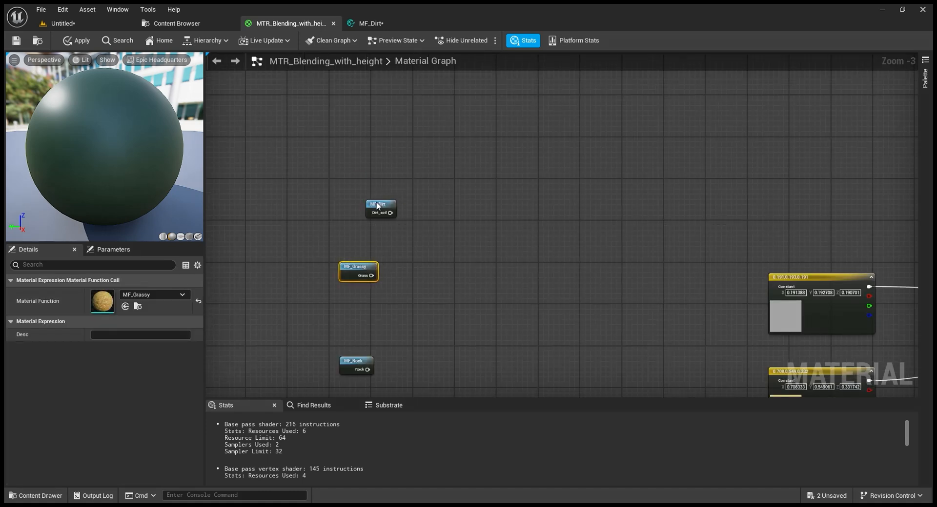
drag(377, 206, 345, 156)
Review the three function nodes against the existing network of constants, Lerps and WorldAlignedBlend nodes
scroll(377, 180, down, 3)
scroll(609, 251, up, 2)
scroll(554, 241, down, 2)
scroll(359, 202, up, 1)
right_drag(360, 204, 359, 217)
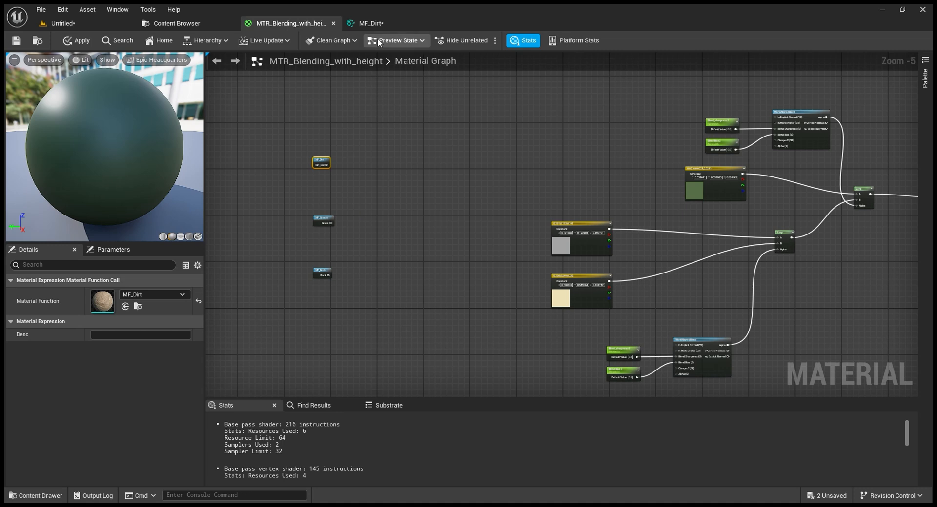
right_drag(459, 155, 441, 175)
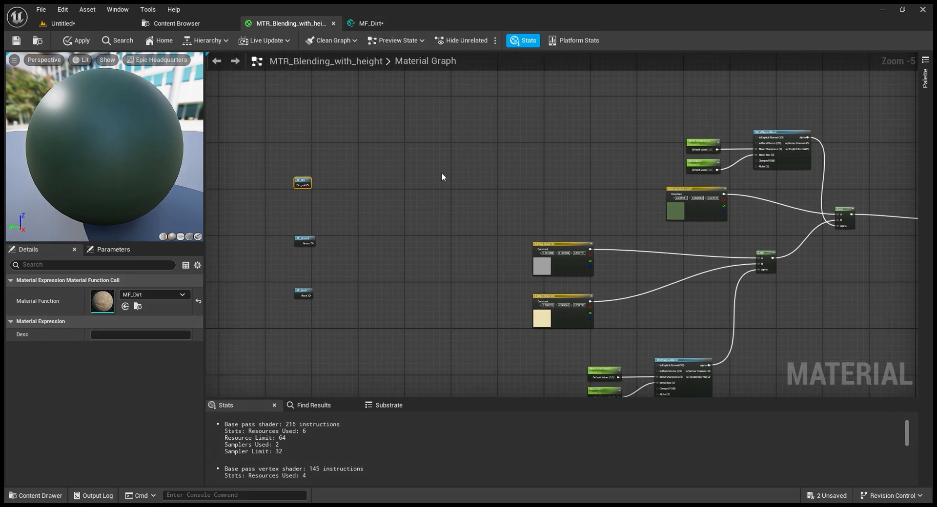
scroll(441, 175, down, 2)
drag(368, 138, 847, 335)
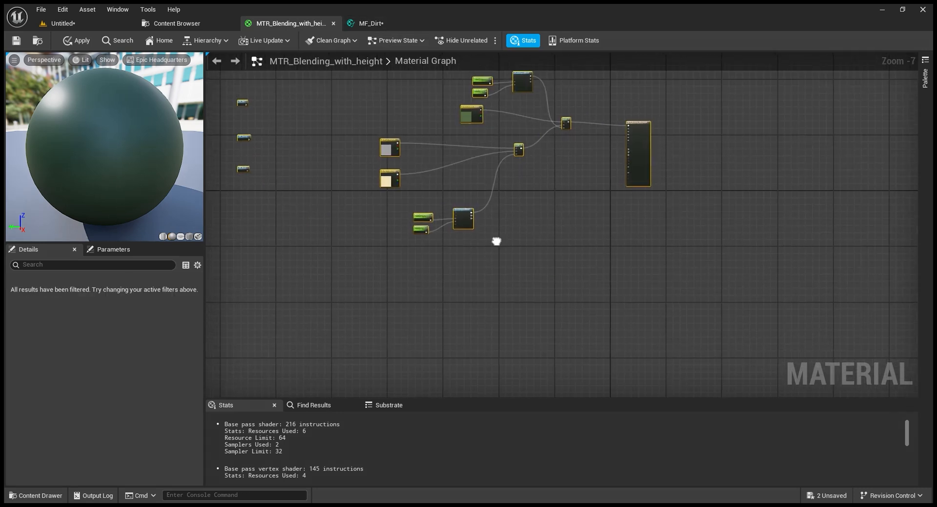
scroll(424, 182, up, 7)
click(373, 212)
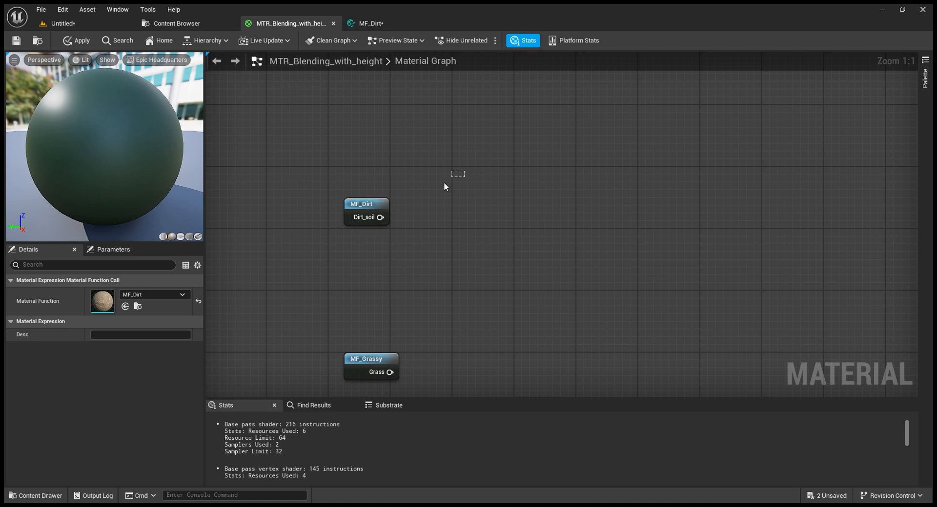
Examine in MF_Dirt how the texture samples feed MakeMaterialAttributes and the Dirt_soil output
click(387, 23)
scroll(446, 214, down, 3)
scroll(462, 215, up, 3)
scroll(480, 208, up, 2)
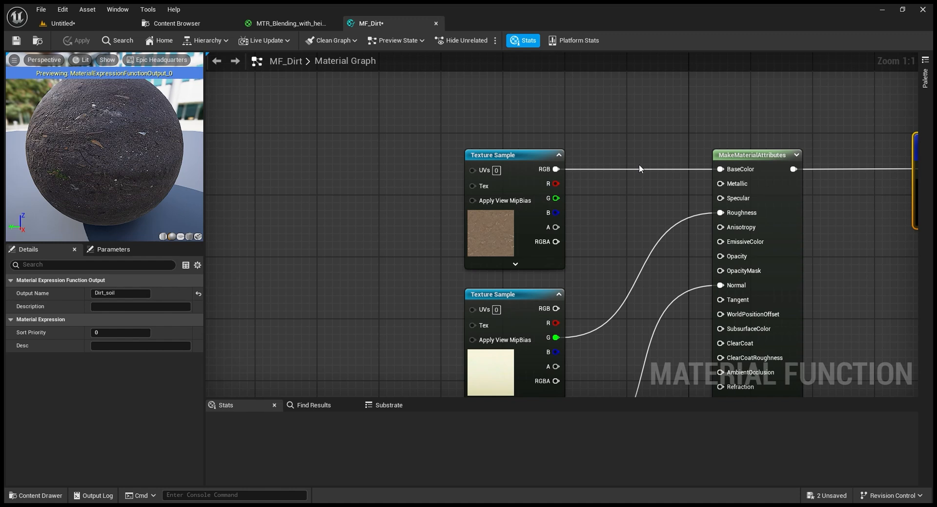
scroll(620, 179, down, 2)
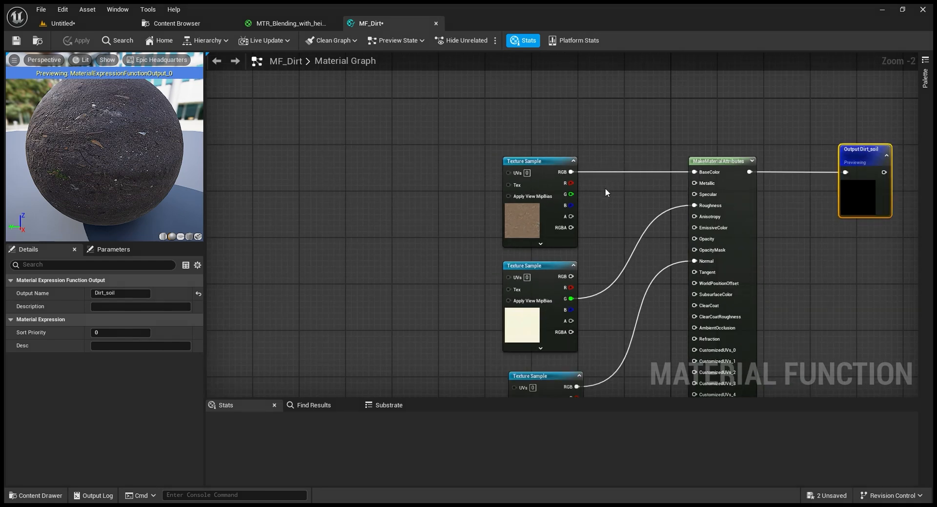
scroll(353, 270, up, 2)
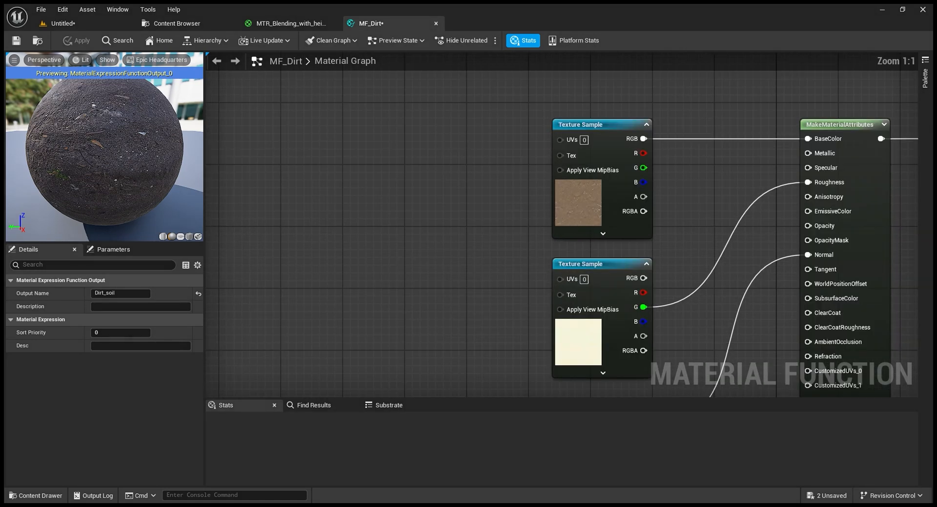
right_drag(570, 153, 650, 172)
drag(642, 156, 478, 191)
click(432, 147)
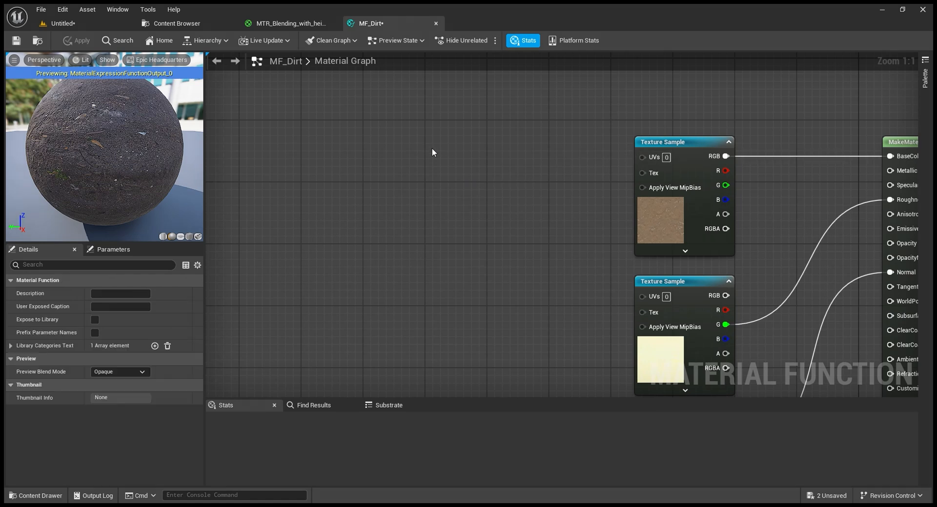
scroll(633, 213, down, 6)
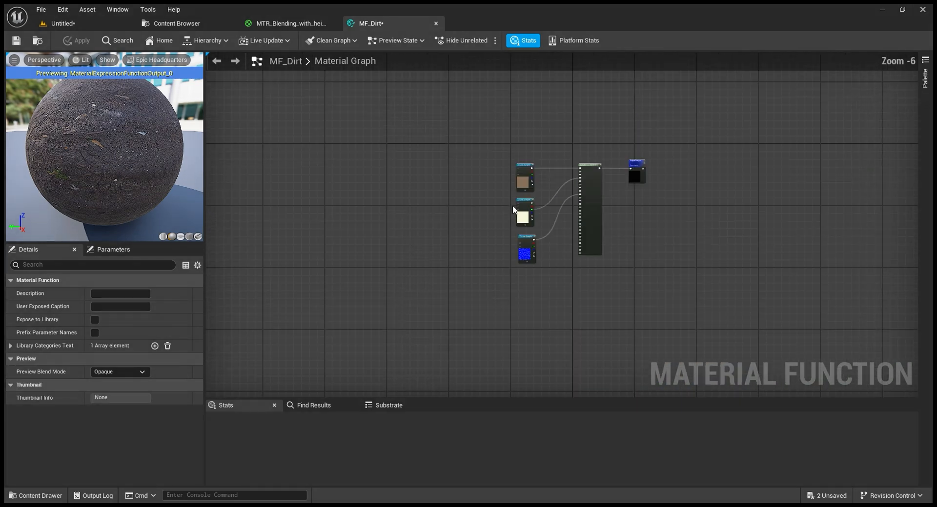
Add a BreakMaterialAttributes node fed by MF_Dirt's Dirt_soil output in the MTR_Blending_with_height graph
click(291, 23)
scroll(491, 252, down, 5)
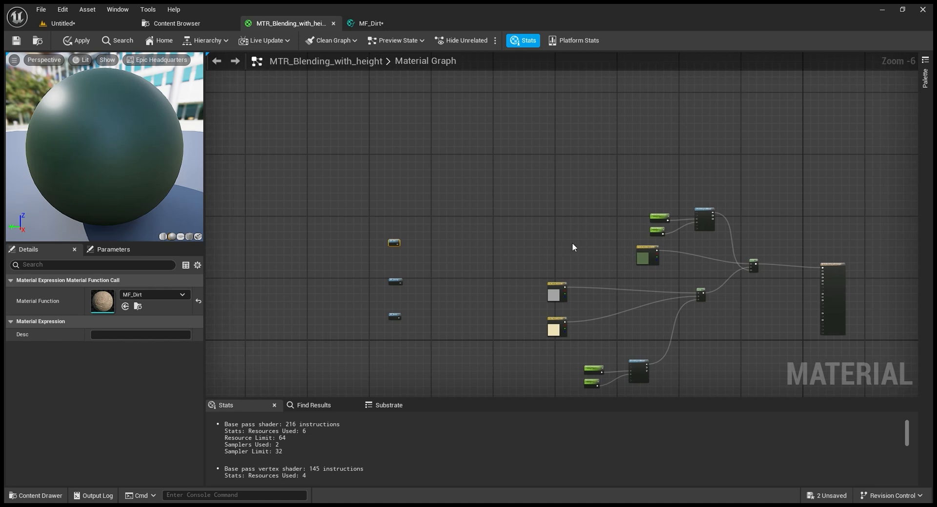
scroll(398, 256, up, 6)
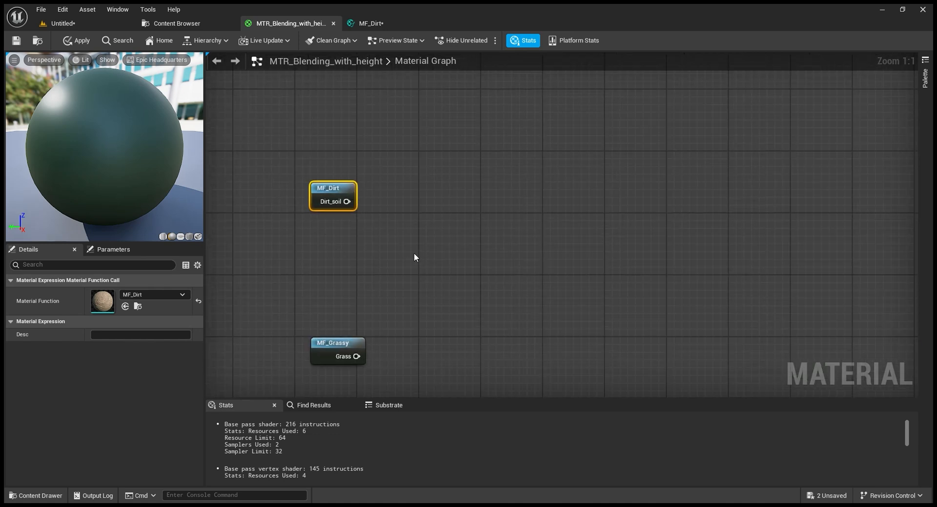
right_drag(495, 238, 508, 194)
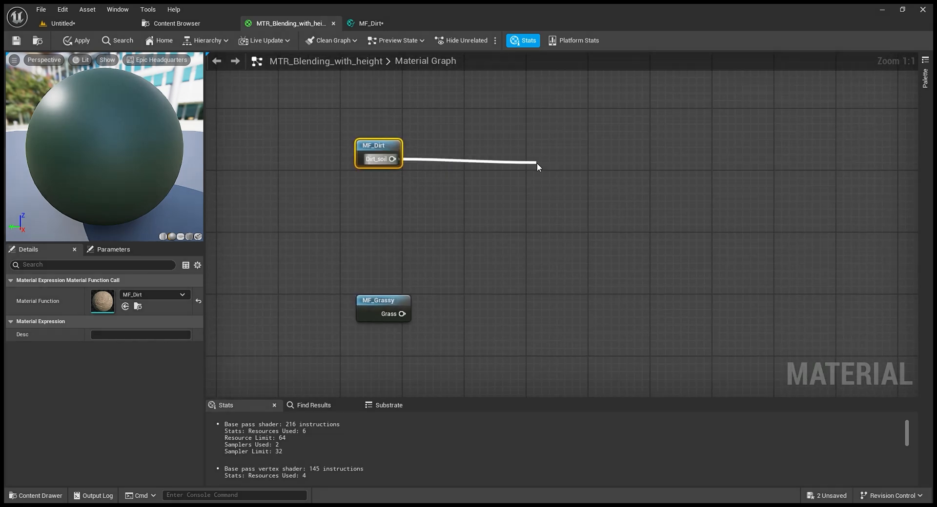
drag(537, 163, 536, 163)
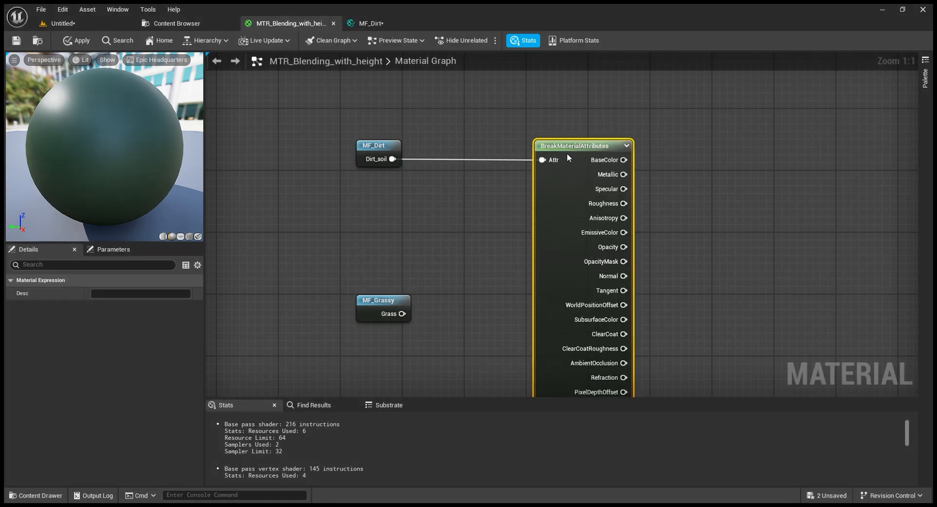
Duplicate the BreakMaterialAttributes node twice and stack the copies below the original
scroll(568, 156, down, 3)
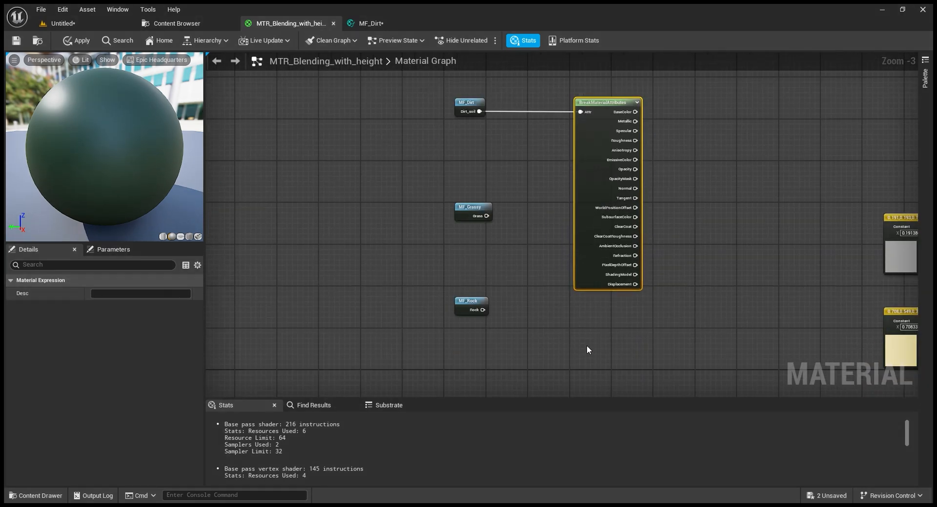
key(ctrl+d)
drag(614, 353, 600, 309)
right_drag(600, 309, 637, 191)
right_drag(627, 386, 646, 282)
key(ctrl+d)
drag(652, 291, 635, 292)
Move MF_Dirt aside and connect MF_Grassy's Grass output to the uppermost BreakMaterialAttributes node
right_drag(577, 174, 577, 259)
right_drag(561, 119, 561, 170)
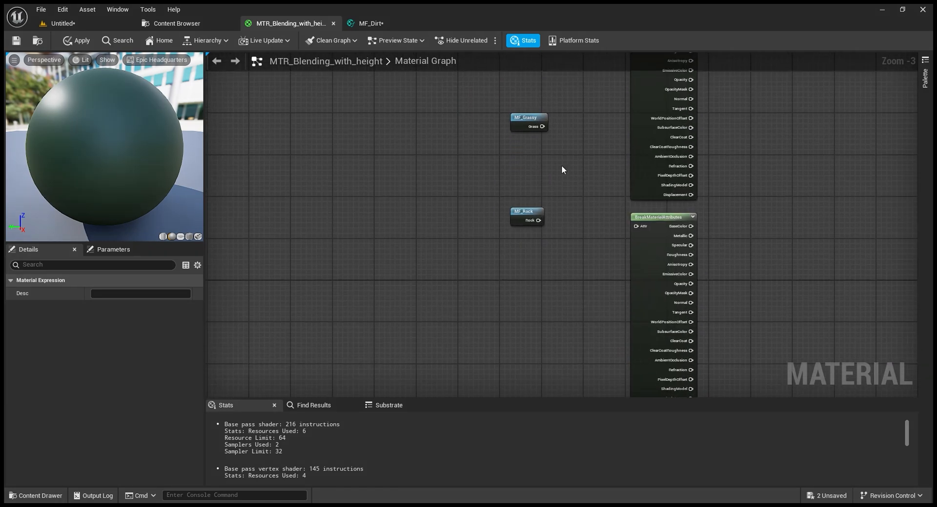
right_drag(608, 91, 484, 248)
scroll(484, 248, down, 3)
right_drag(618, 231, 684, 188)
scroll(726, 192, up, 4)
right_drag(837, 194, 825, 199)
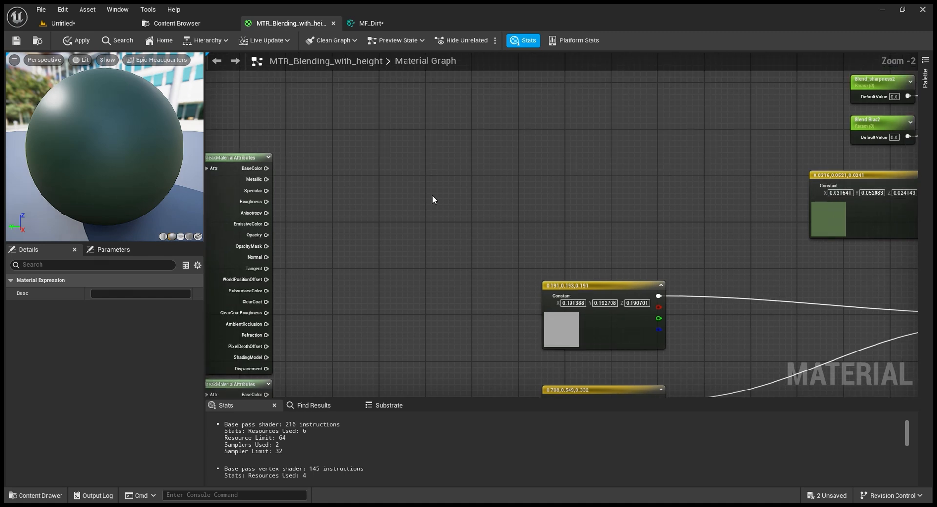
right_drag(254, 195, 444, 197)
scroll(241, 160, up, 1)
right_drag(225, 177, 354, 148)
drag(427, 278, 548, 144)
drag(403, 142, 275, 196)
drag(407, 270, 481, 133)
Place MF_Rock beside the middle BreakMaterialAttributes node and connect its Rock output to the Attr input
right_drag(713, 358, 470, 174)
scroll(723, 236, down, 1)
scroll(631, 147, up, 2)
right_drag(630, 146, 540, 224)
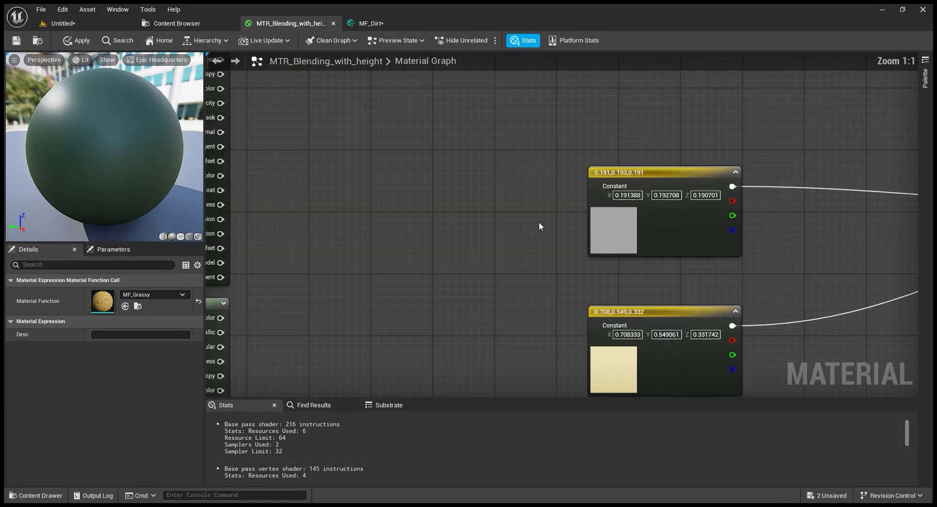
right_drag(218, 306, 458, 275)
scroll(335, 286, down, 3)
right_drag(335, 287, 402, 279)
drag(331, 273, 459, 287)
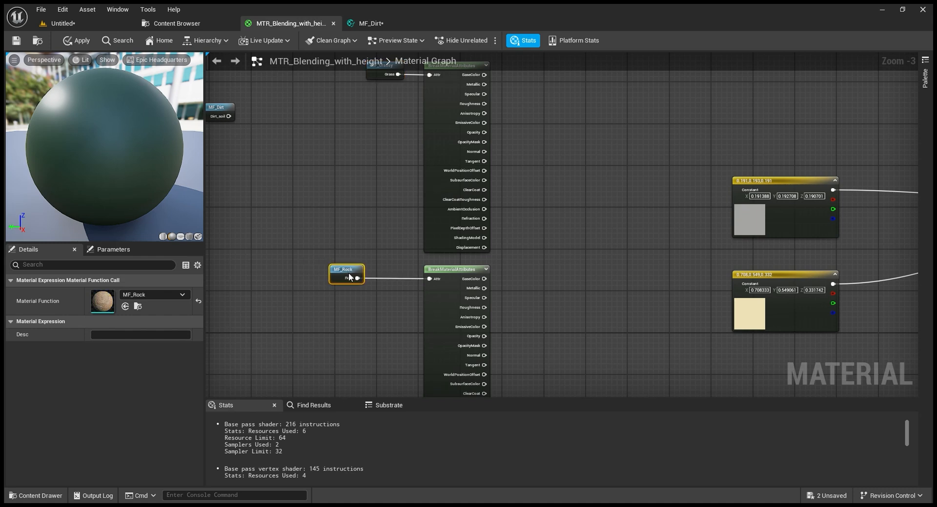
drag(385, 278, 393, 278)
Move MF_Dirt beside the lowest BreakMaterialAttributes node and connect Dirt_soil to its Attr input
drag(228, 119, 312, 350)
right_drag(337, 334, 397, 163)
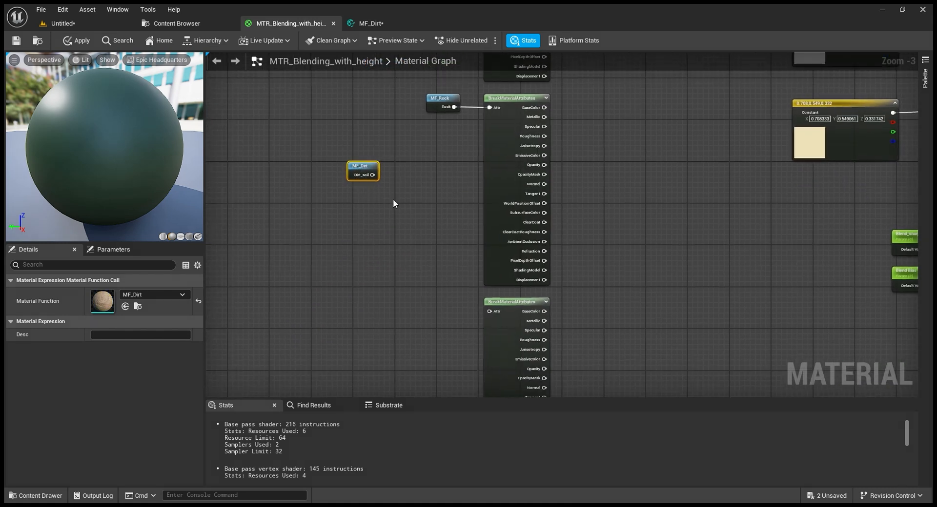
drag(361, 170, 492, 313)
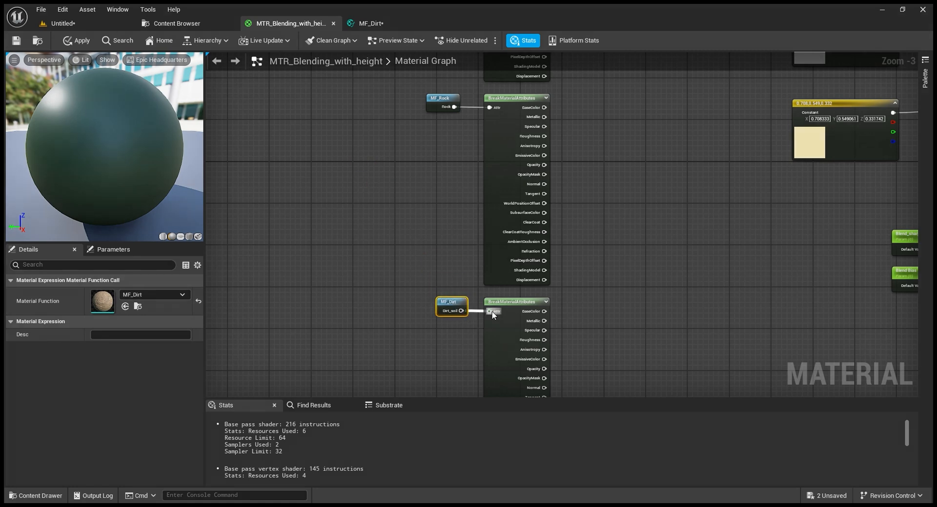
Connect the dirt BaseColor to the lower Lerp's B input and delete the beige colour constant
scroll(549, 232, down, 5)
scroll(547, 259, up, 6)
scroll(545, 254, down, 3)
scroll(545, 254, up, 2)
right_drag(559, 207, 477, 246)
scroll(521, 230, down, 3)
scroll(542, 278, up, 4)
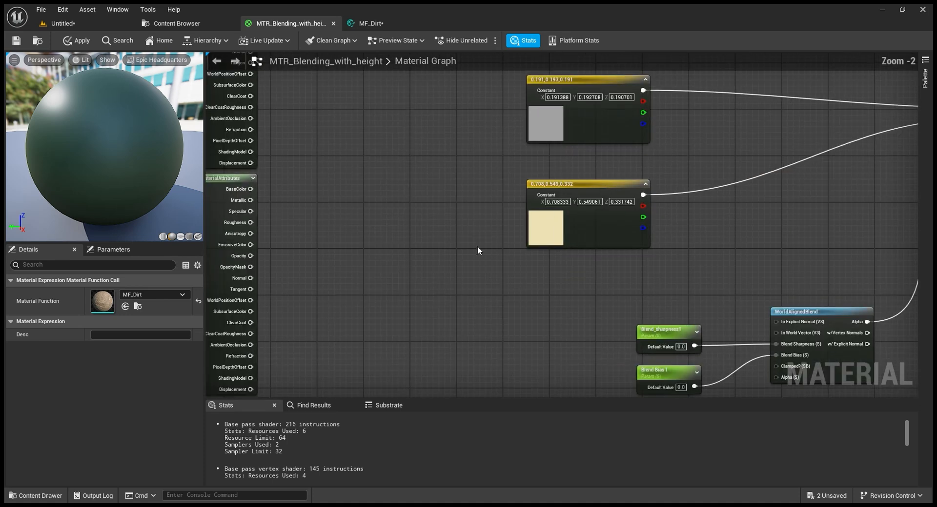
right_drag(373, 369, 465, 282)
drag(347, 327, 899, 308)
right_drag(585, 336, 663, 208)
click(563, 277)
key(Delete)
Connect the rock BaseColor to the lower Lerp's A input and delete the grey colour constant
right_drag(437, 244, 529, 232)
drag(334, 240, 769, 158)
click(362, 167)
key(Delete)
Connect the grass BaseColor to the upper Lerp's A input in place of the green colour constant
scroll(510, 188, down, 4)
right_drag(381, 140, 438, 188)
scroll(438, 188, up, 3)
right_drag(308, 175, 420, 213)
drag(320, 165, 861, 216)
scroll(587, 216, down, 3)
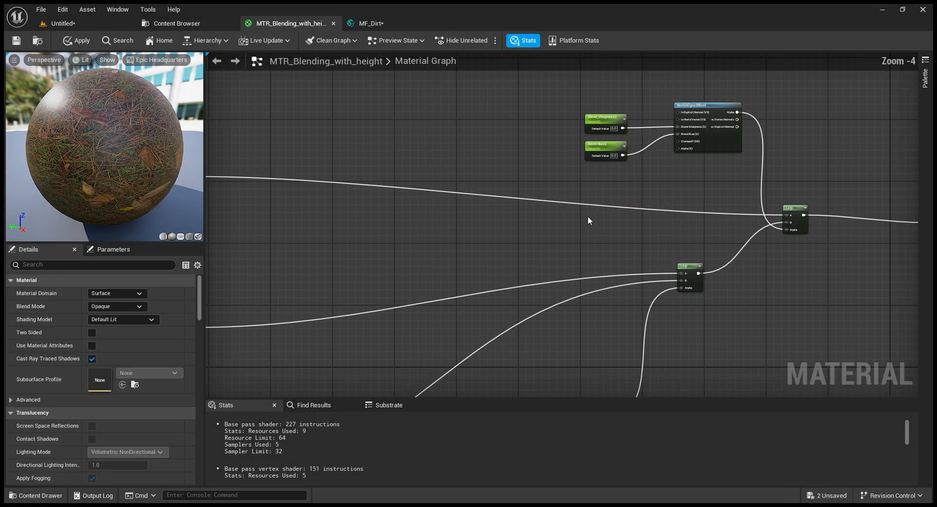
Examine how the grass, rock and dirt BaseColor outputs run through the two Lerp nodes
scroll(516, 264, up, 3)
right_drag(478, 112, 467, 239)
right_drag(616, 166, 598, 246)
click(402, 312)
right_drag(666, 331, 713, 190)
right_drag(691, 307, 627, 283)
scroll(627, 281, down, 2)
drag(591, 337, 421, 197)
scroll(452, 156, up, 3)
scroll(671, 216, down, 1)
right_drag(673, 217, 510, 214)
right_drag(742, 198, 504, 240)
right_drag(806, 128, 579, 170)
scroll(624, 163, up, 2)
scroll(649, 200, down, 2)
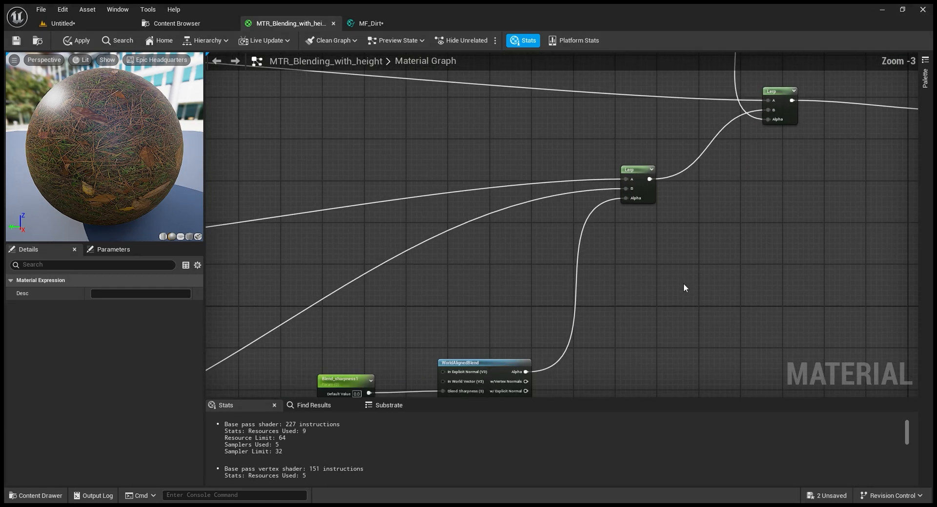
Inspect the lower WorldAlignedBlend node and its Blend_sharpness1 and Blend Bias 1 parameters
right_drag(530, 361, 601, 231)
scroll(581, 274, up, 3)
right_drag(535, 203, 443, 390)
right_drag(653, 340, 744, 154)
drag(490, 207, 627, 358)
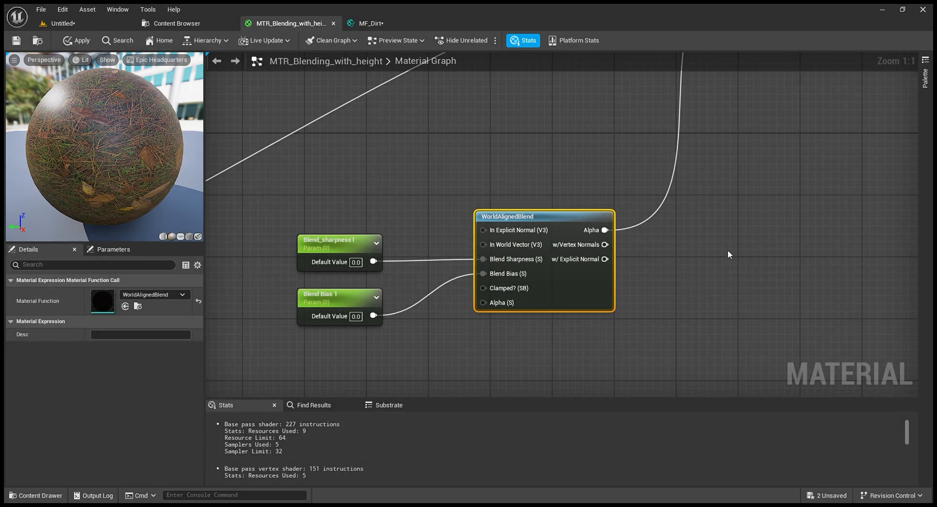
click(341, 340)
drag(350, 346, 390, 244)
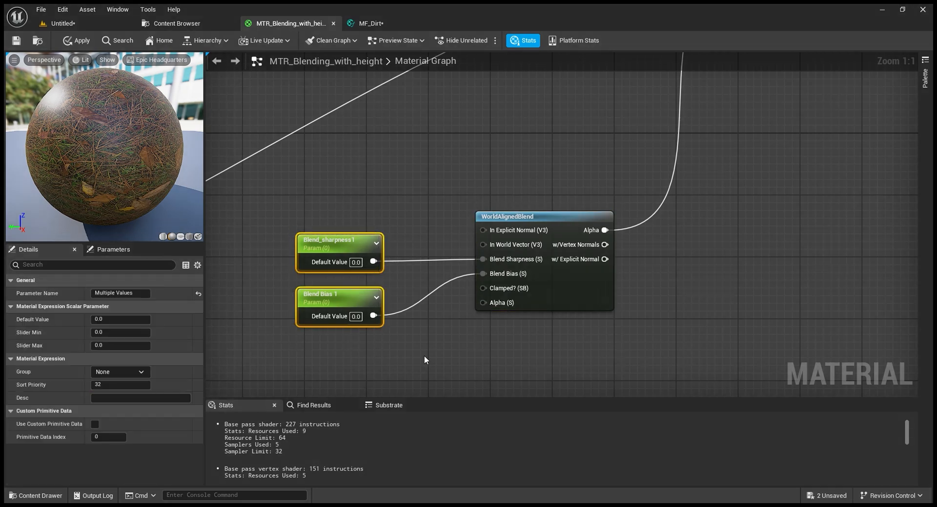
Trace the blend chain to the upper WorldAlignedBlend node, its two parameters and the Base Color input
scroll(573, 281, down, 3)
right_drag(695, 168, 648, 288)
right_drag(722, 178, 609, 378)
right_drag(674, 263, 691, 81)
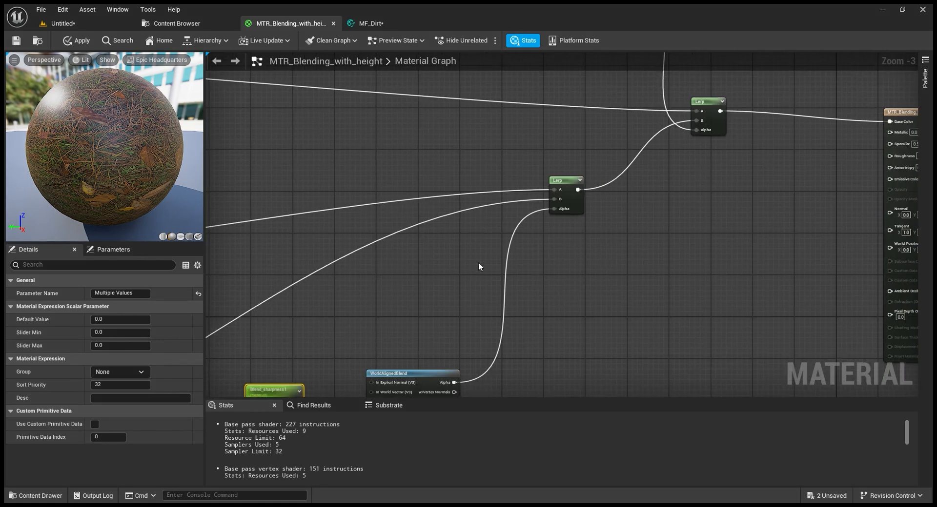
right_drag(456, 348, 504, 200)
right_drag(555, 172, 453, 396)
right_drag(582, 118, 566, 230)
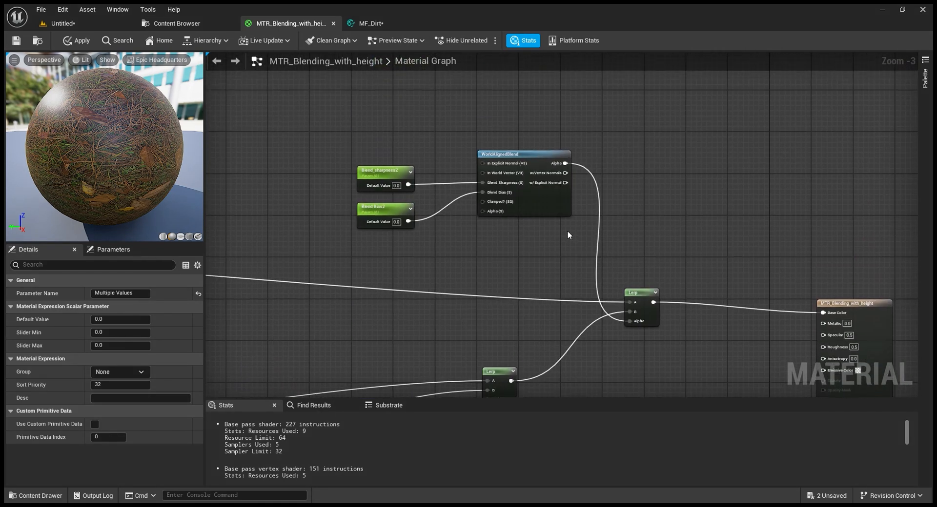
drag(568, 235, 370, 166)
scroll(639, 215, up, 2)
scroll(633, 358, down, 3)
right_drag(629, 366, 643, 235)
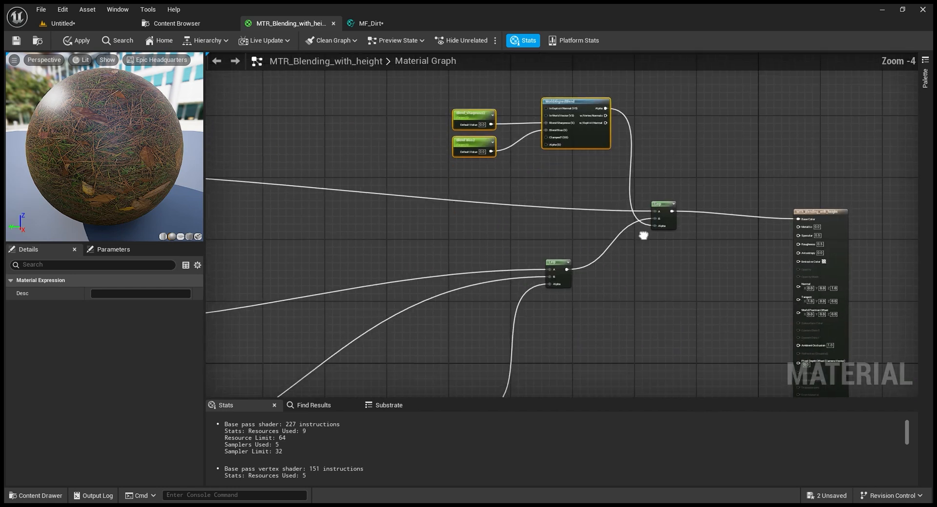
Follow the function BaseColor wires through the two Lerps to the material result node and examine its inputs
scroll(571, 279, up, 3)
scroll(712, 178, down, 2)
right_drag(450, 177, 620, 214)
right_drag(260, 179, 587, 233)
scroll(587, 233, down, 2)
right_drag(678, 252, 489, 231)
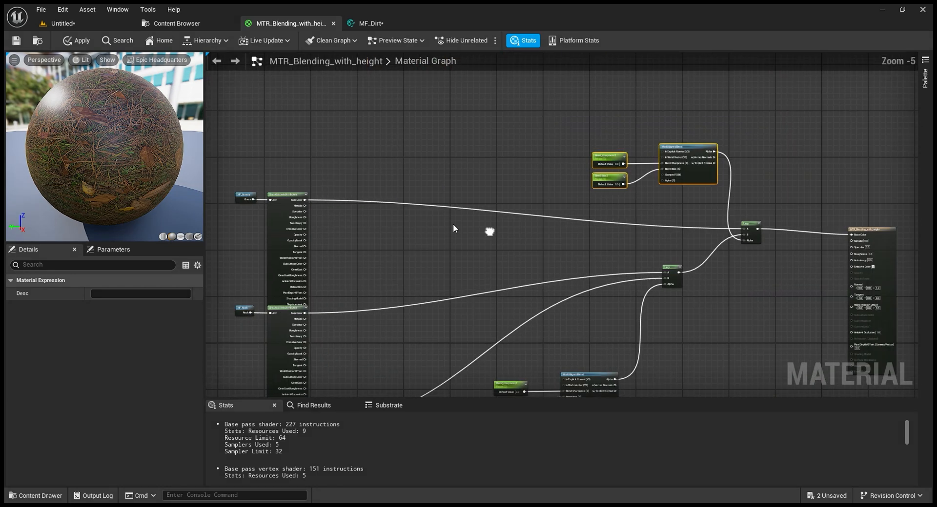
right_drag(837, 253, 593, 220)
scroll(593, 220, up, 3)
click(711, 160)
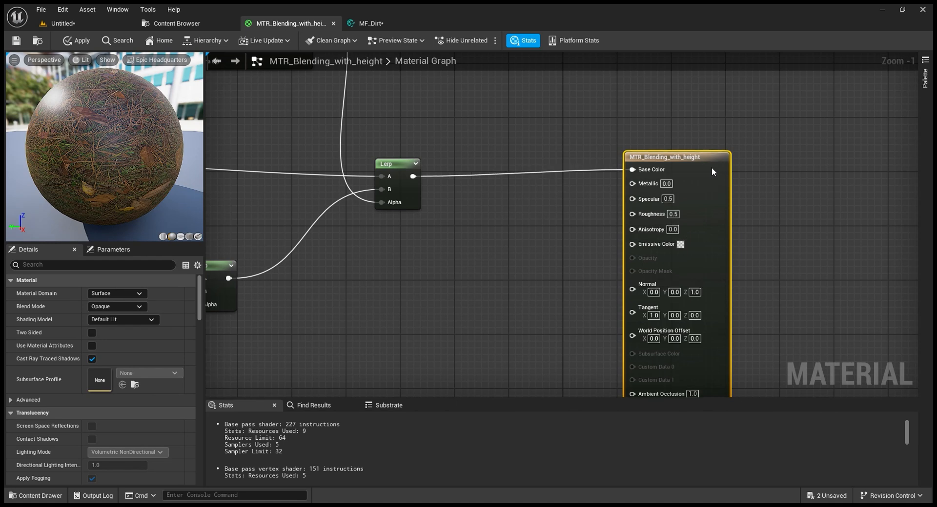
scroll(479, 248, down, 6)
scroll(620, 227, up, 2)
scroll(620, 228, up, 1)
right_drag(653, 211, 658, 247)
scroll(652, 235, down, 2)
scroll(583, 277, up, 1)
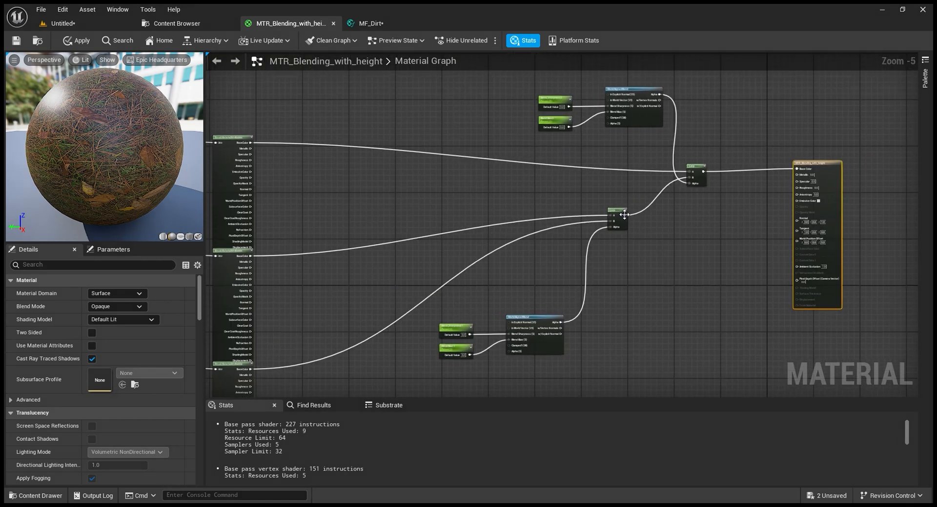
Move the lower Lerp up slightly and shift the upper WorldAlignedBlend with its two parameters farther up in the graph
drag(624, 215, 629, 195)
right_drag(626, 220, 612, 306)
drag(610, 237, 546, 182)
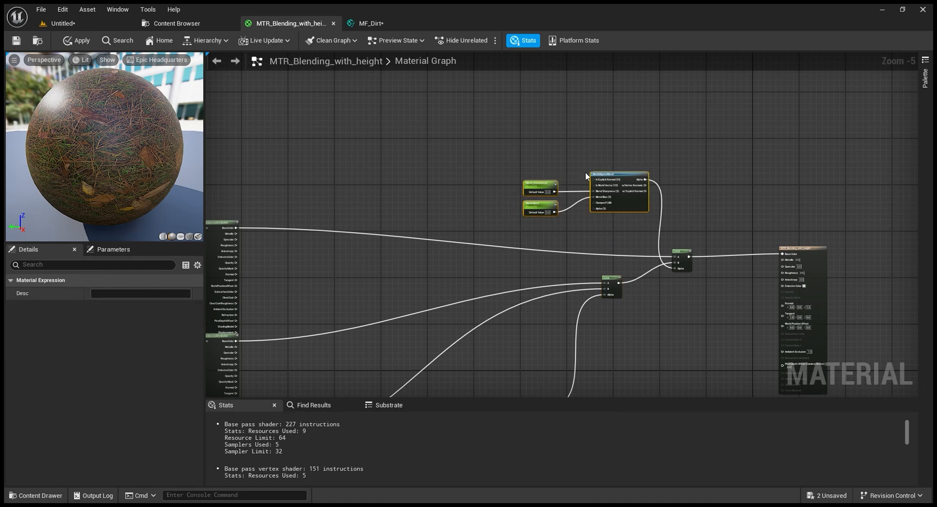
drag(611, 174, 525, 117)
Move the lower WorldAlignedBlend and its two parameters up above the lower Lerp
right_drag(614, 292, 610, 153)
drag(565, 331, 419, 269)
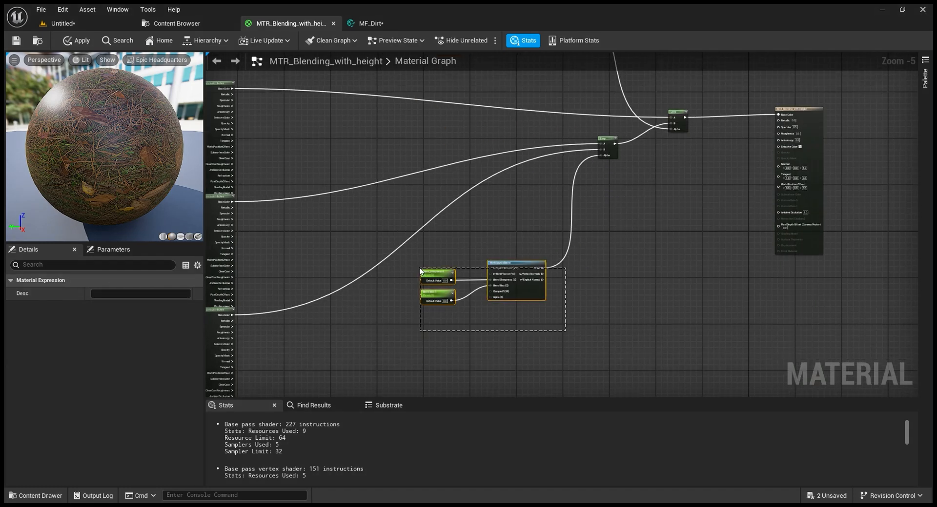
drag(530, 267, 541, 190)
scroll(658, 309, down, 3)
scroll(658, 308, up, 5)
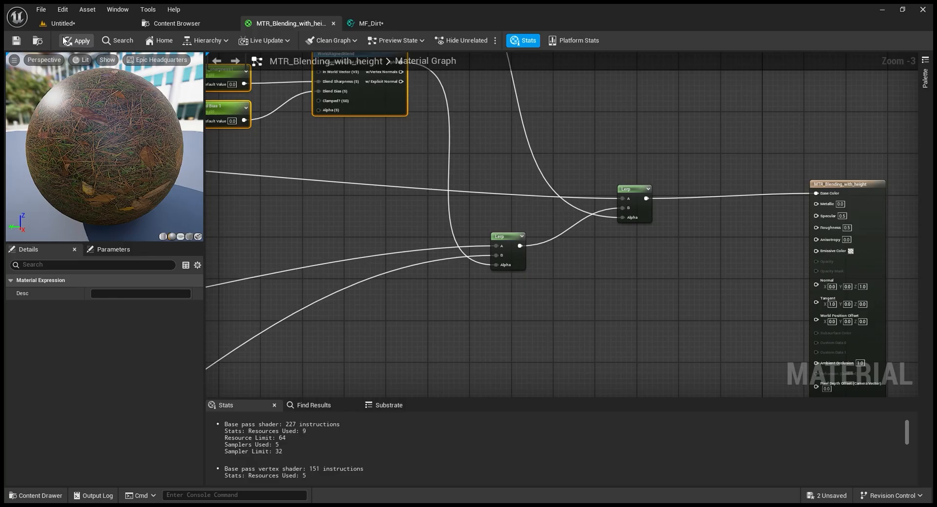
Apply the material changes and inspect the blend on the mountain mesh in the level viewport
click(101, 21)
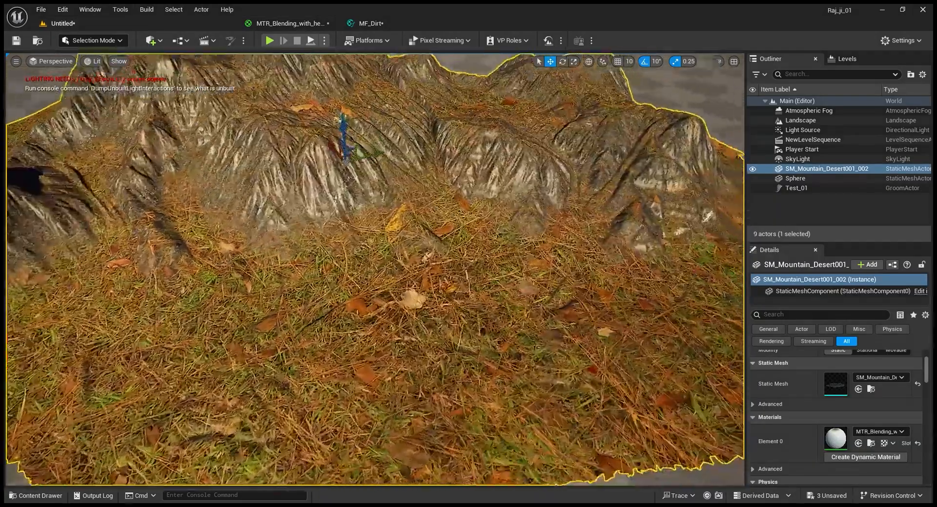
right_drag(374, 269, 390, 254)
mouse_move(494, 293)
right_down()
mouse_move(468, 342)
mouse_move(453, 336)
mouse_move(493, 293)
right_up()
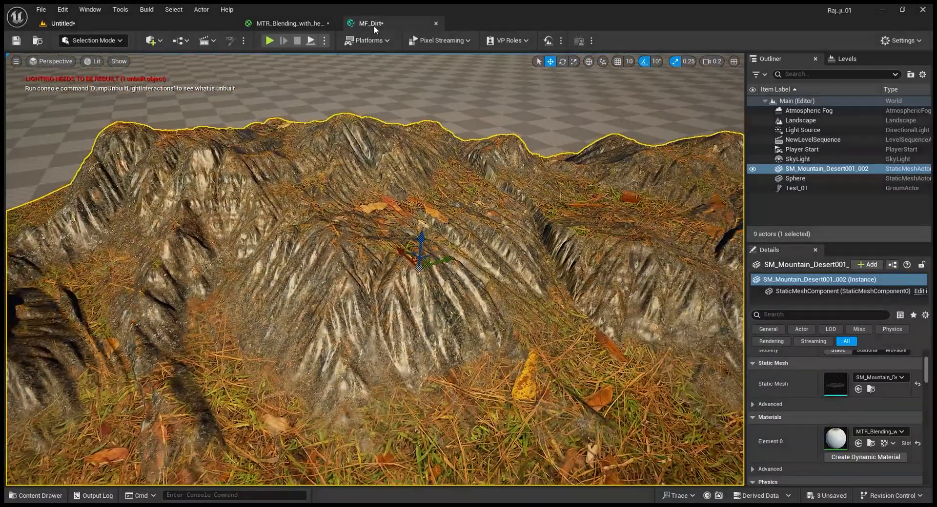
Close the MF_Dirt function and locate the grass, rock and dirt function nodes in the blending material's graph
click(370, 23)
click(436, 23)
right_drag(399, 228, 440, 231)
scroll(423, 234, down, 4)
scroll(424, 234, up, 5)
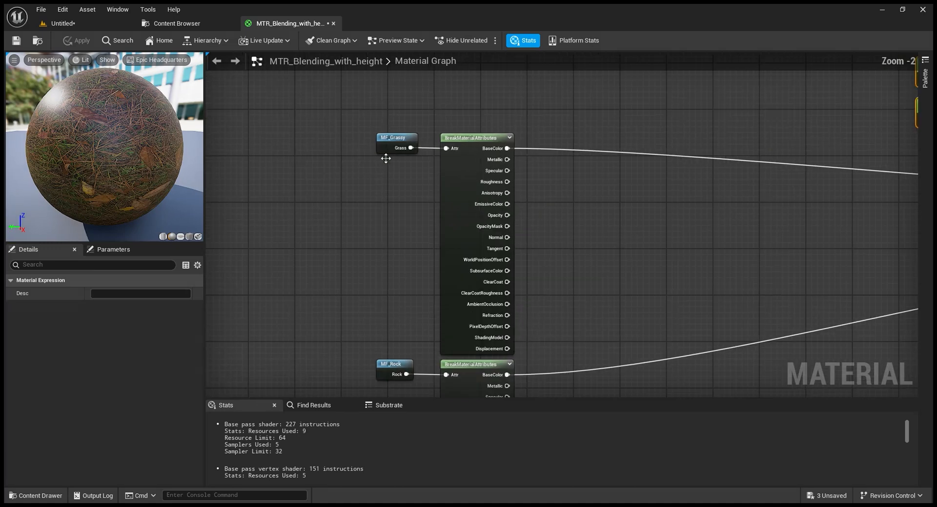
scroll(519, 229, down, 3)
right_drag(540, 366, 565, 240)
right_drag(402, 271, 405, 311)
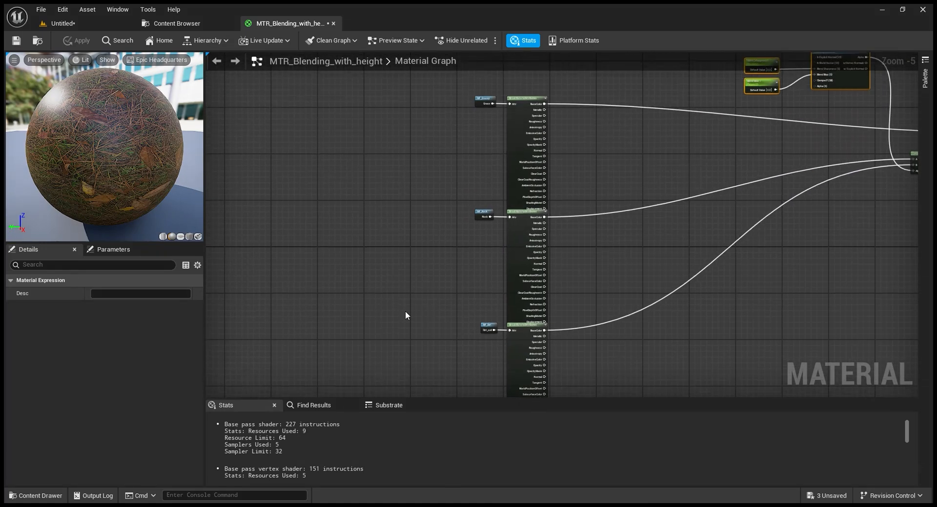
Open the MF_Grassy material function from its node in the blending material
drag(501, 252, 498, 75)
right_drag(470, 113, 418, 235)
scroll(417, 233, up, 5)
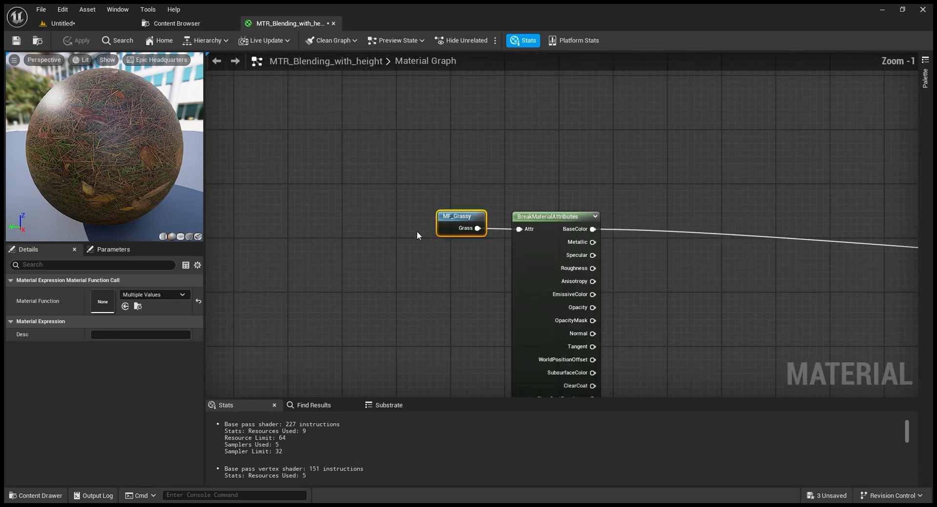
click(449, 168)
double_click(466, 223)
Add a TexCoord node, a Multiply node and a scalar parameter named Grass_tiling beside the texture samples in MF_Grassy
scroll(480, 254, down, 4)
right_drag(344, 211, 565, 206)
scroll(269, 265, up, 4)
right_drag(269, 265, 457, 254)
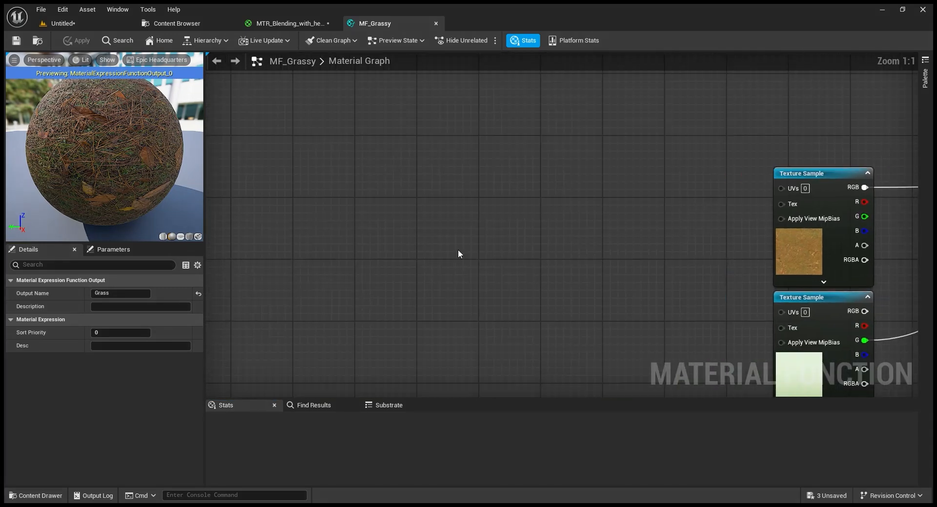
click(472, 225)
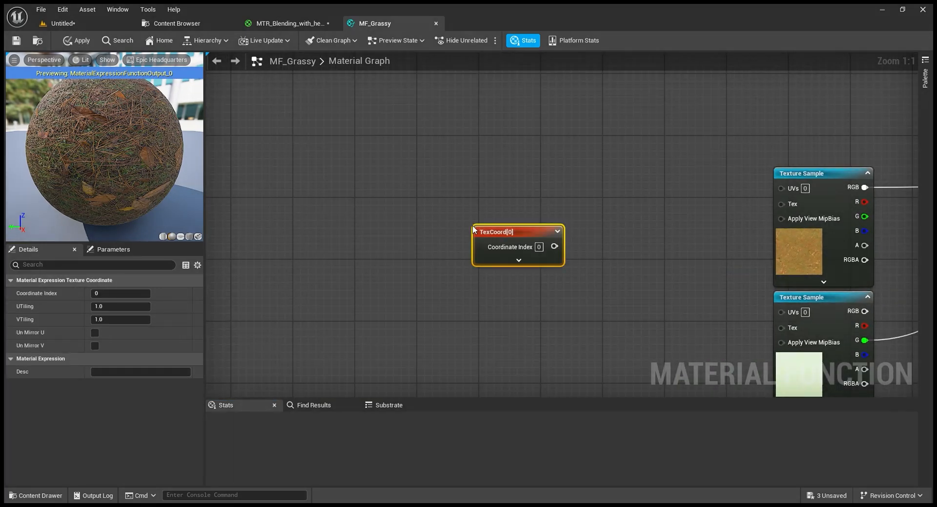
right_drag(472, 226, 496, 225)
click(630, 237)
click(511, 321)
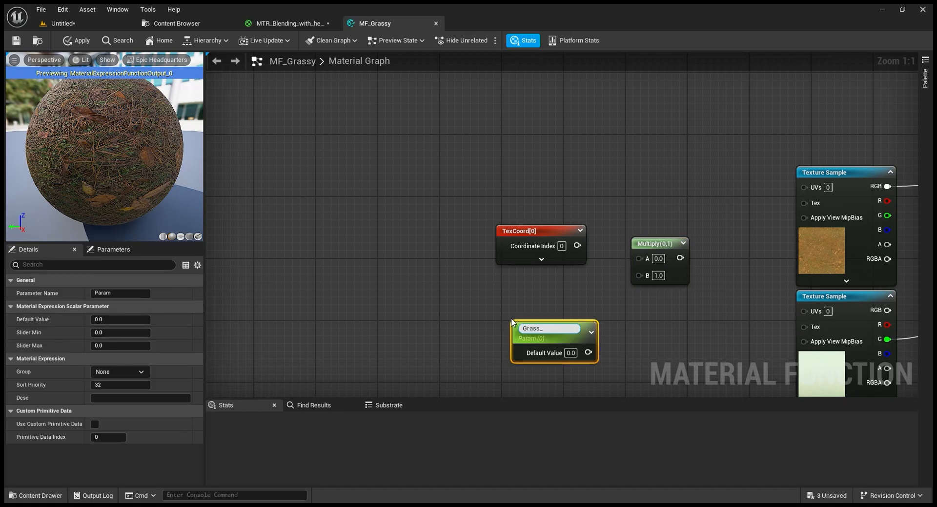
key(Return)
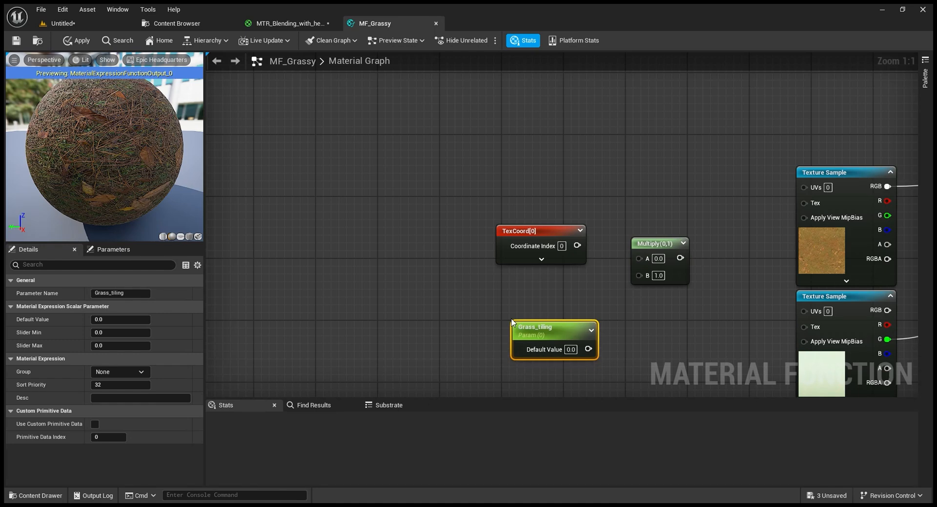
Wire TexCoord to the Multiply's A input and Grass_tiling to its B input, keeping the nodes grouped together
drag(459, 247, 543, 215)
click(532, 271)
drag(459, 172, 508, 299)
right_drag(507, 299, 400, 248)
Connect the Multiply output to the UVs input of all three texture samples in MF_Grassy
drag(560, 207, 697, 135)
right_drag(587, 281, 599, 188)
drag(571, 115, 709, 167)
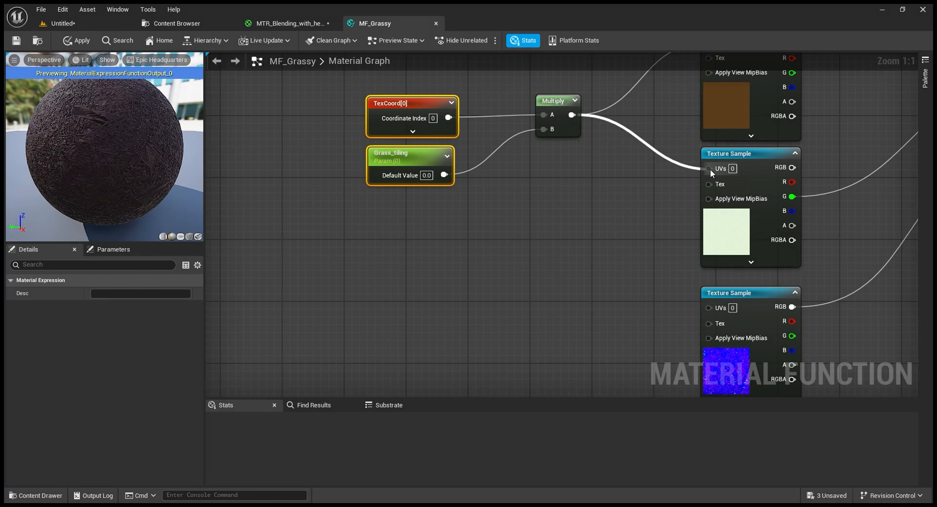
drag(571, 115, 708, 308)
scroll(569, 265, down, 3)
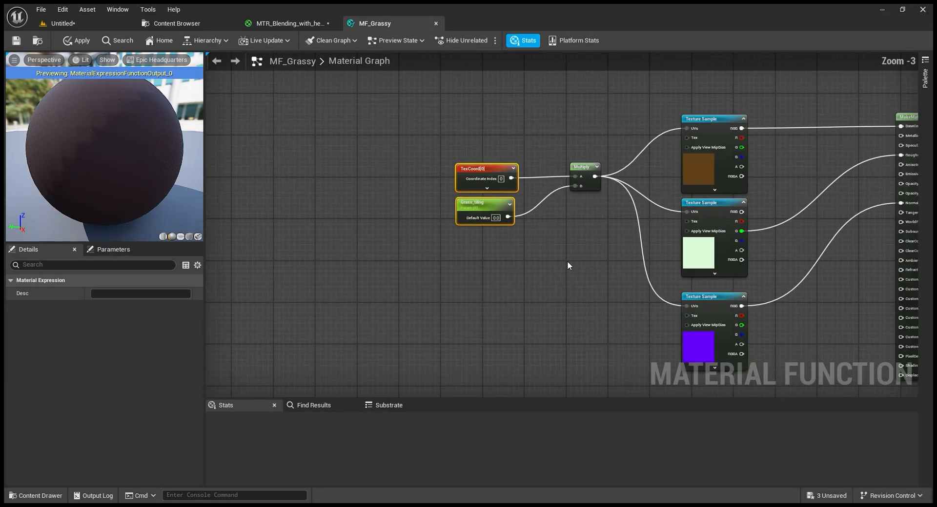
Set the default value of Grass_tiling to 1 and apply the grass function
scroll(582, 292, up, 1)
click(454, 228)
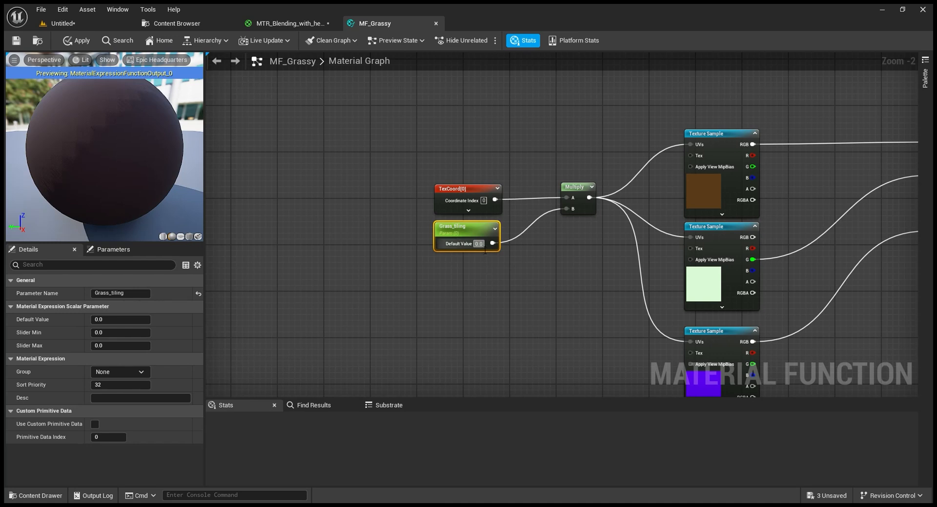
text(1)
key(Return)
click(488, 335)
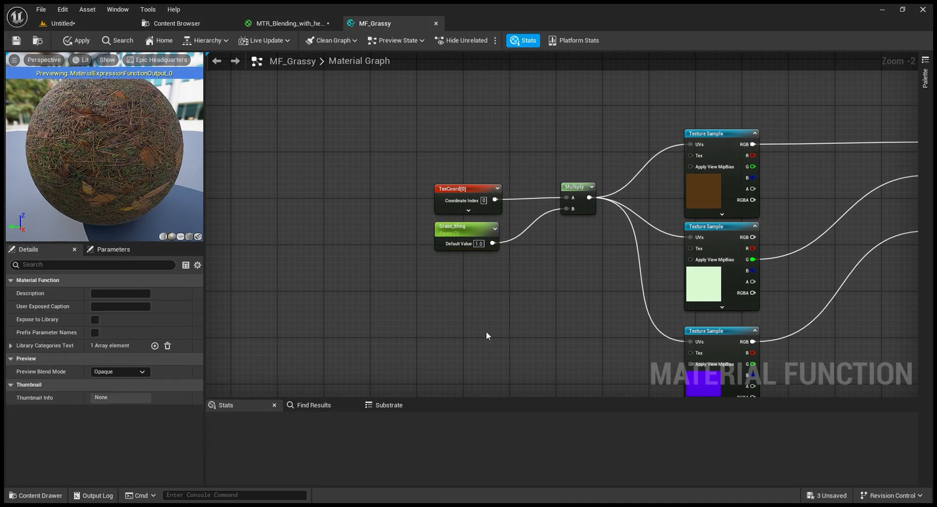
click(73, 40)
Copy the TexCoord, Grass_tiling and Multiply nodes, close MF_Grassy, and paste them into the MF_Rock function
drag(547, 296, 455, 115)
drag(600, 290, 468, 171)
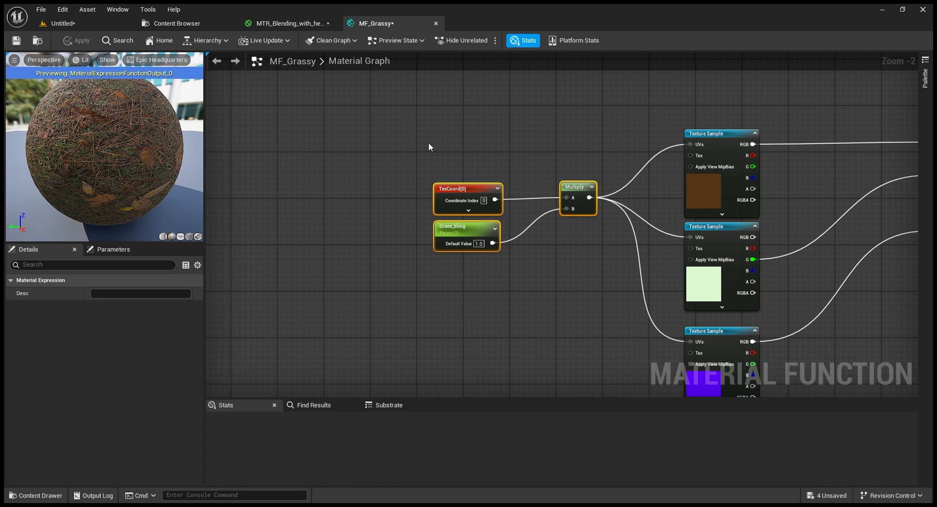
middle_click(398, 28)
right_drag(480, 298, 749, 206)
scroll(519, 155, down, 3)
double_click(494, 236)
key(ctrl+v)
scroll(388, 306, up, 2)
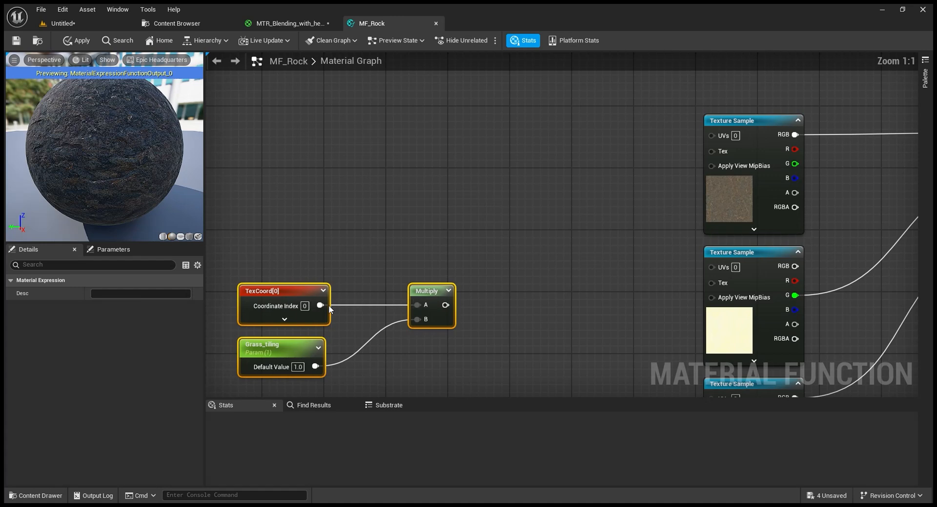
Move the pasted tiling nodes closer to the rock texture samples and rename the parameter Rock_tiling
drag(279, 298, 449, 236)
click(445, 305)
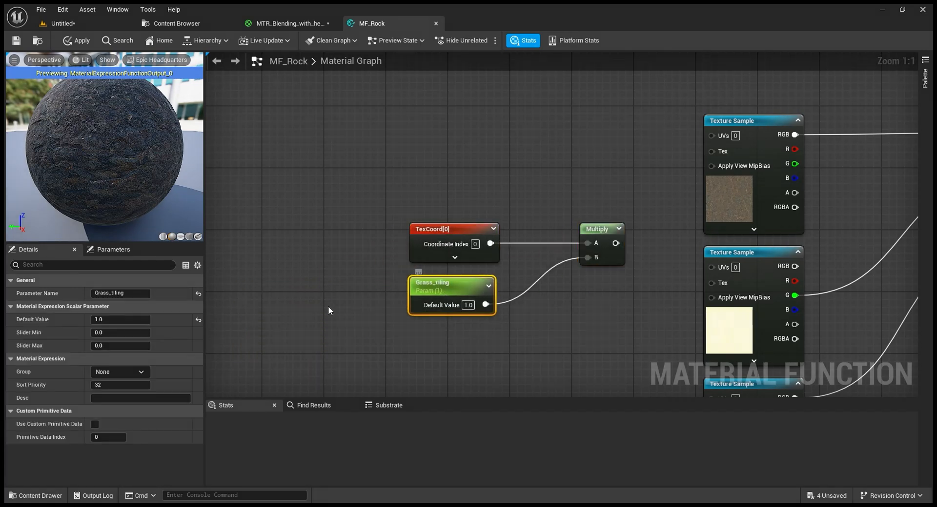
click(113, 294)
drag(110, 295, 92, 297)
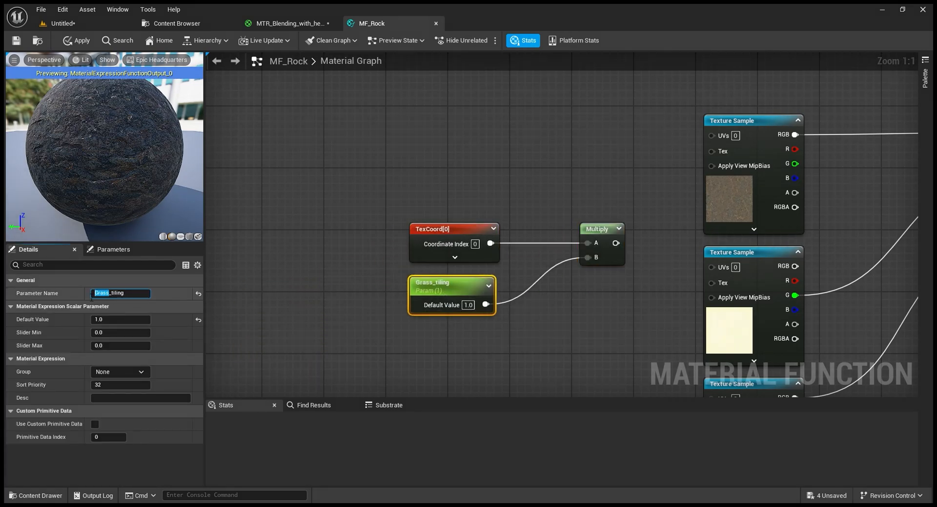
text(Rock)
key(Return)
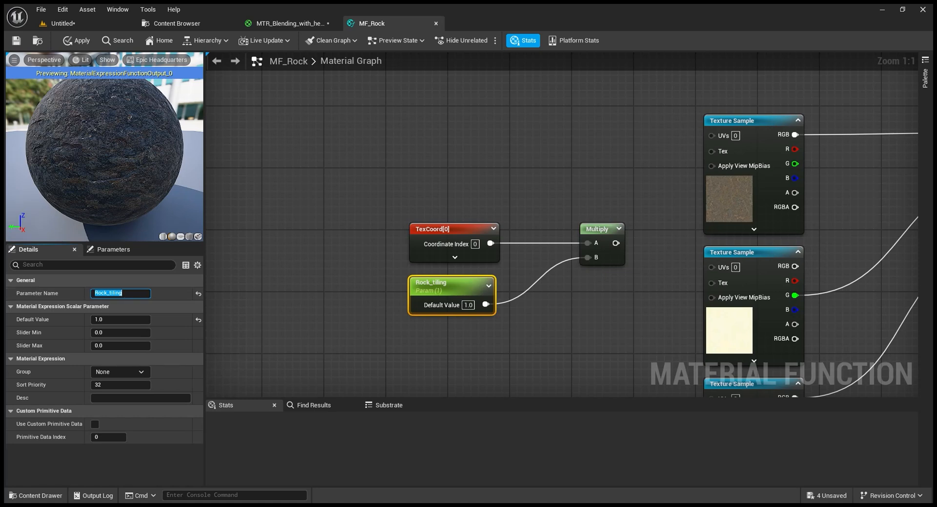
Connect the Multiply output to the UVs inputs of the rock texture samples, apply the function and close MF_Rock
drag(616, 244, 714, 136)
right_drag(680, 246, 639, 175)
drag(576, 173, 668, 323)
click(77, 40)
middle_click(370, 24)
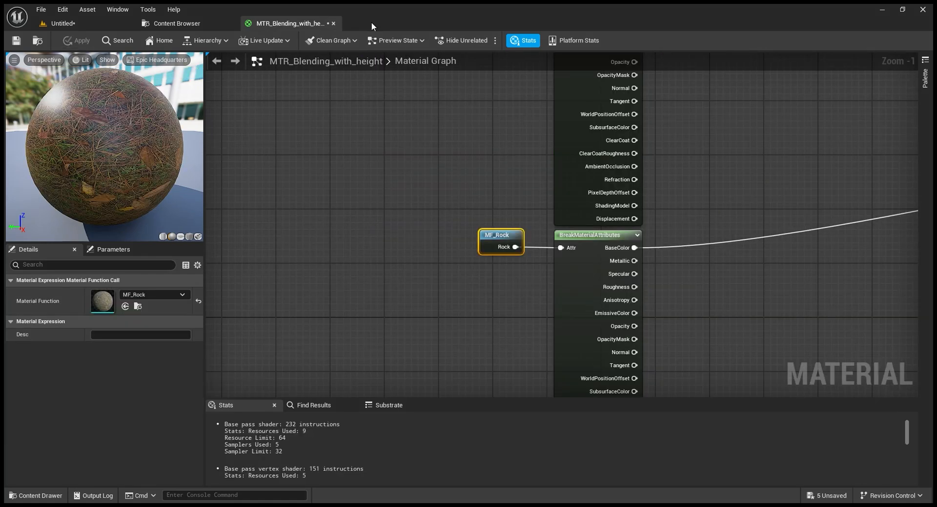
Paste the tiling nodes into the MF_Dirt function and connect the Multiply output to the UVs of its three texture samples
double_click(505, 276)
right_drag(376, 307, 768, 252)
right_drag(336, 259, 548, 252)
key(ctrl+v)
drag(431, 242, 626, 95)
drag(430, 242, 626, 235)
drag(429, 249, 635, 351)
right_drag(467, 336, 650, 328)
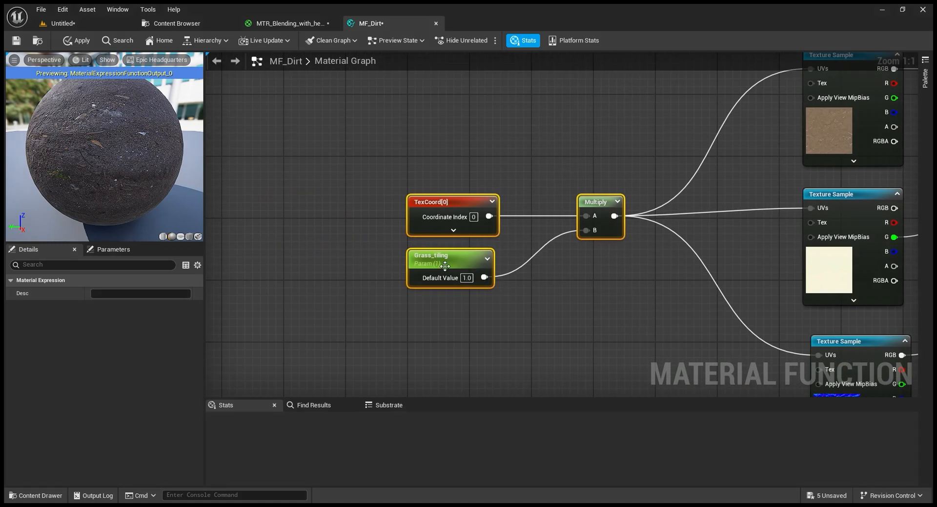
Rename the pasted tiling parameter in MF_Dirt to Dirt_tiling
click(444, 266)
drag(111, 294, 53, 295)
text(Dirt)
key(Return)
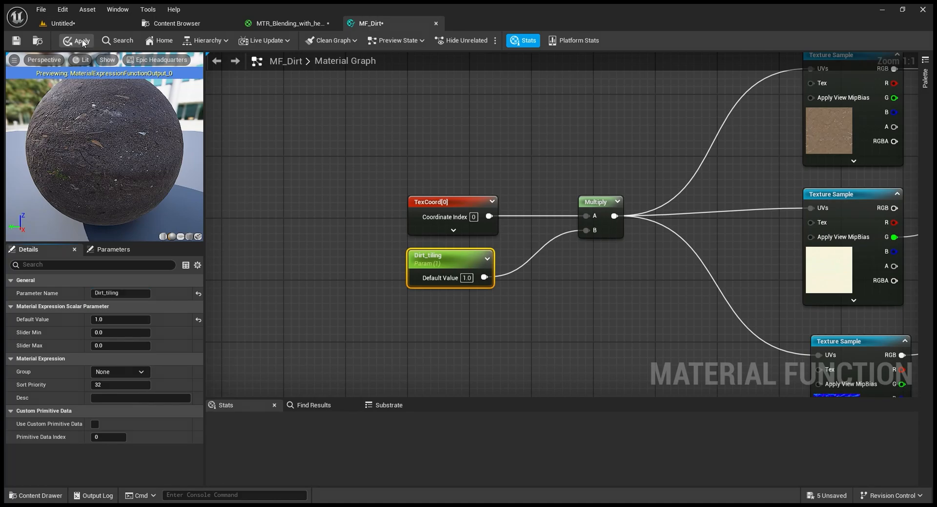
Save all modified assets from the Content Browser and close the MF_Dirt function
click(161, 23)
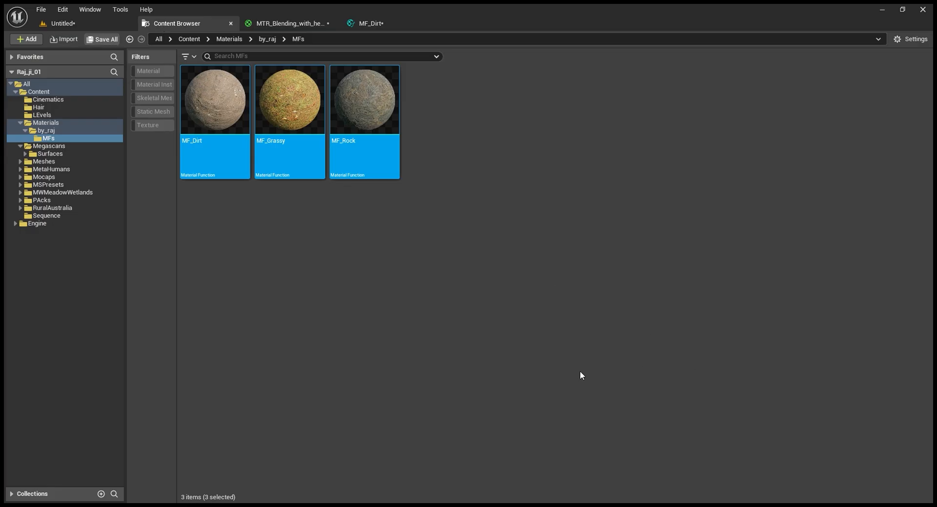
click(368, 27)
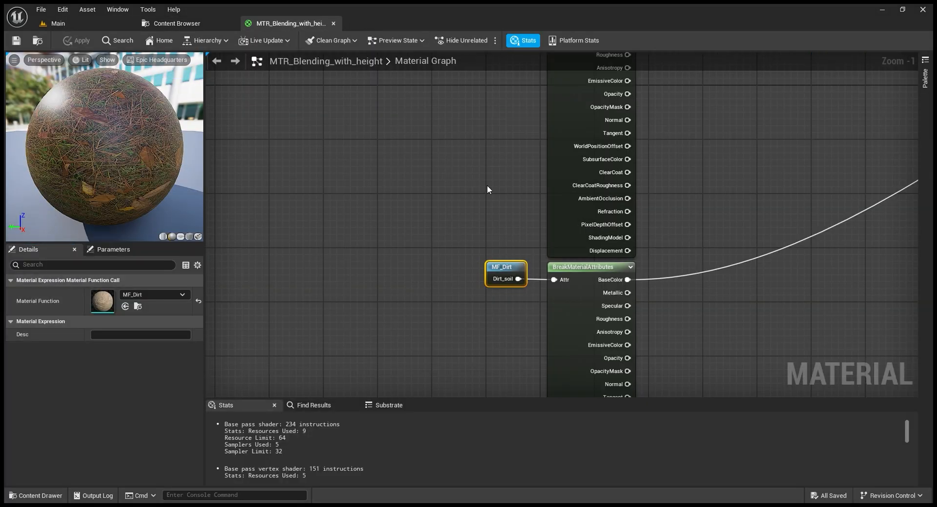
Examine the blending material's graph from the three function nodes to the WorldAlignedBlend and Lerp nodes
scroll(487, 186, down, 4)
right_drag(490, 192, 429, 269)
right_drag(713, 195, 619, 275)
right_drag(764, 188, 676, 259)
scroll(675, 260, up, 1)
scroll(674, 264, down, 3)
scroll(568, 263, up, 2)
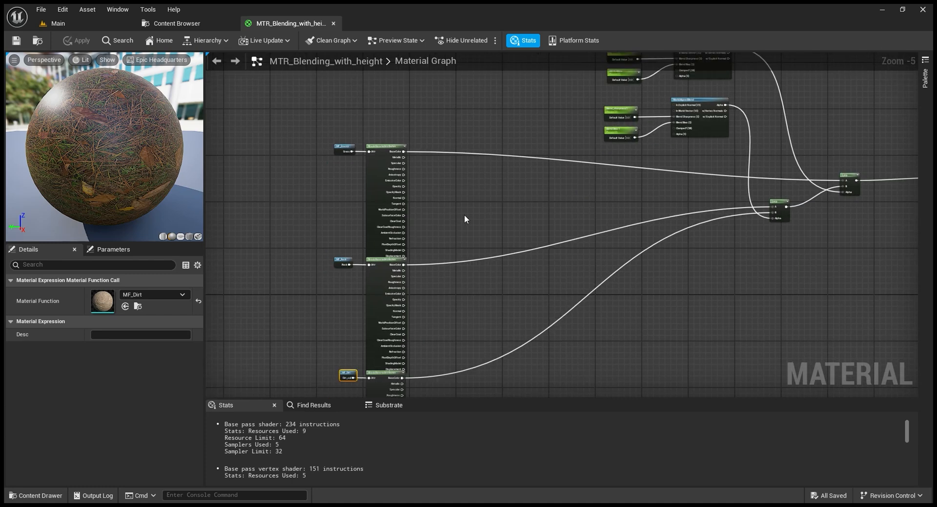
scroll(494, 177, up, 3)
right_drag(436, 195, 410, 201)
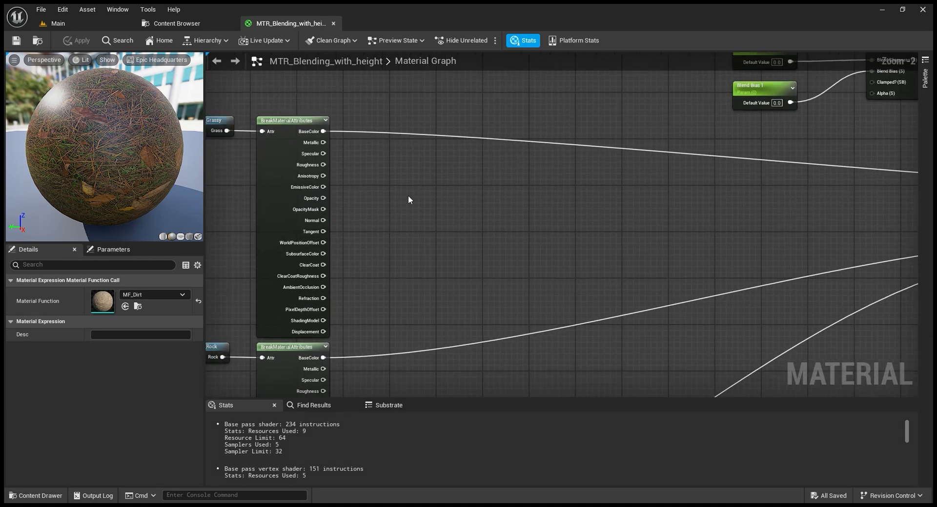
scroll(410, 200, down, 2)
Return to the level and inspect the grass and rock texture scale on the mountain mesh up close
click(110, 25)
right_drag(343, 236, 363, 307)
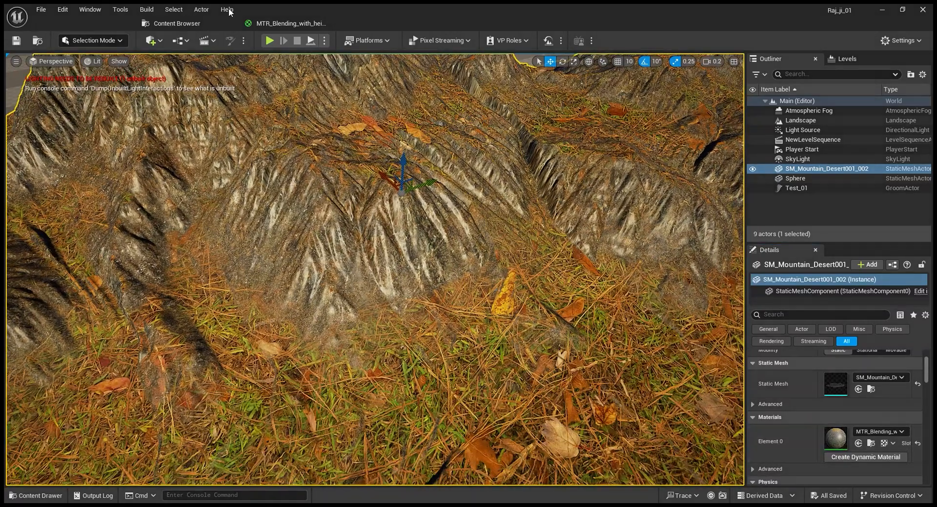
key(s)
right_drag(410, 230, 441, 241)
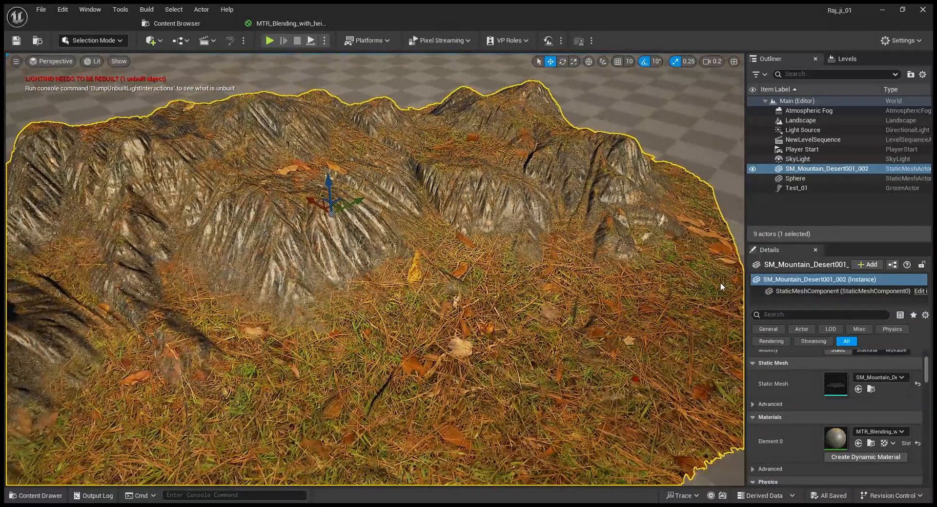
key(w)
right_drag(717, 304, 749, 329)
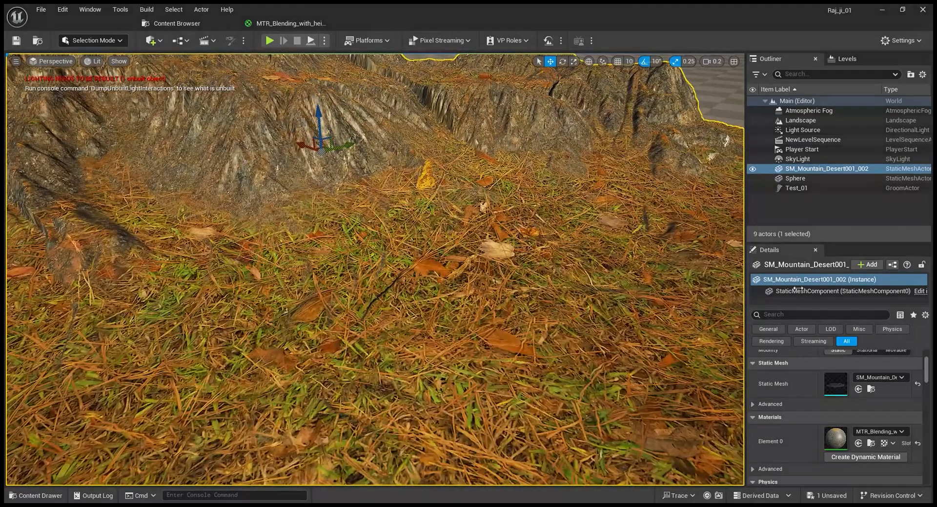
Fly around the mountain mesh in game view to examine the grass tiling and its transitions into the rock
key(s)
mouse_move(419, 346)
right_down()
mouse_move(439, 331)
mouse_move(418, 371)
mouse_move(439, 361)
mouse_move(425, 349)
right_up()
key(g)
scroll(418, 344, down, 1)
key(w)
key(s)
scroll(418, 344, up, 1)
key(s)
key(w)
key(s)
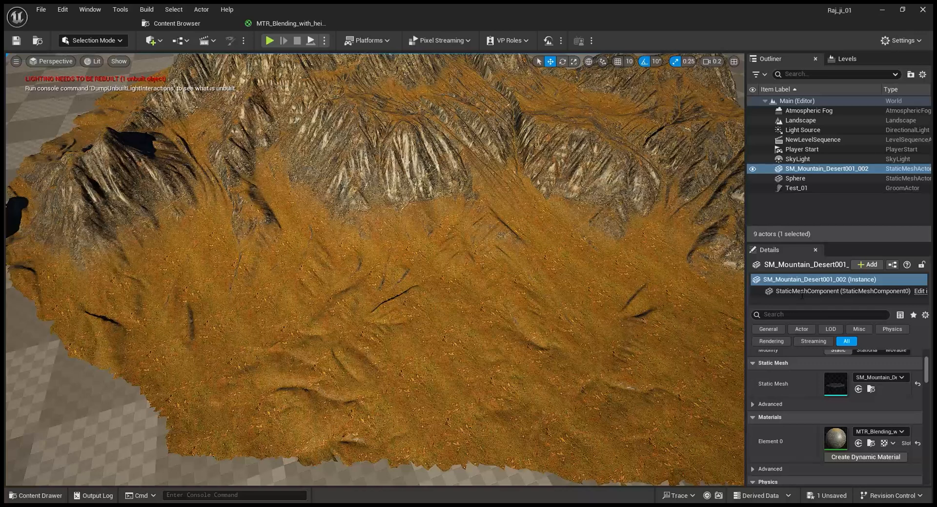
Fly around the mountain mesh to examine the grass plains and rocky ridges from a distance
right_drag(428, 355, 453, 361)
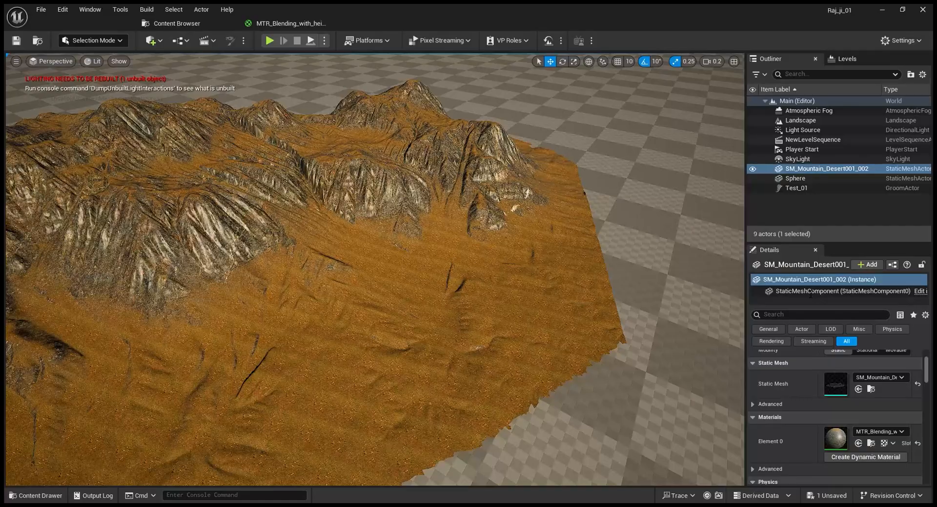
key(w)
right_drag(663, 266, 675, 307)
scroll(547, 331, down, 1)
key(s)
scroll(546, 303, up, 2)
scroll(635, 305, down, 3)
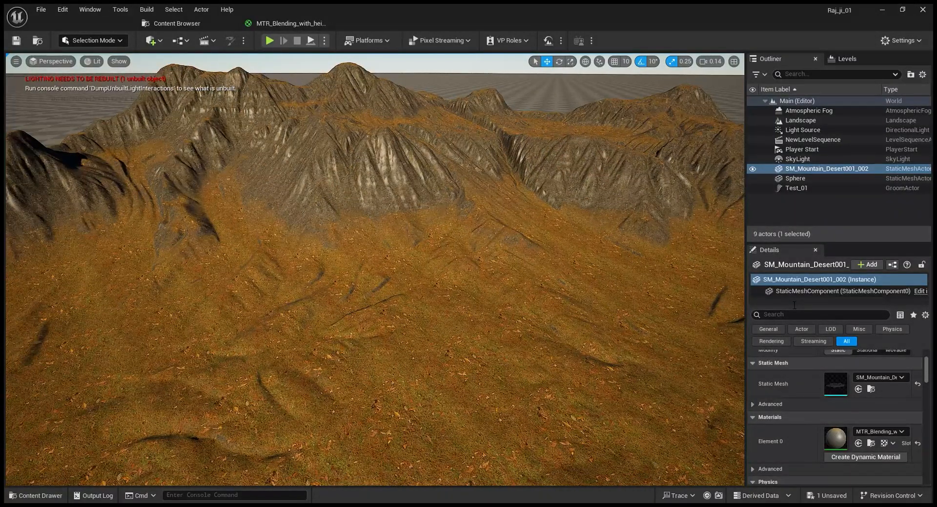
right_drag(361, 194, 371, 239)
key(w)
scroll(371, 210, up, 2)
key(s)
scroll(371, 219, up, 1)
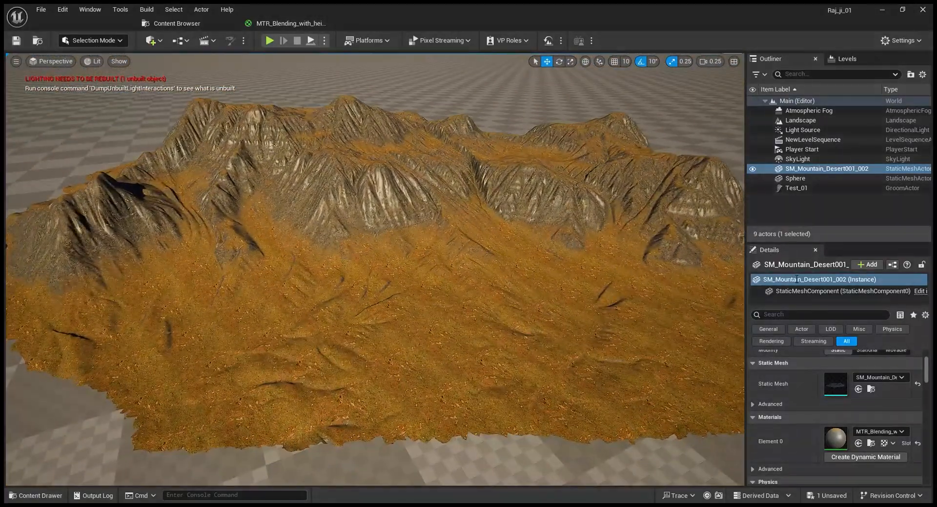
key(w)
right_drag(451, 241, 472, 240)
scroll(438, 241, up, 1)
key(s)
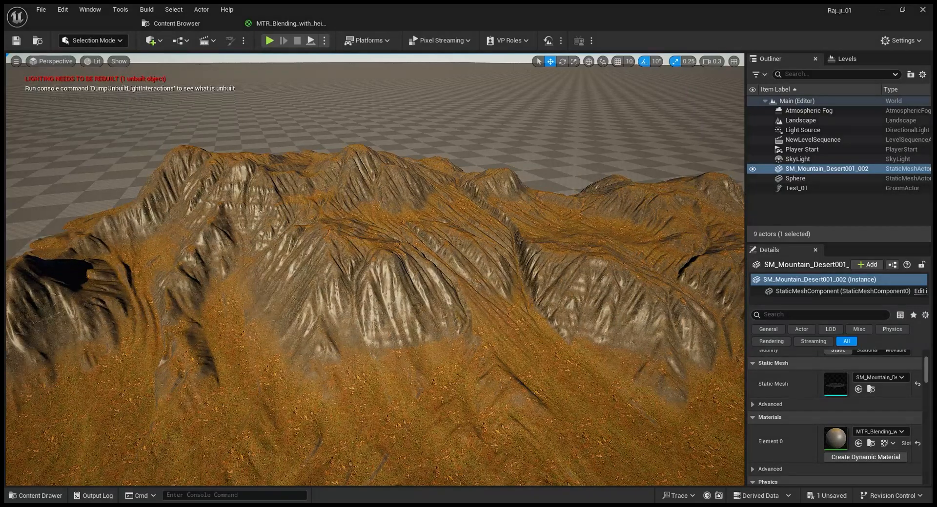
Move in on the ridges and lower slopes to examine how rock, dirt and grass blend up close
mouse_move(375, 270)
right_down()
mouse_move(375, 293)
mouse_move(374, 270)
right_up()
scroll(375, 270, down, 2)
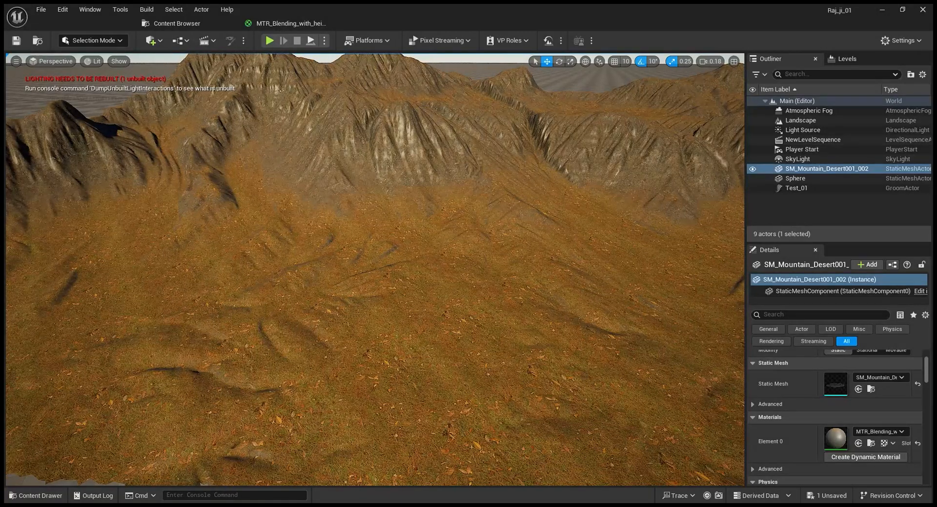
key(w)
key(e)
right_drag(380, 286, 378, 286)
scroll(378, 285, down, 1)
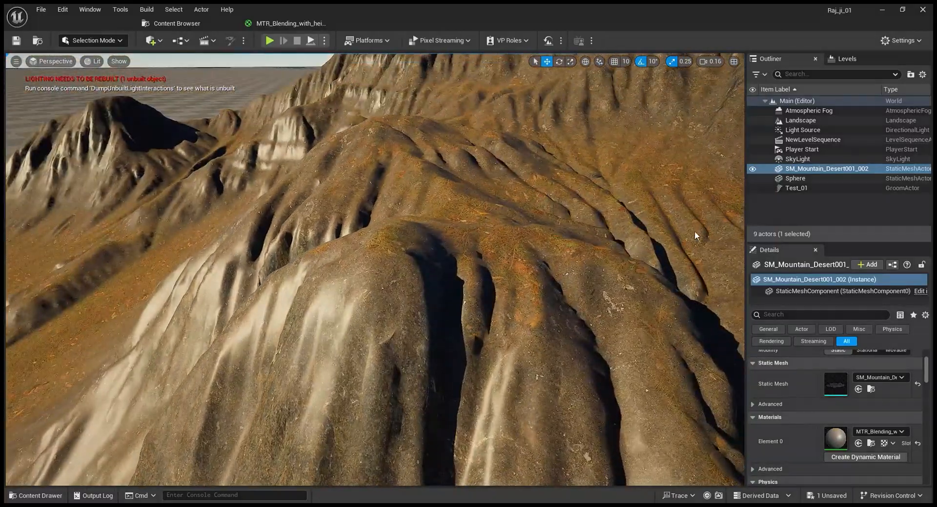
key(s)
right_drag(378, 285, 361, 300)
scroll(361, 301, down, 1)
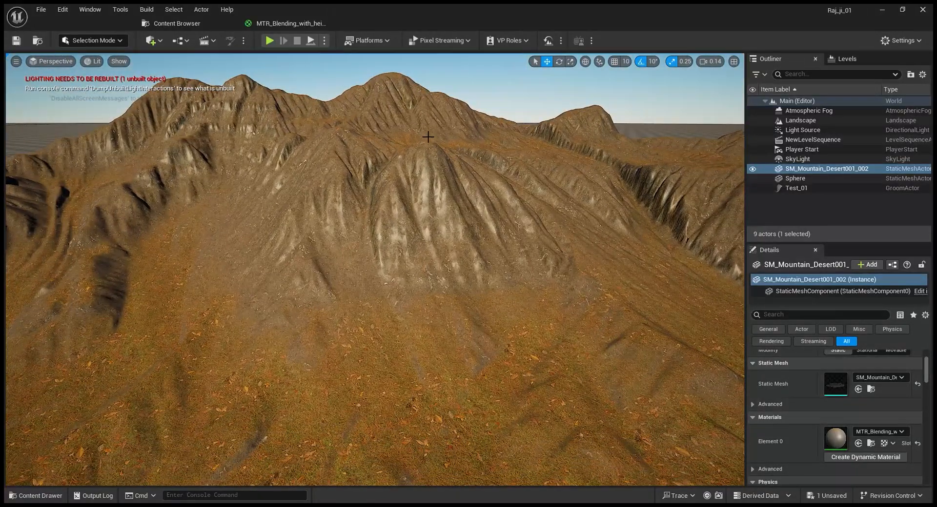
key(w)
right_drag(264, 241, 266, 247)
key(s)
key(w)
scroll(265, 241, down, 4)
key(w)
key(s)
scroll(266, 246, up, 3)
key(s)
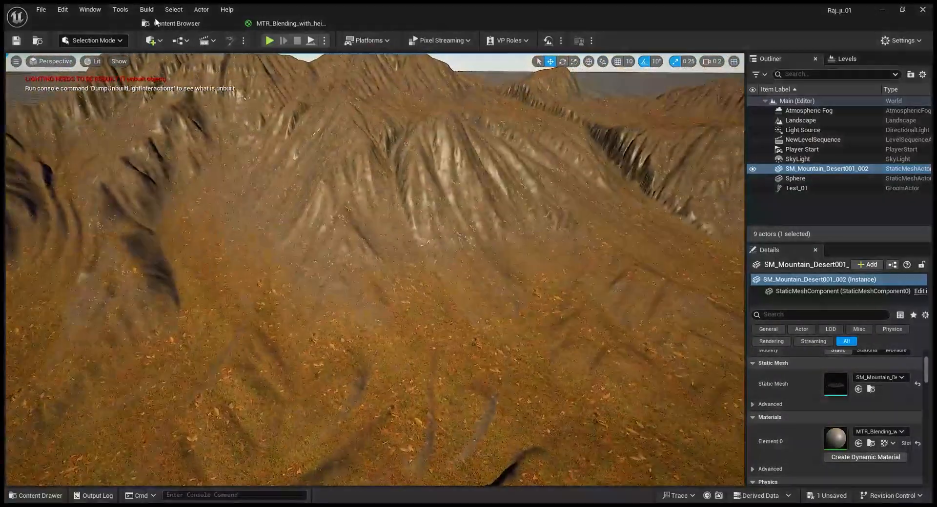
Open Quixel Bridge and browse to the Soil category of its Surfaces library
click(156, 20)
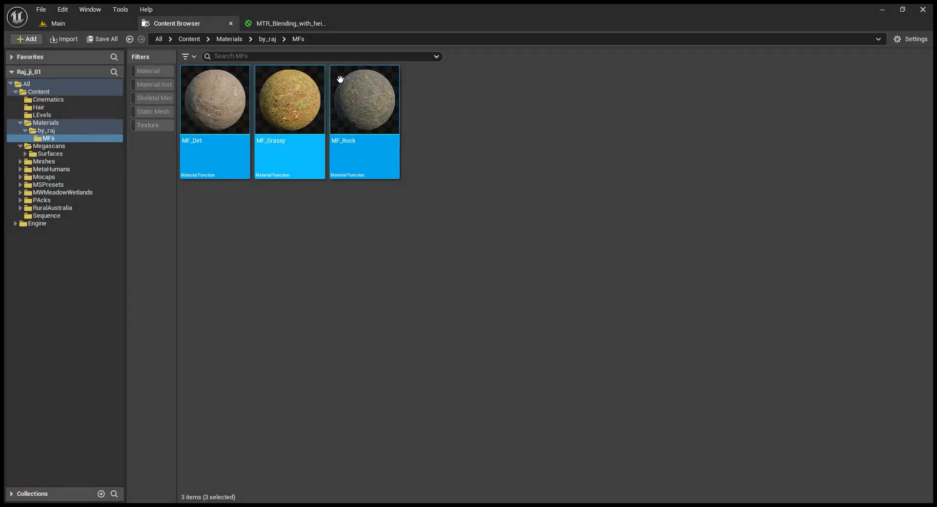
click(53, 9)
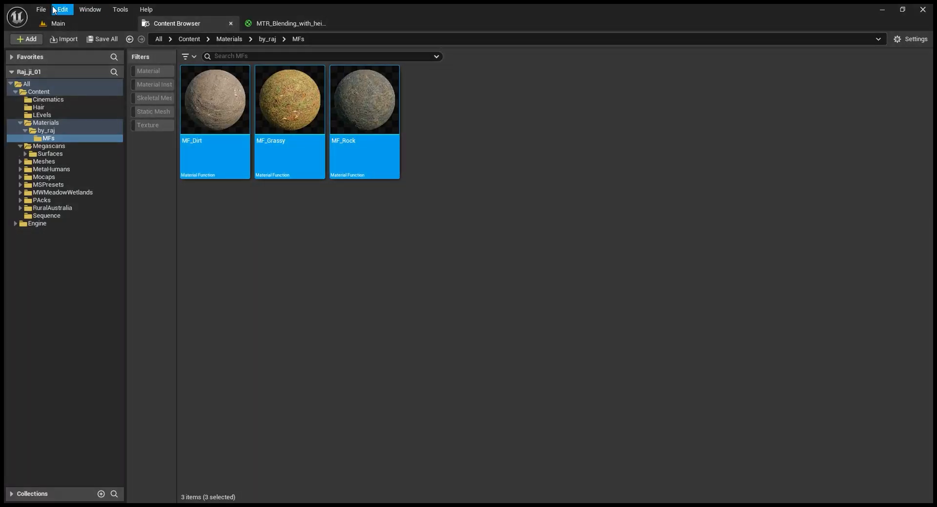
click(475, 237)
click(67, 22)
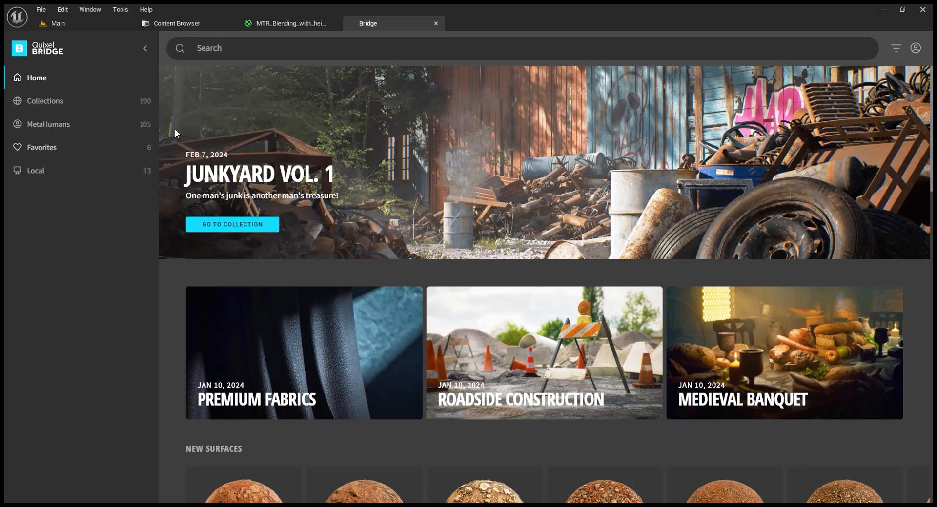
click(38, 79)
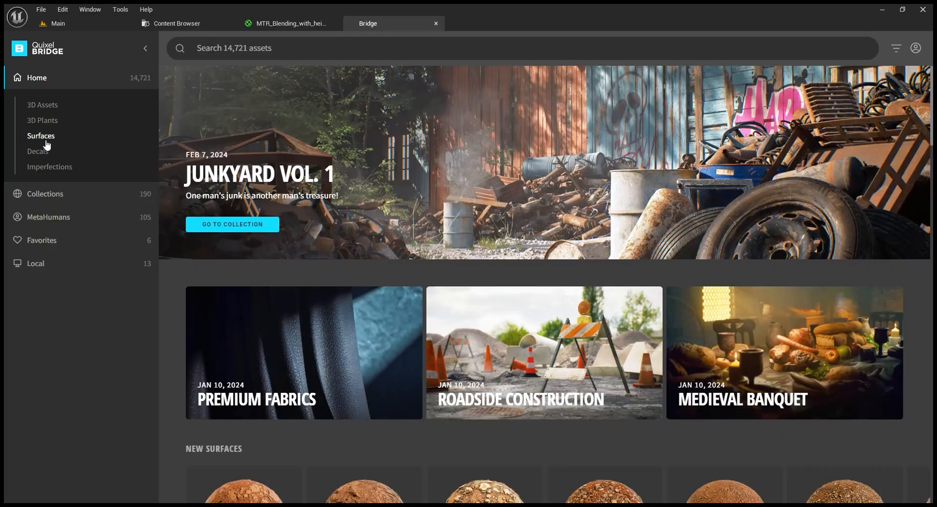
click(58, 133)
scroll(91, 372, down, 3)
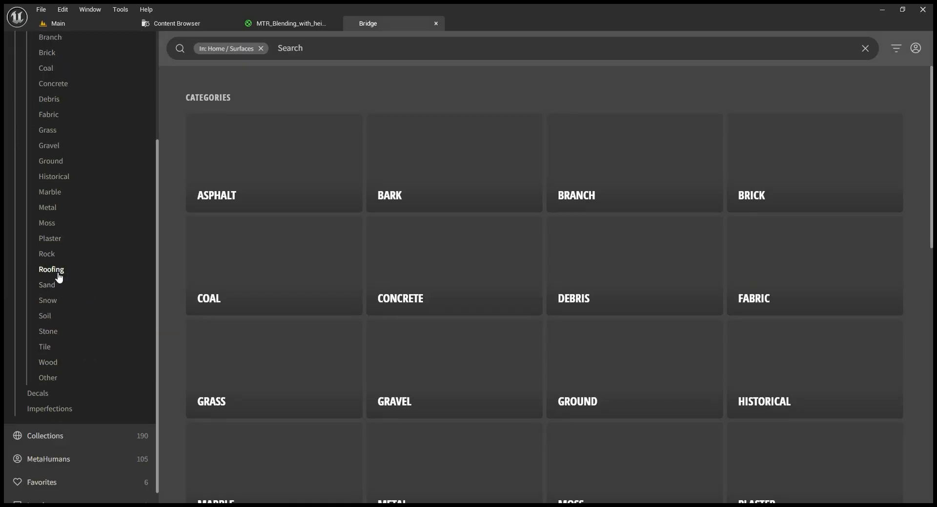
click(57, 317)
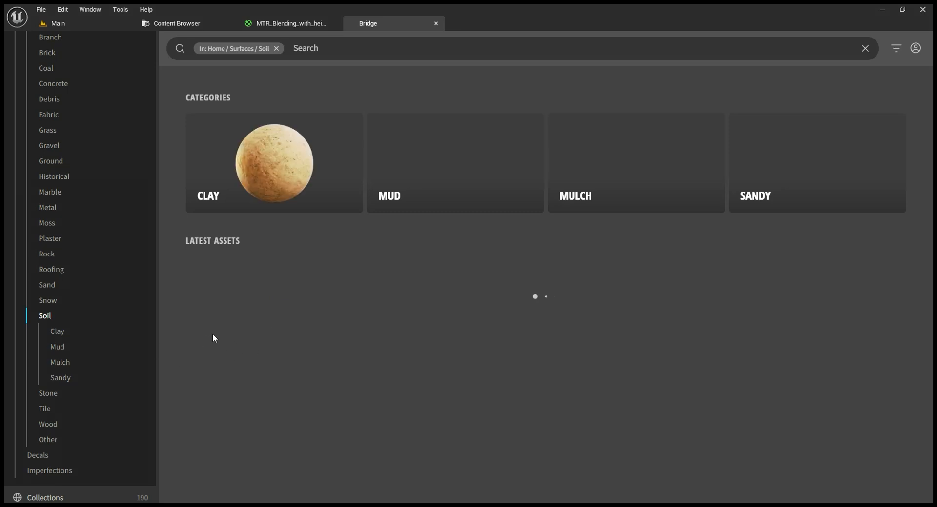
Download the Dirty Soil Ground surface in High Quality and add it to the project
scroll(250, 316, down, 3)
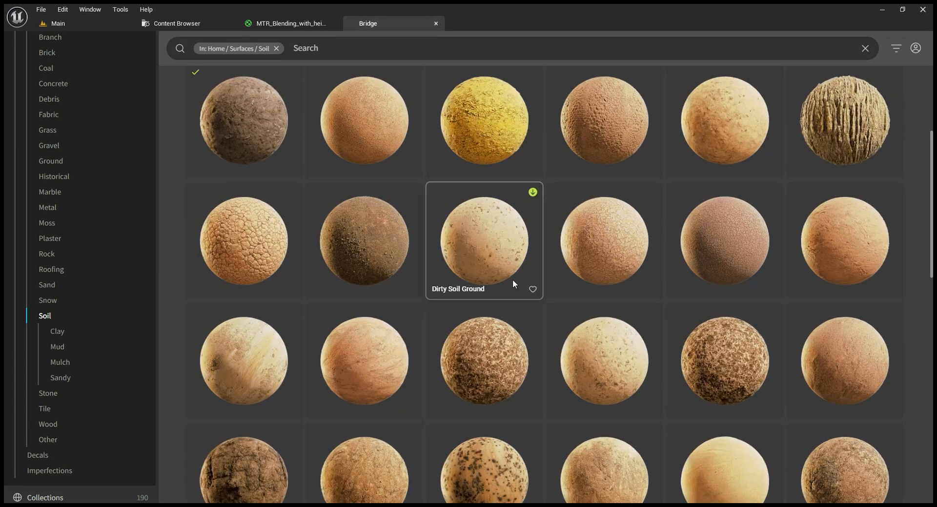
click(459, 271)
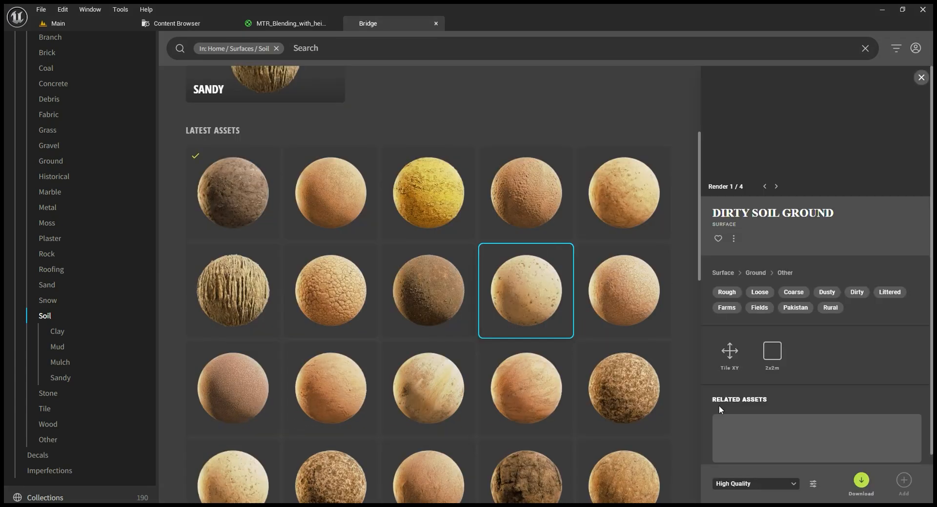
click(861, 481)
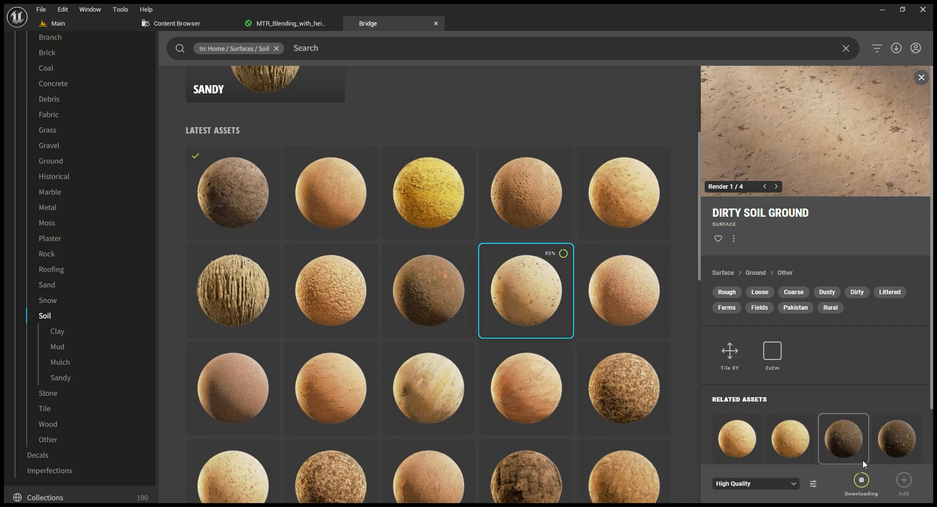
click(910, 490)
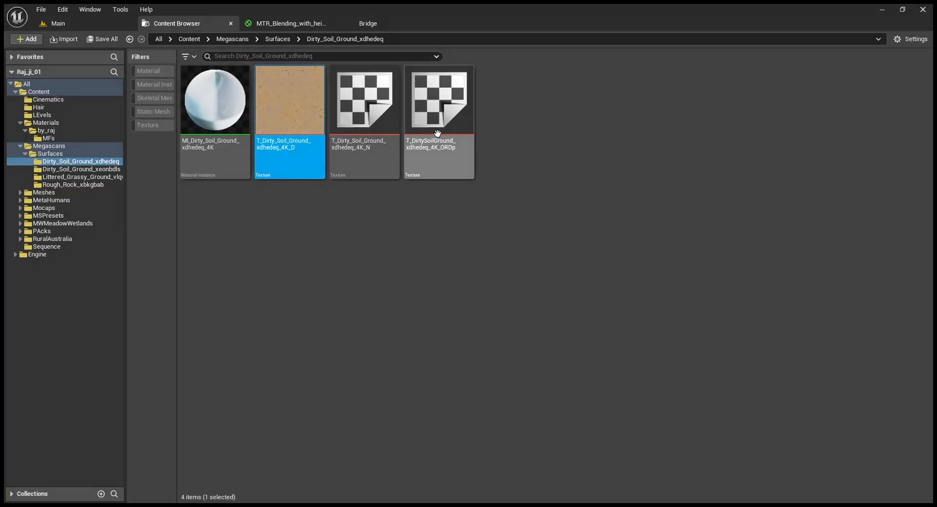
Open the MF_Dirt function from its node in the MTR_Blending_with_height material graph
click(279, 25)
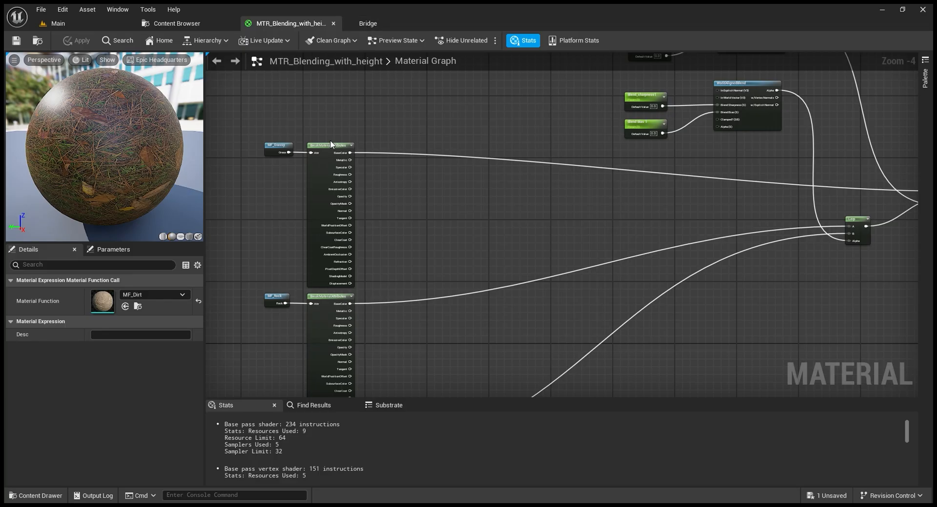
scroll(272, 293, up, 4)
right_drag(300, 273, 403, 48)
right_drag(441, 346, 440, 289)
mouse_move(398, 215)
right_down()
mouse_move(405, 250)
mouse_move(415, 209)
right_up()
double_click(421, 313)
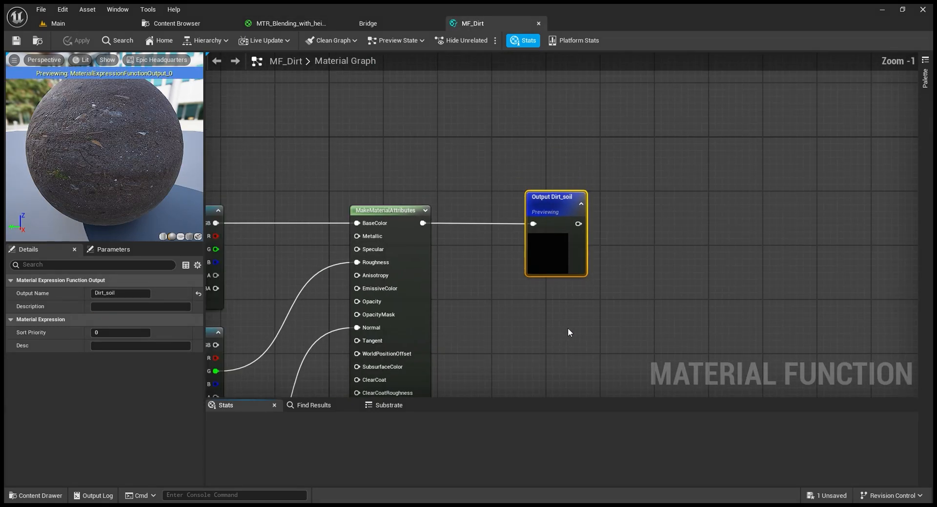
Assign T_Dirty_Soil_Ground_xdhedeq_4K_D to the base color Texture Sample in MF_Dirt
click(328, 22)
click(209, 24)
click(303, 141)
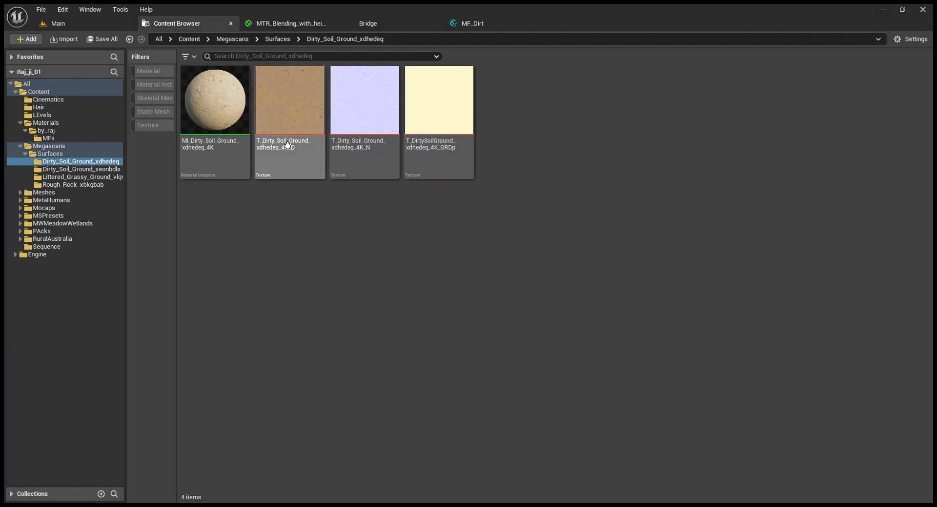
click(497, 25)
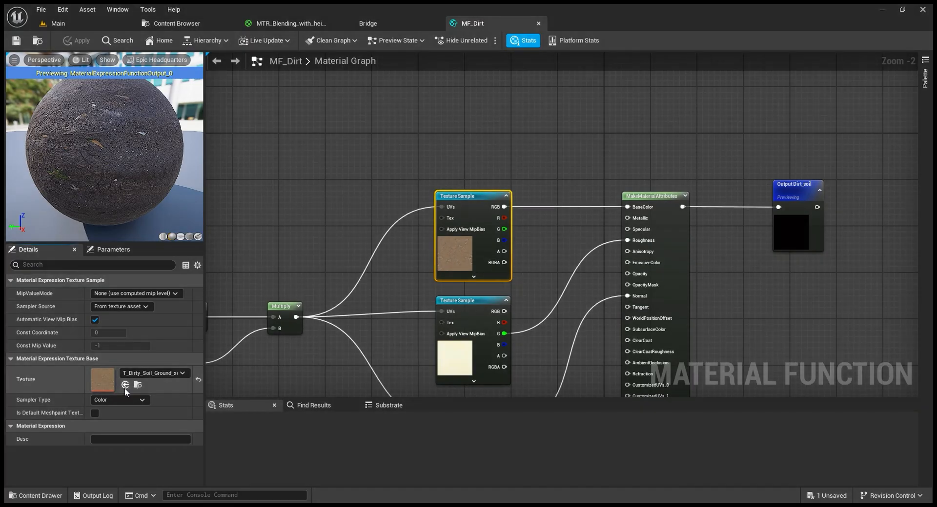
click(125, 385)
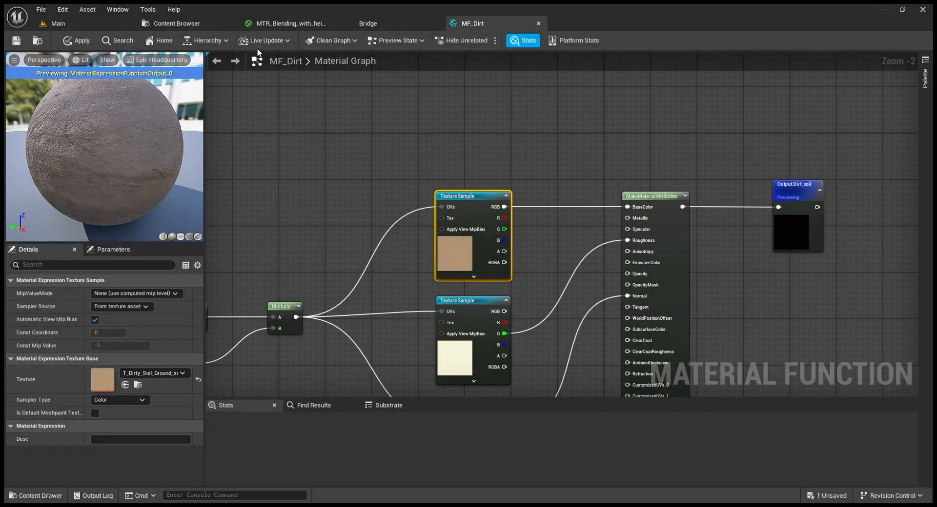
Assign T_Dirty_Soil_Ground_xdhedeq_4K_N to the Texture Sample feeding the Normal attribute in MF_Dirt
click(295, 23)
click(200, 23)
click(344, 125)
click(461, 23)
right_drag(506, 318, 512, 173)
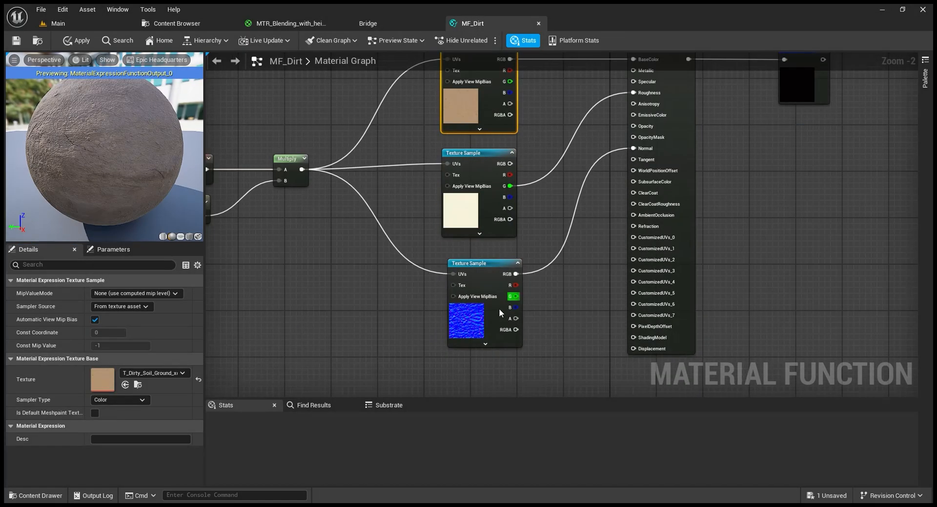
click(499, 312)
click(125, 386)
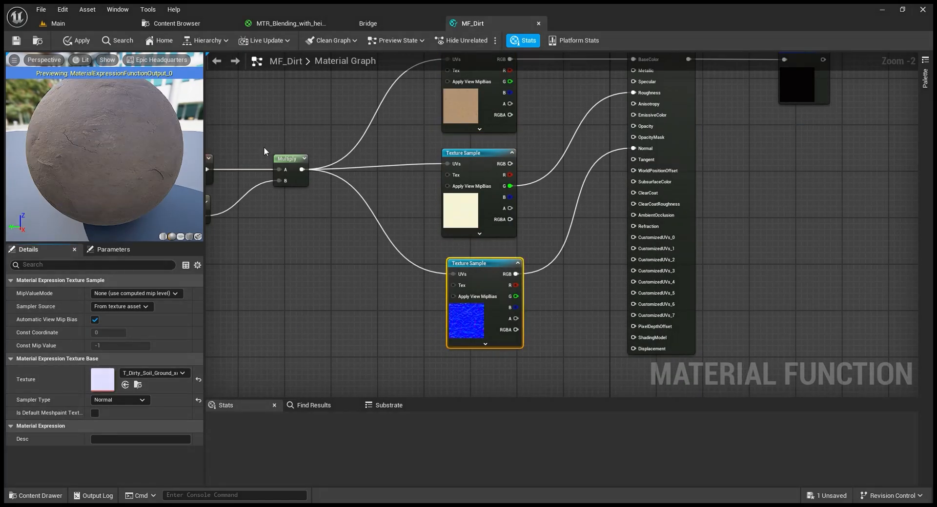
Assign T_DirtySoilGround_xdhedeq_4K_ORDp to the Texture Sample feeding the Roughness attribute in MF_Dirt
click(207, 20)
click(429, 112)
click(486, 21)
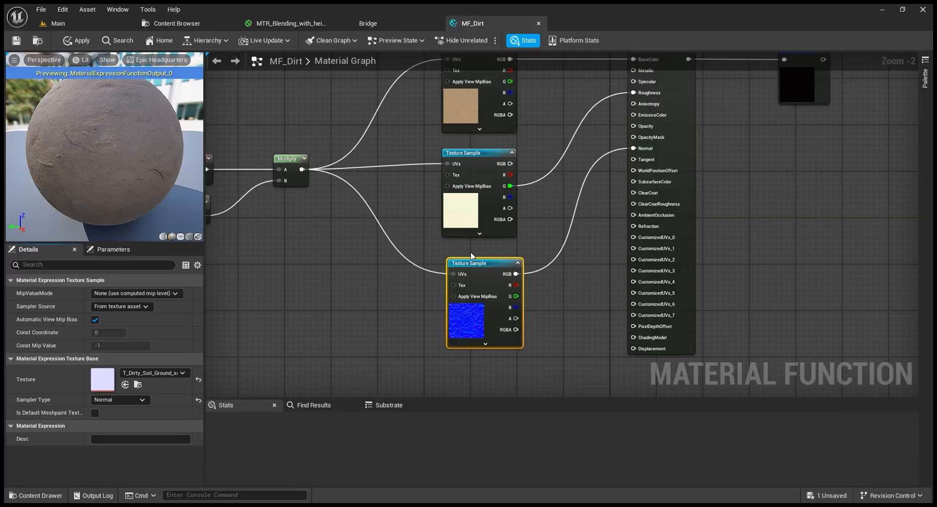
click(482, 205)
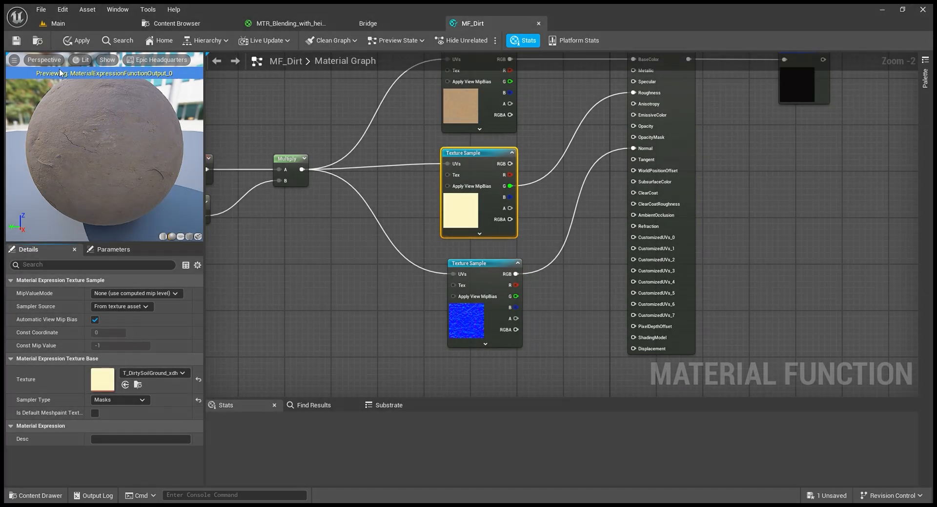
Apply the MF_Dirt changes, close the function and Bridge, and go back to the blending material
click(76, 41)
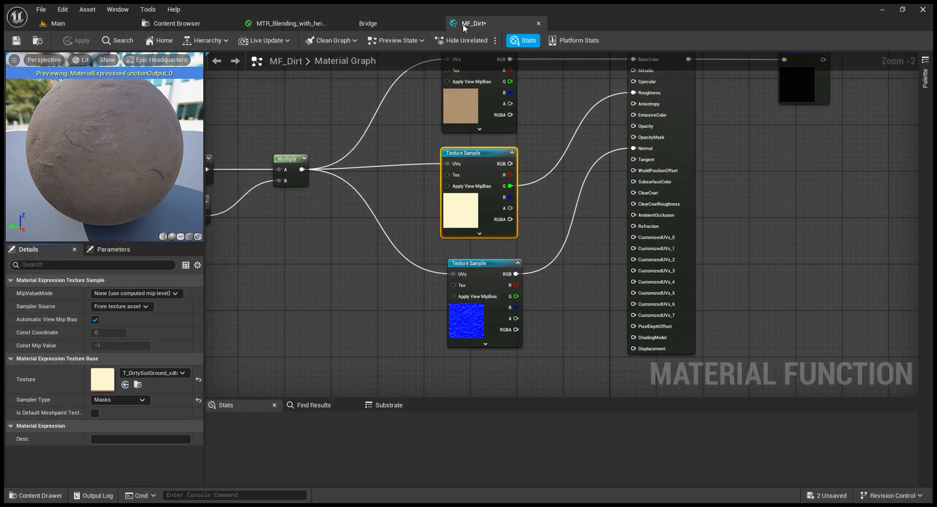
click(399, 19)
click(298, 22)
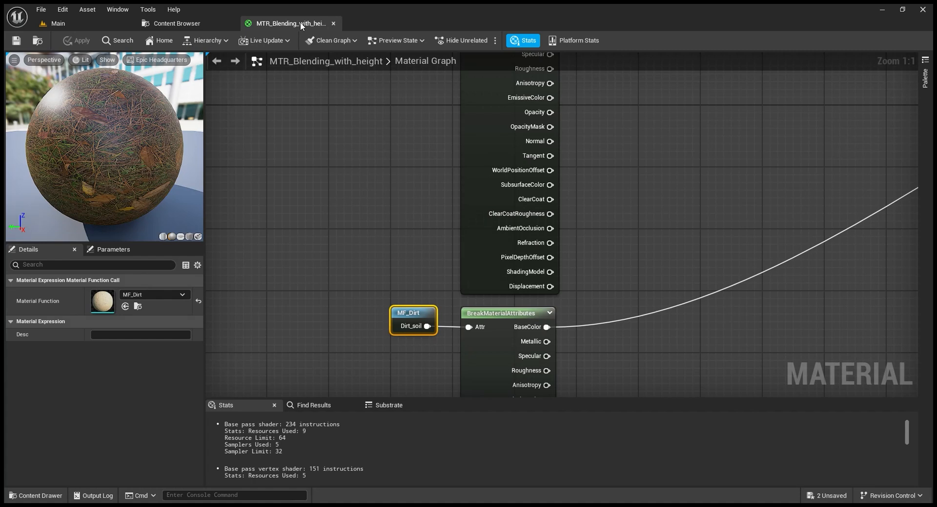
Return to the level and inspect the new soil texture on the mountain's slopes
click(183, 20)
click(104, 23)
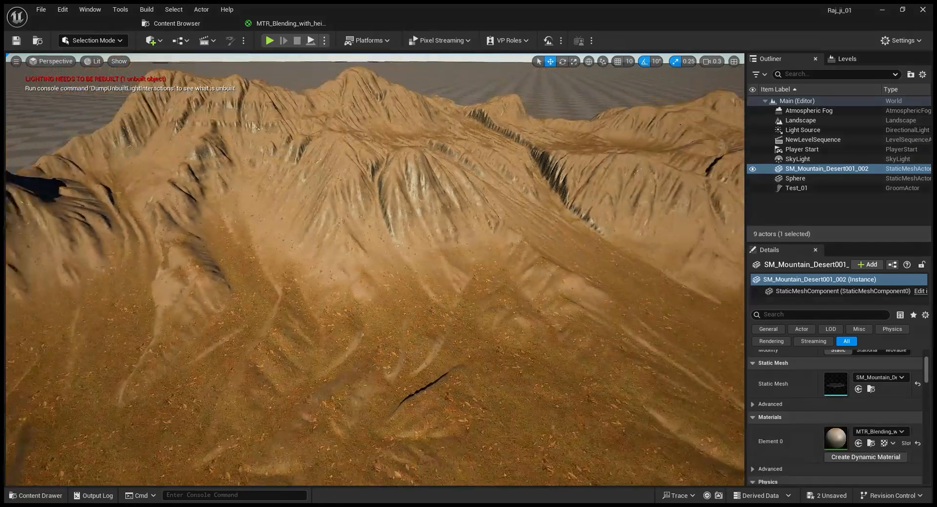
key(w)
scroll(374, 289, down, 5)
right_drag(374, 288, 374, 288)
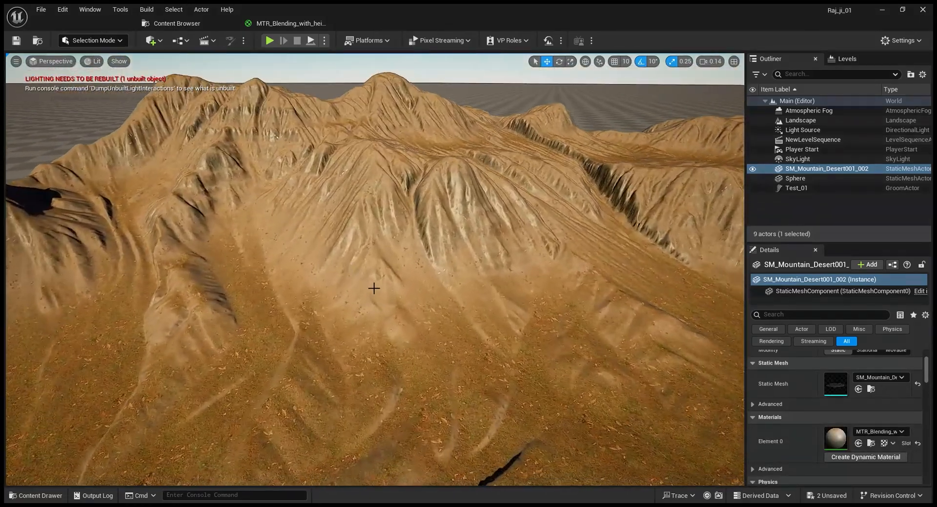
Recheck the blending material's graph and fly around the mountain mesh to examine its rock, dirt and grass transitions
click(303, 22)
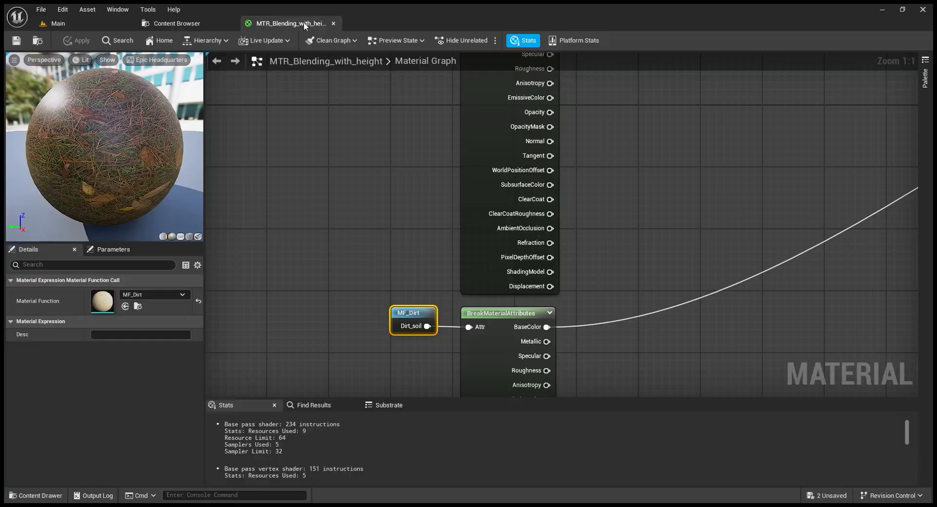
click(109, 23)
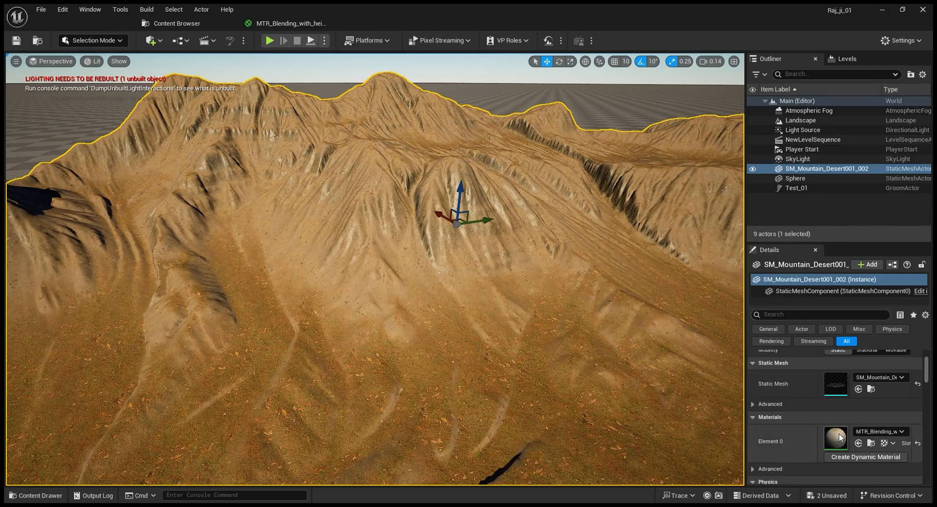
right_drag(335, 221, 381, 242)
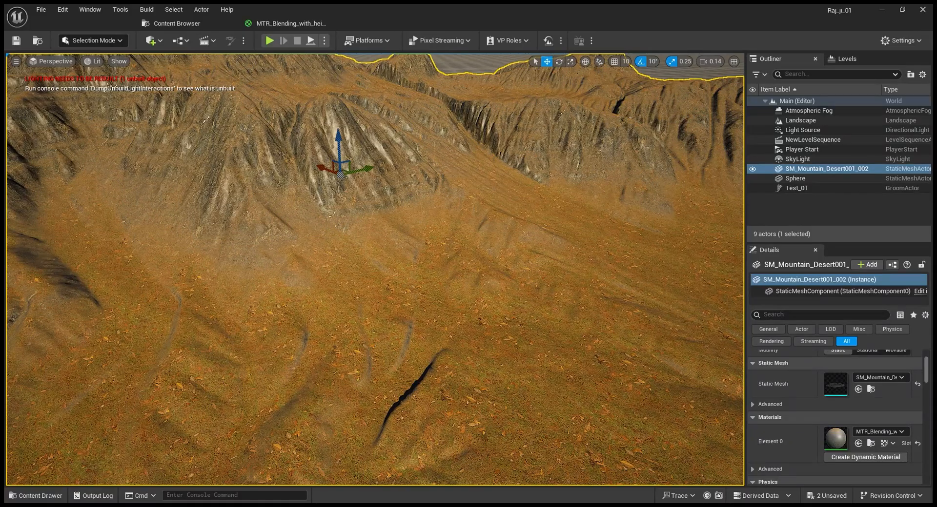
key(s)
right_drag(502, 265, 368, 266)
scroll(502, 265, up, 3)
key(w)
key(w)
scroll(483, 298, down, 3)
key(s)
scroll(368, 265, up, 1)
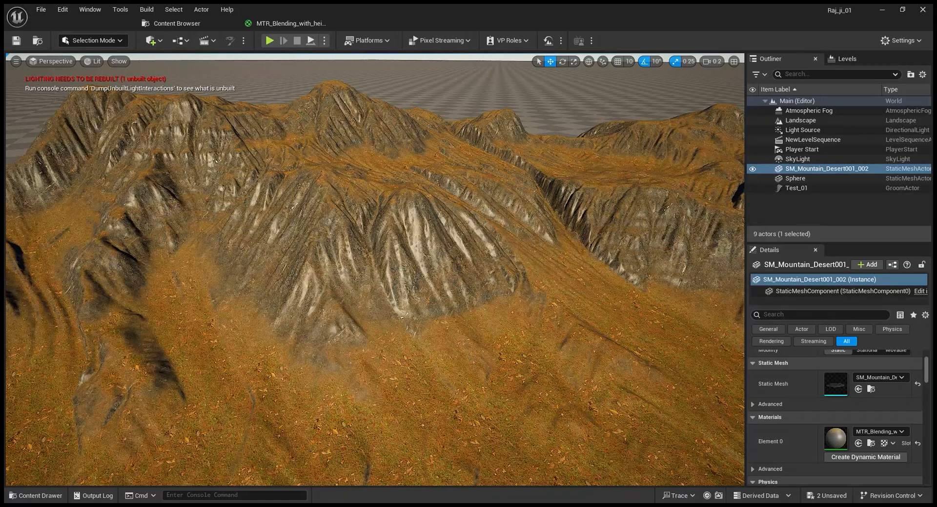
Fly back from the mountain mesh to view the blended terrain from farther away
key(s)
mouse_move(676, 135)
right_down()
mouse_move(676, 98)
mouse_move(698, 105)
mouse_move(676, 134)
right_up()
key(w)
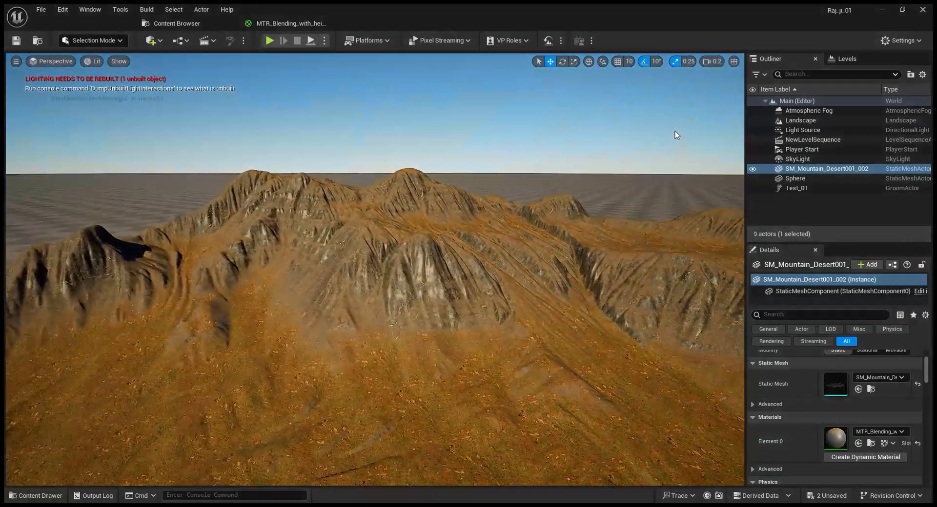
In the blending material's graph, duplicate the pair of chained Base Color Lerp nodes twice below the originals
click(288, 23)
scroll(439, 228, down, 3)
right_drag(454, 226, 444, 231)
scroll(449, 228, up, 3)
right_drag(475, 184, 467, 251)
scroll(466, 251, down, 2)
right_drag(580, 218, 539, 257)
scroll(642, 227, up, 2)
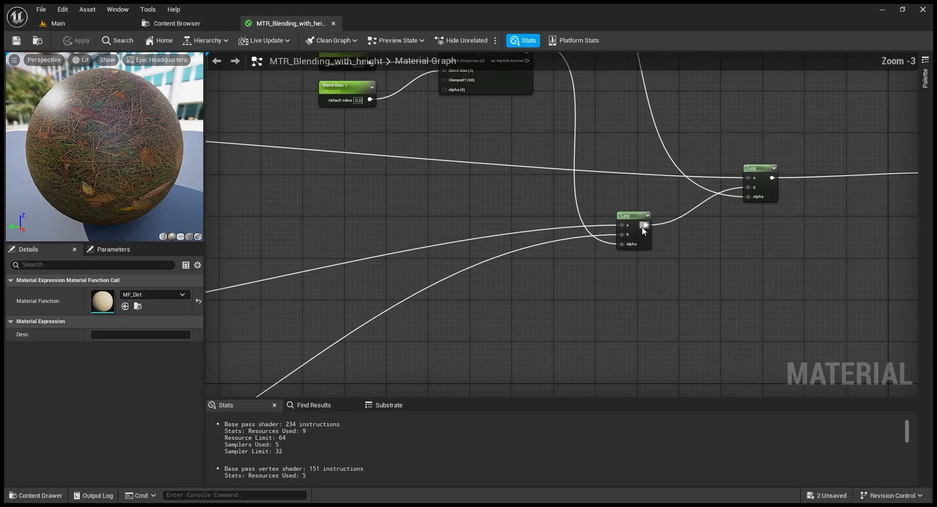
scroll(710, 285, down, 2)
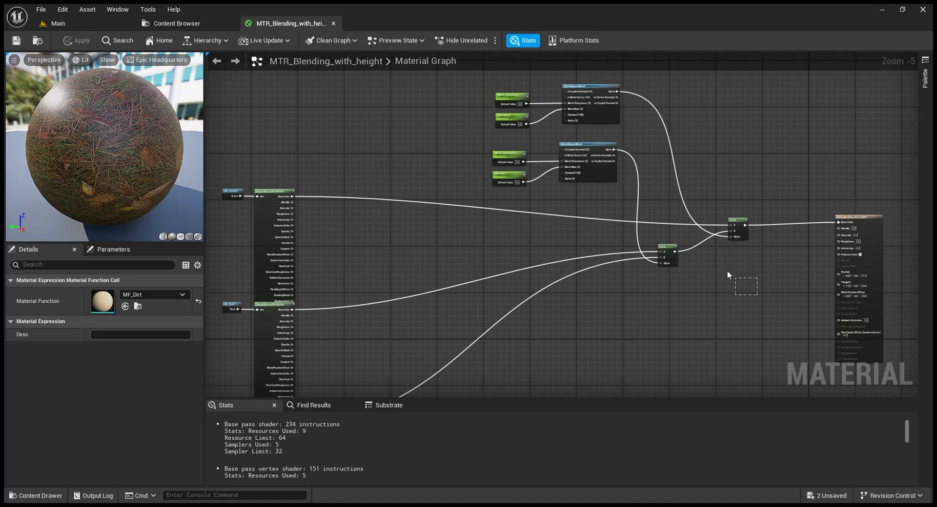
drag(727, 275, 670, 225)
key(ctrl+v)
right_drag(671, 318, 681, 256)
key(ctrl+v)
scroll(687, 328, up, 3)
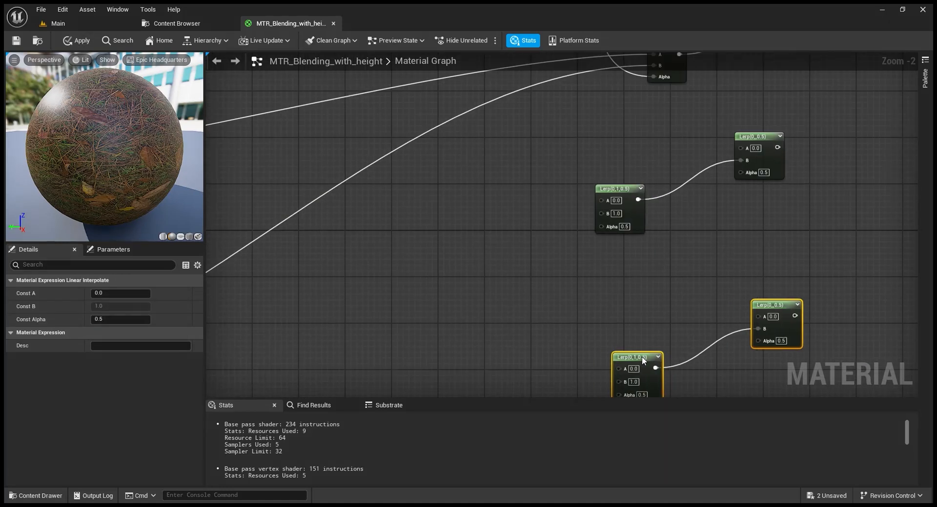
scroll(692, 286, down, 3)
Feed the first Lerp copies with Roughness: grass to the outer Lerp's A, rock and dirt to the inner Lerp's A and B
scroll(338, 192, up, 2)
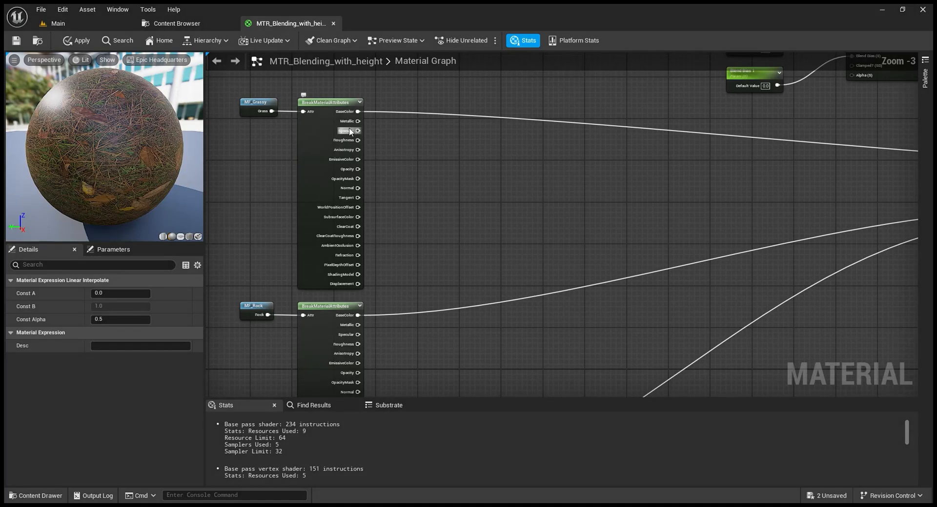
drag(365, 136, 746, 296)
scroll(631, 306, down, 2)
right_drag(357, 318, 572, 279)
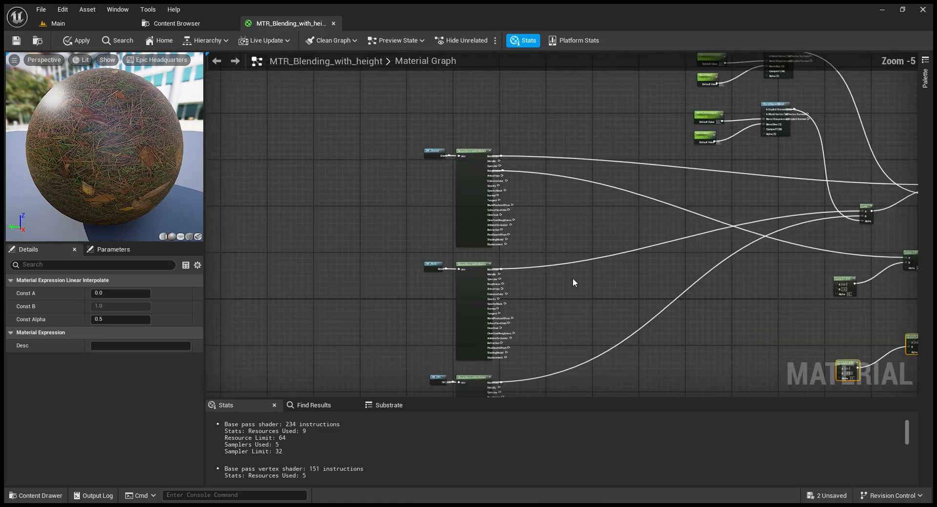
scroll(572, 282, up, 1)
scroll(472, 297, up, 1)
right_drag(460, 294, 466, 296)
drag(463, 287, 610, 284)
right_drag(553, 315, 680, 239)
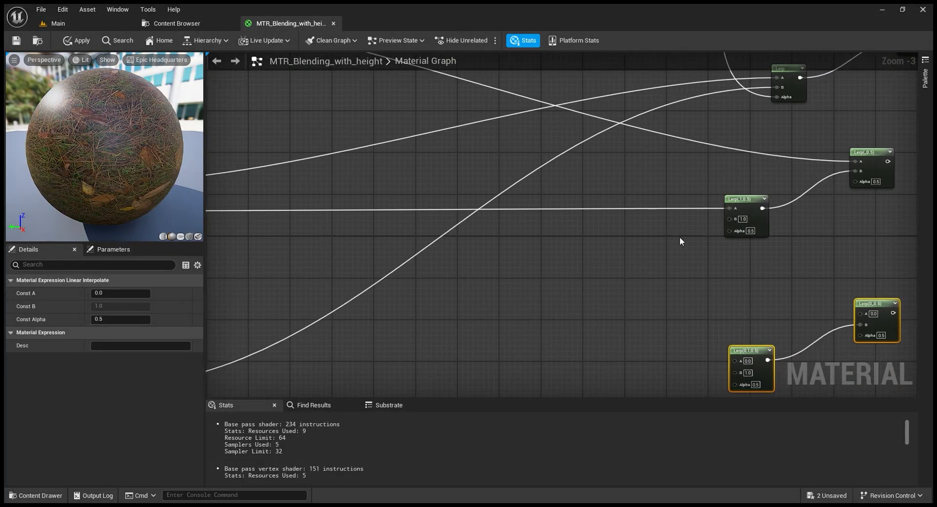
drag(735, 223, 640, 334)
Feed the second Lerp copies with Normal: grass to the outer Lerp's A, rock and dirt to the inner Lerp's A and B
scroll(734, 271, down, 3)
right_drag(752, 262, 565, 261)
scroll(815, 200, up, 3)
right_drag(810, 202, 777, 187)
scroll(759, 177, down, 3)
right_drag(561, 245, 588, 243)
scroll(504, 273, up, 3)
right_drag(503, 274, 518, 188)
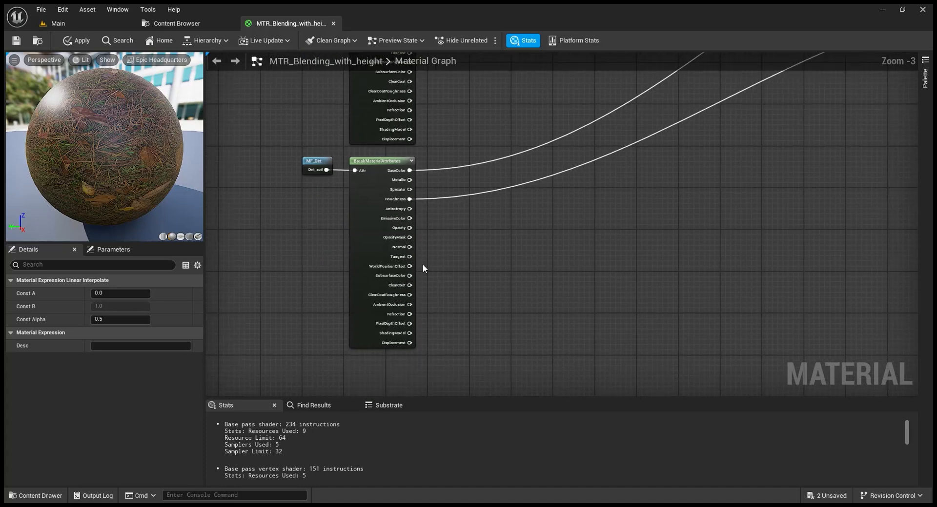
drag(410, 258, 744, 157)
scroll(561, 212, down, 1)
right_drag(561, 211, 704, 259)
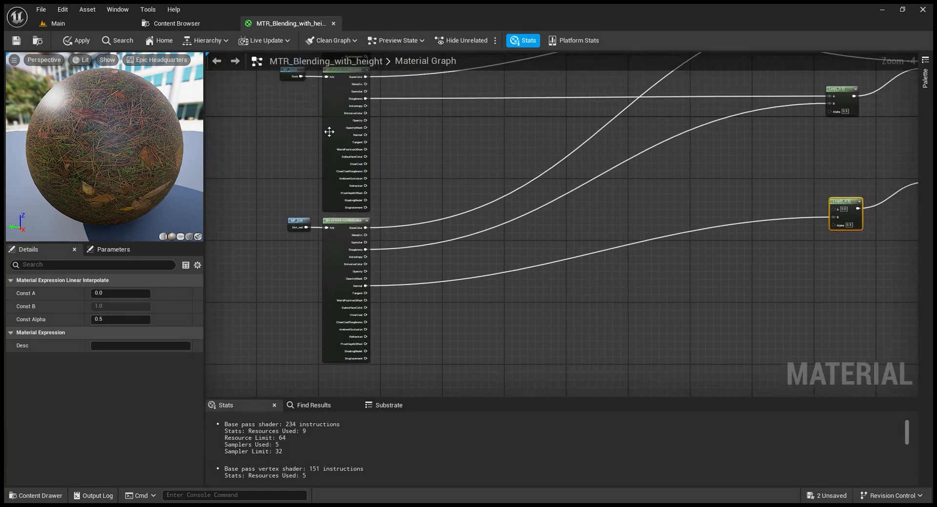
scroll(364, 136, up, 2)
drag(364, 138, 719, 239)
scroll(600, 194, down, 3)
scroll(681, 221, up, 2)
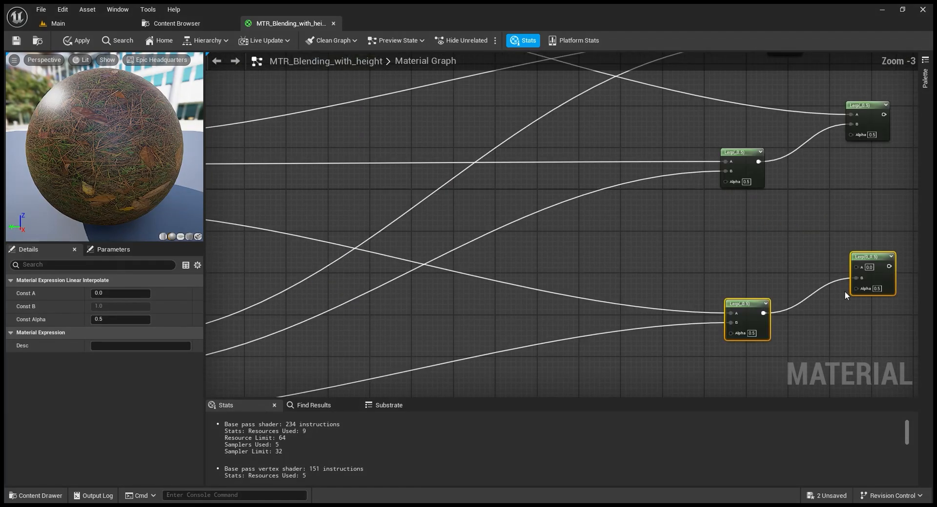
drag(860, 277, 857, 210)
scroll(833, 224, down, 3)
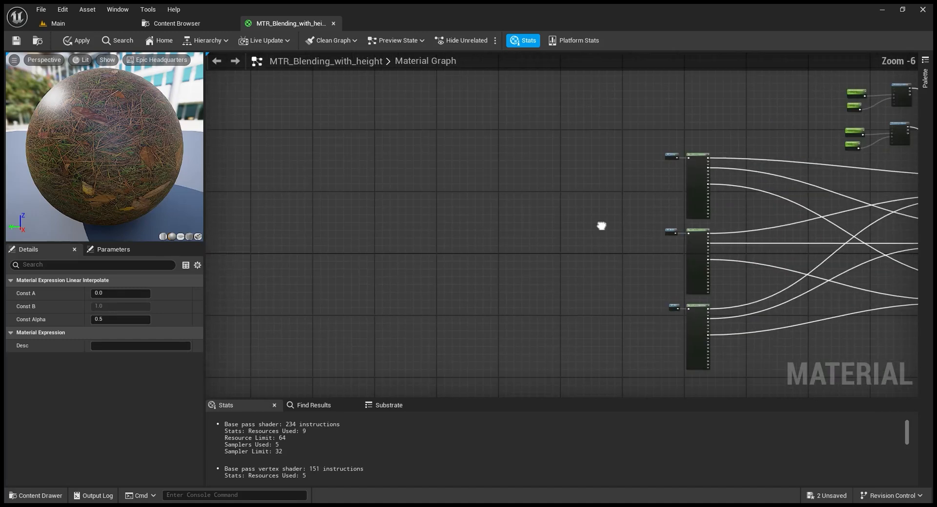
Connect the first WorldAlignedBlend's Alpha output to the Alpha inputs of the inner roughness and inner normal Lerps
right_drag(833, 227, 648, 202)
scroll(705, 200, up, 3)
right_drag(730, 192, 686, 307)
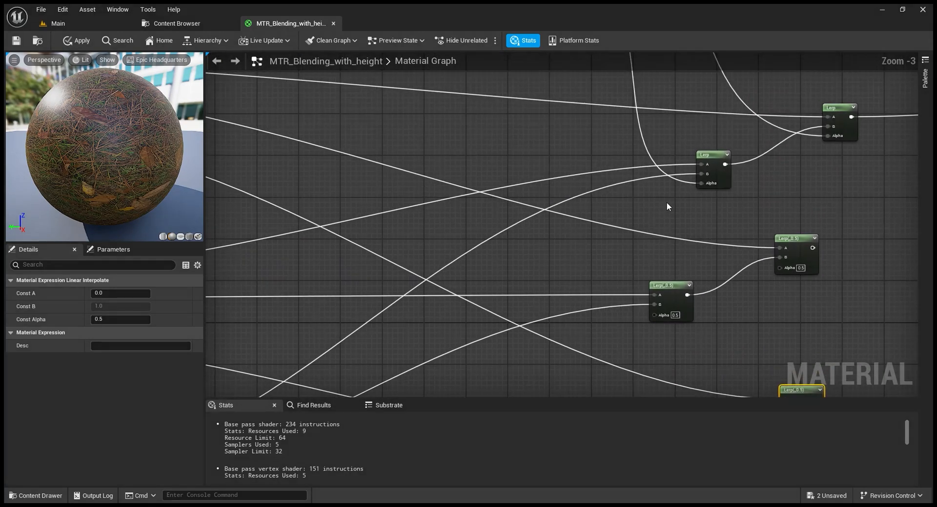
scroll(659, 205, down, 2)
drag(632, 96, 654, 282)
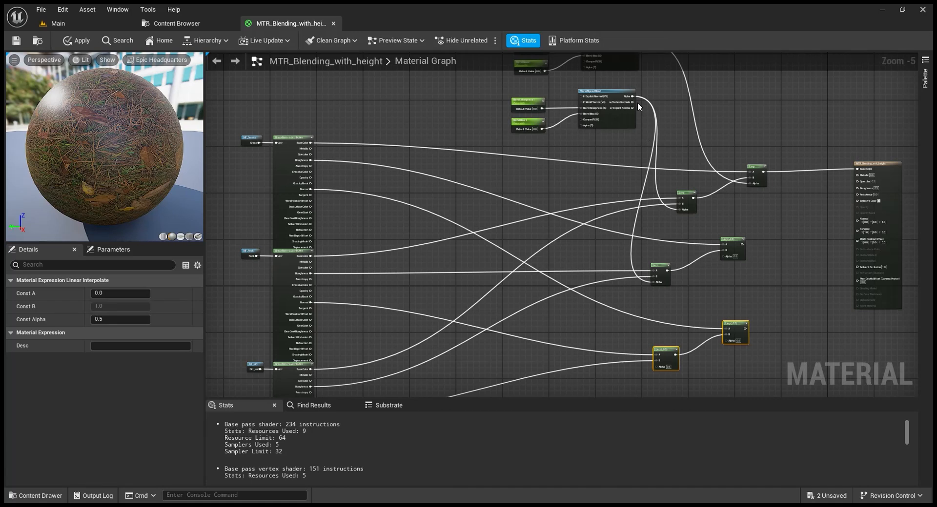
drag(632, 96, 657, 271)
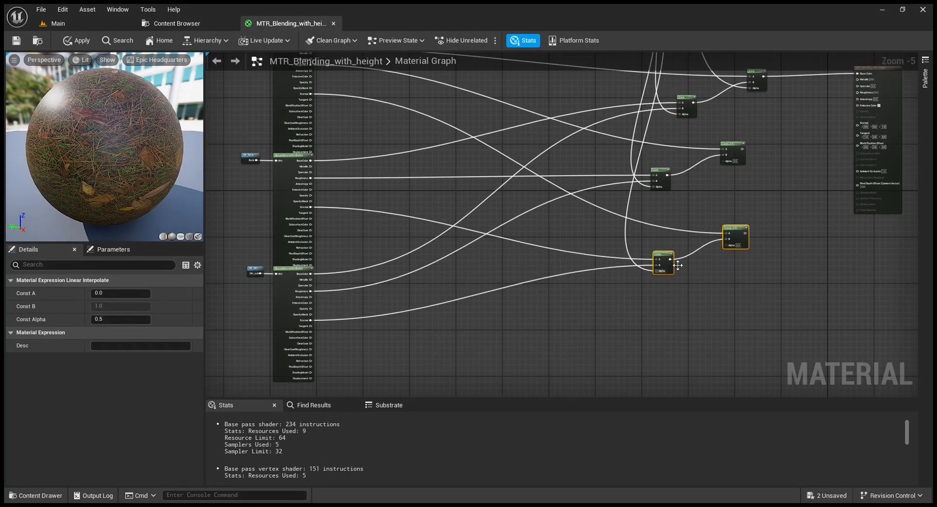
Move the first WorldAlignedBlend node and its Blend_sharpness1 and Blend Bias 1 parameters away from the Lerp nodes
right_drag(720, 80, 649, 235)
drag(533, 203, 449, 179)
drag(528, 155, 371, 159)
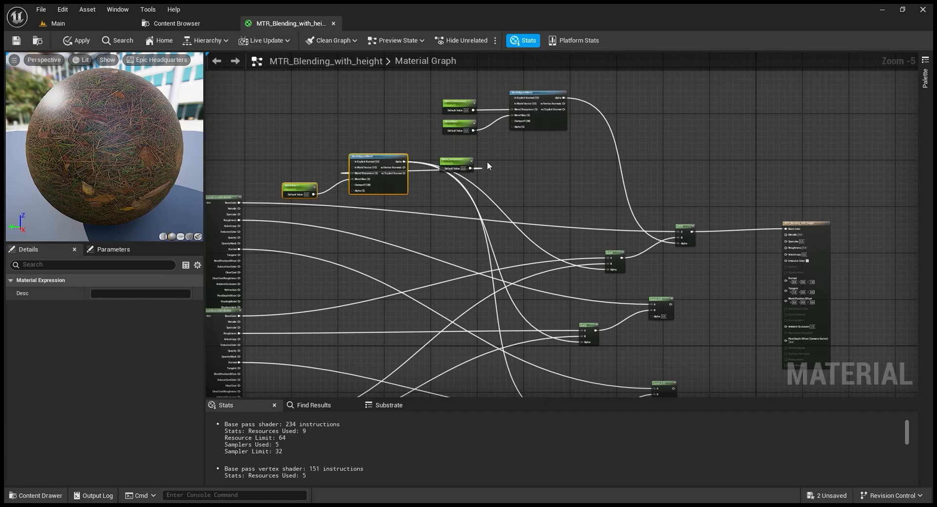
drag(460, 163, 264, 163)
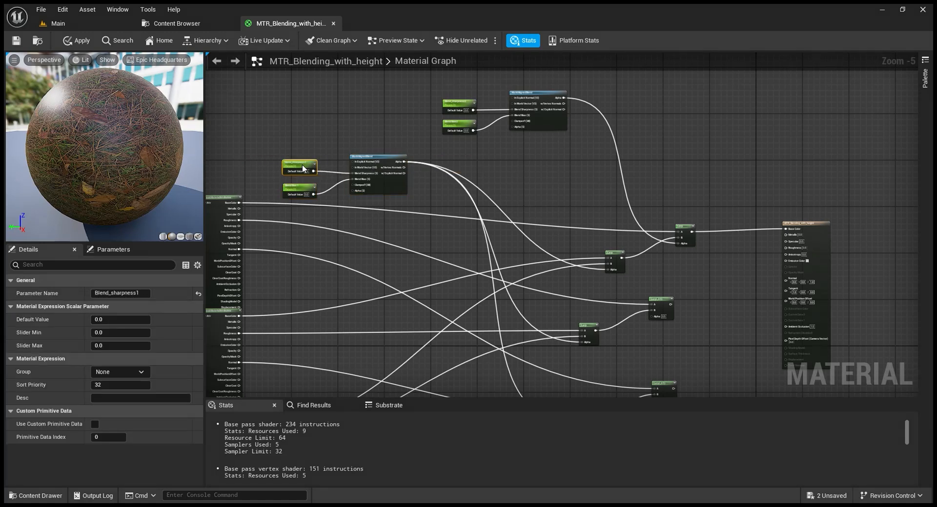
Drive the outer roughness and normal Lerps with the second WorldAlignedBlend's Alpha, and connect their outputs to the material's Roughness and Normal
drag(561, 98, 659, 317)
drag(563, 100, 660, 250)
scroll(644, 279, up, 2)
drag(550, 208, 770, 106)
drag(556, 359, 769, 161)
scroll(682, 219, down, 1)
scroll(648, 214, down, 2)
scroll(619, 183, up, 2)
right_drag(468, 181, 571, 227)
scroll(827, 304, down, 1)
Align the inner and outer Lerp nodes in two columns and shift the first WorldAlignedBlend group farther from them
right_drag(827, 305, 757, 205)
drag(719, 376, 703, 360)
drag(710, 170, 681, 168)
drag(706, 344, 631, 167)
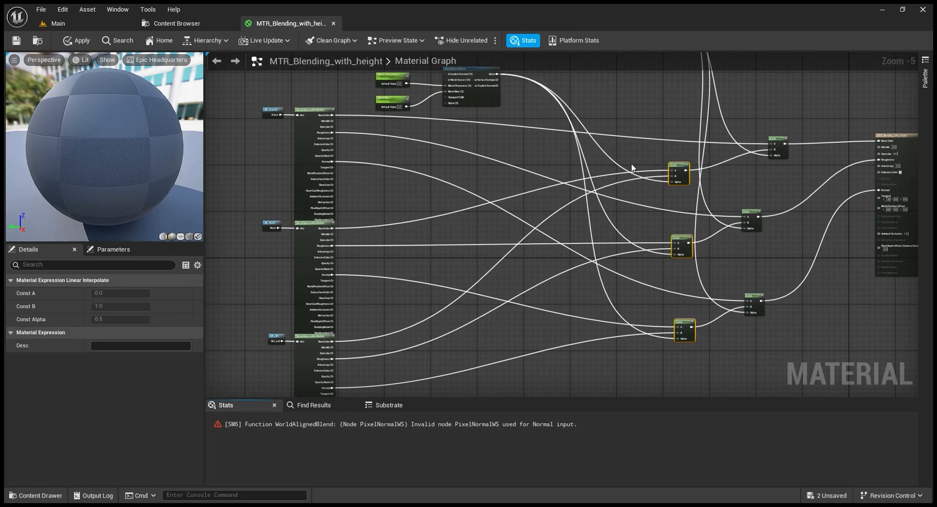
right_drag(632, 166, 703, 270)
drag(600, 215, 453, 182)
scroll(683, 296, up, 2)
scroll(730, 317, down, 3)
right_drag(710, 290, 675, 247)
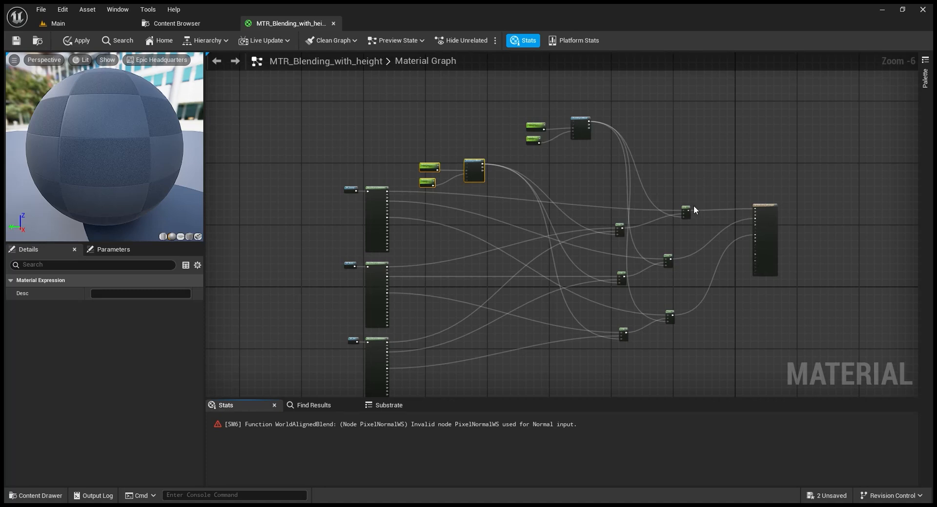
drag(684, 206, 664, 353)
scroll(648, 203, up, 3)
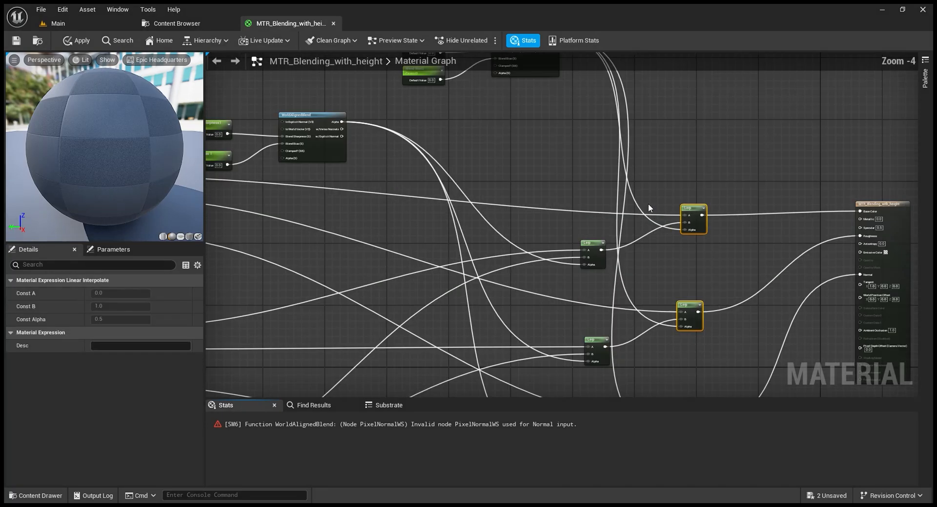
right_drag(644, 200, 668, 334)
Space out the Lerp nodes by moving the Base Color Lerp pair above the roughness pair
click(532, 146)
scroll(524, 188, down, 3)
scroll(625, 332, up, 3)
scroll(625, 335, down, 3)
scroll(627, 336, up, 1)
right_drag(627, 336, 633, 241)
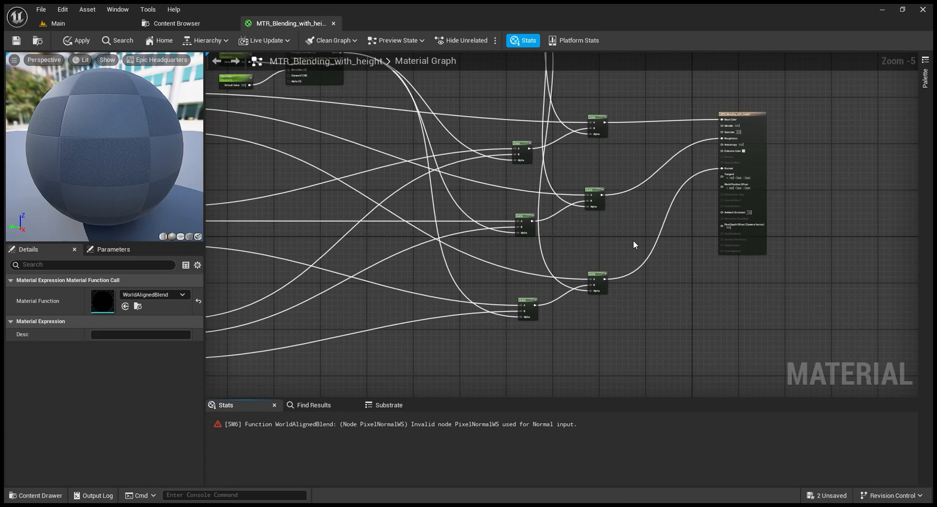
scroll(659, 268, down, 1)
right_drag(659, 268, 666, 271)
scroll(666, 272, up, 2)
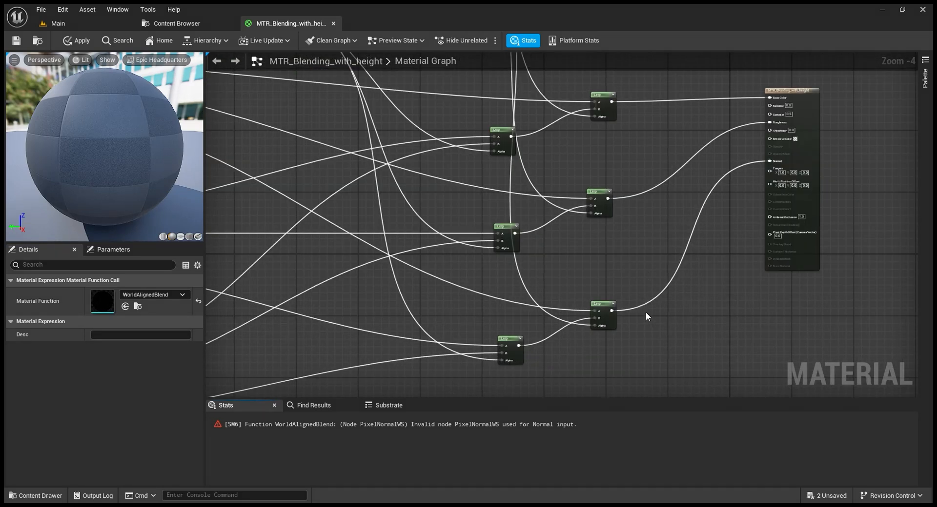
drag(517, 357, 512, 357)
drag(648, 241, 483, 210)
right_drag(598, 134, 609, 222)
drag(483, 256, 627, 158)
right_drag(546, 242, 581, 271)
drag(555, 253, 534, 213)
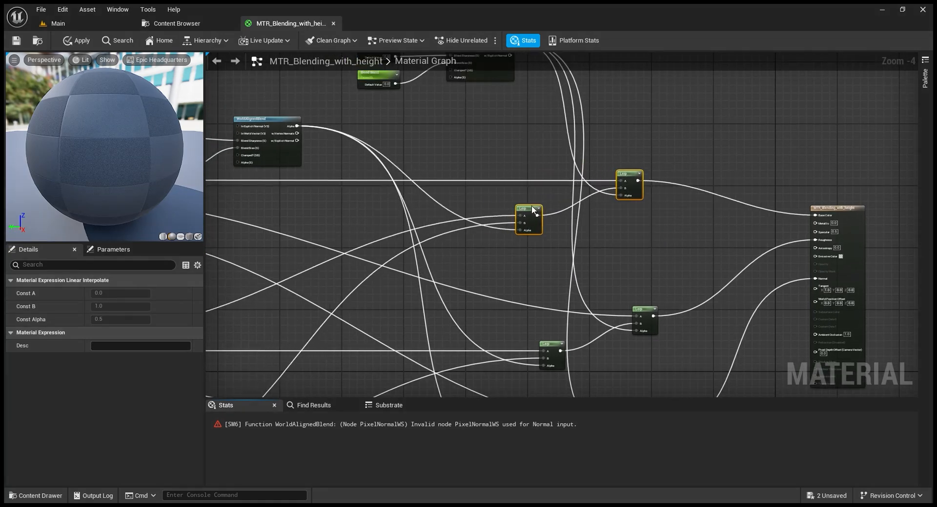
Apply the changes to the blending material
scroll(549, 215, down, 4)
right_drag(624, 246, 668, 292)
scroll(613, 293, up, 3)
click(76, 40)
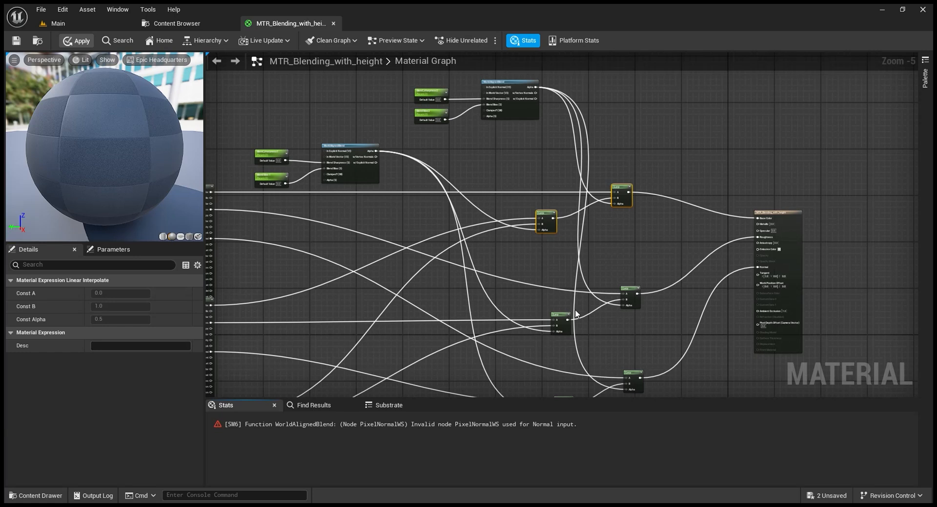
Examine the shader error in the material stats and the WorldAlignedBlend outputs that drive the normal Lerps
right_drag(538, 300, 542, 253)
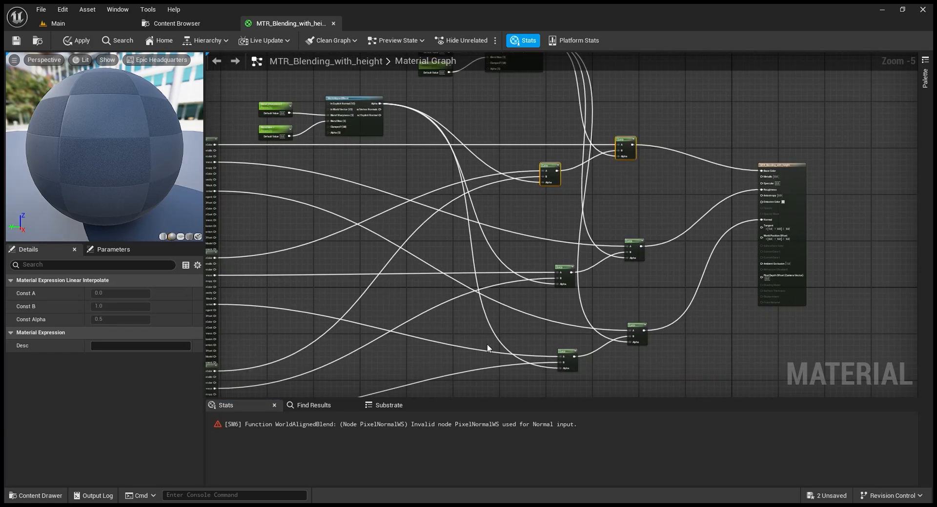
click(388, 422)
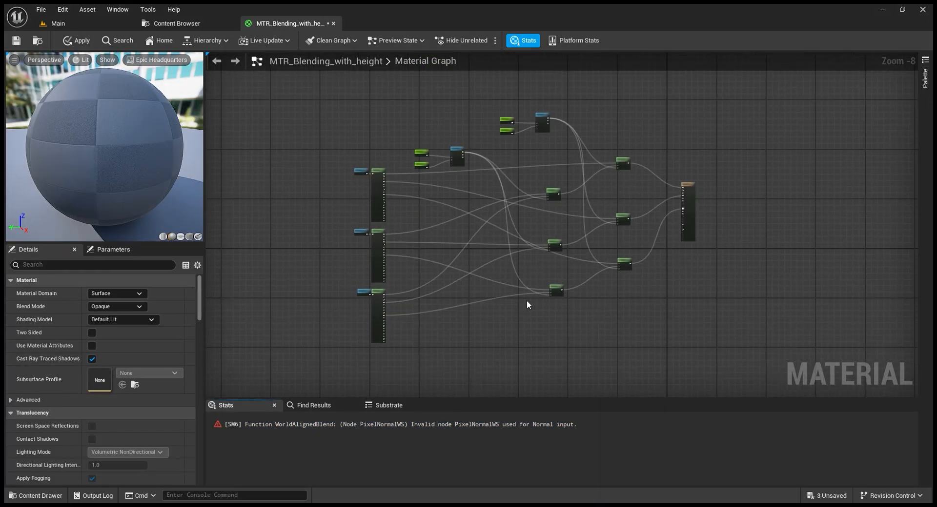
scroll(604, 292, up, 3)
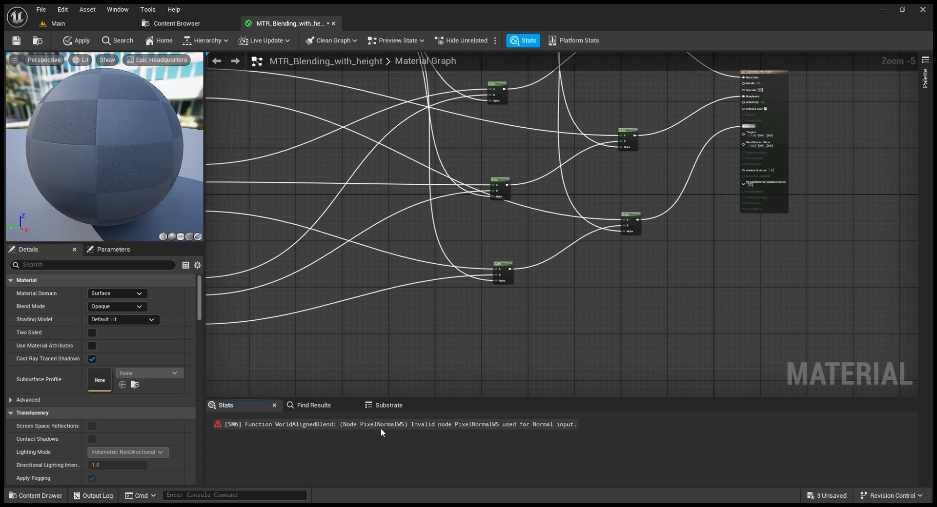
scroll(570, 195, up, 1)
scroll(659, 253, down, 1)
right_drag(517, 253, 556, 316)
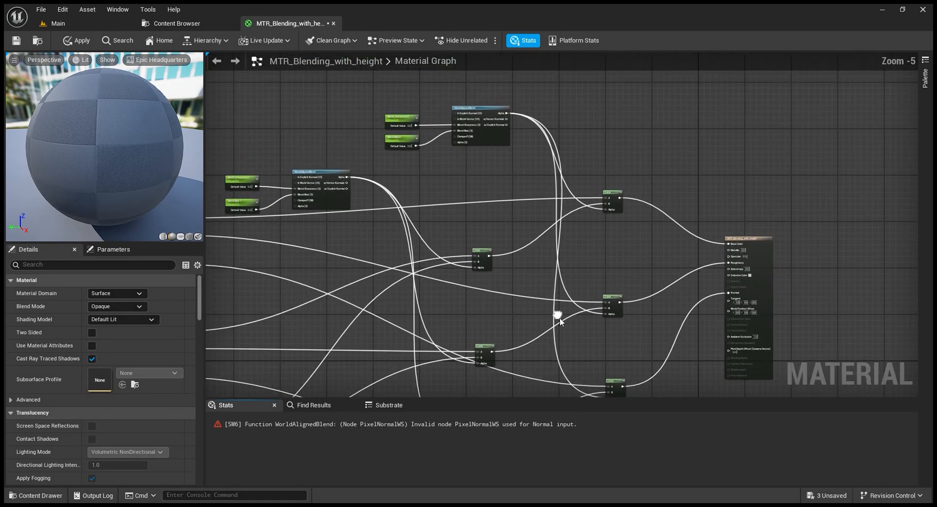
scroll(527, 215, up, 4)
right_drag(518, 151, 523, 312)
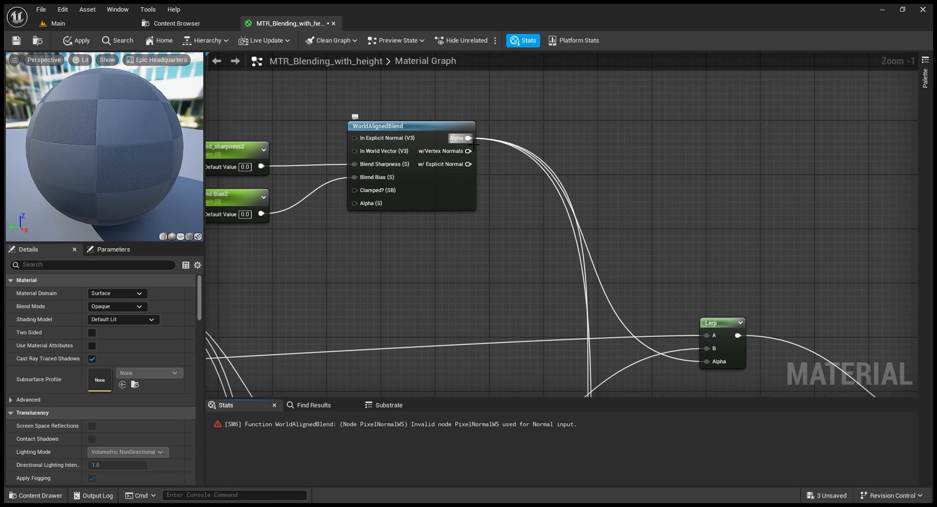
scroll(634, 333, down, 1)
scroll(647, 233, down, 3)
scroll(586, 130, up, 5)
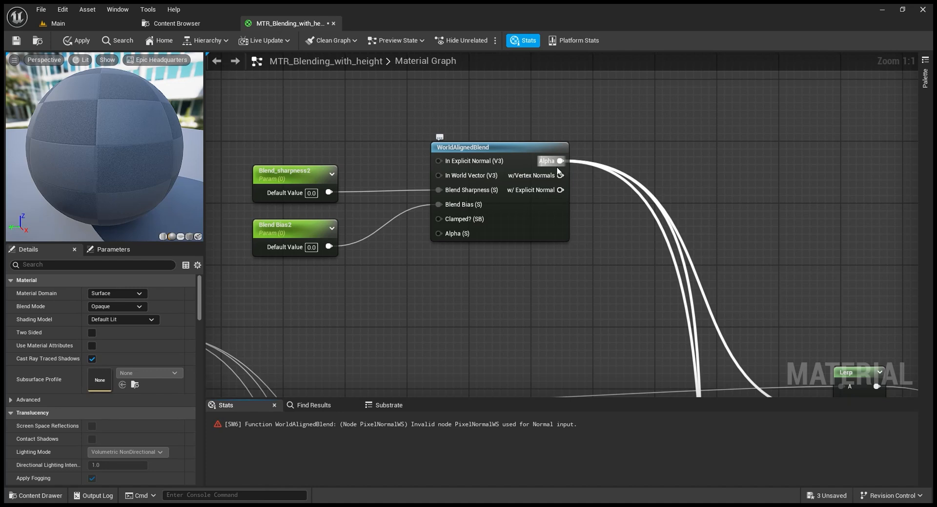
Connect the second WorldAlignedBlend's w/Vertex Normals output to the Alpha input of the outer normal Lerp
drag(560, 176, 774, 250)
scroll(772, 252, down, 7)
right_drag(679, 210, 682, 328)
scroll(674, 219, up, 3)
right_drag(701, 245, 722, 184)
scroll(702, 217, down, 3)
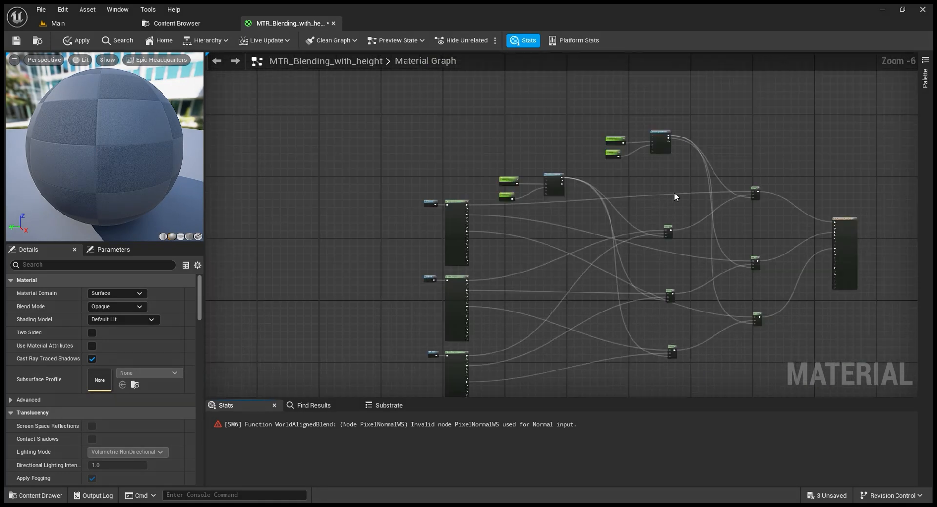
scroll(675, 192, up, 1)
drag(703, 137, 798, 348)
Connect the first WorldAlignedBlend's w/Vertex Normals output to the Alpha input of the inner normal Lerp
right_drag(687, 175, 698, 273)
scroll(615, 166, up, 3)
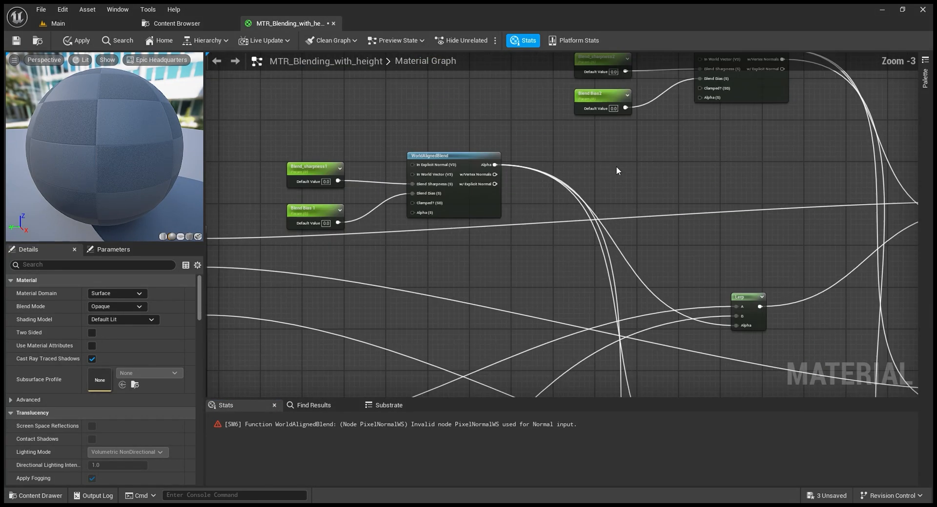
drag(482, 176, 773, 320)
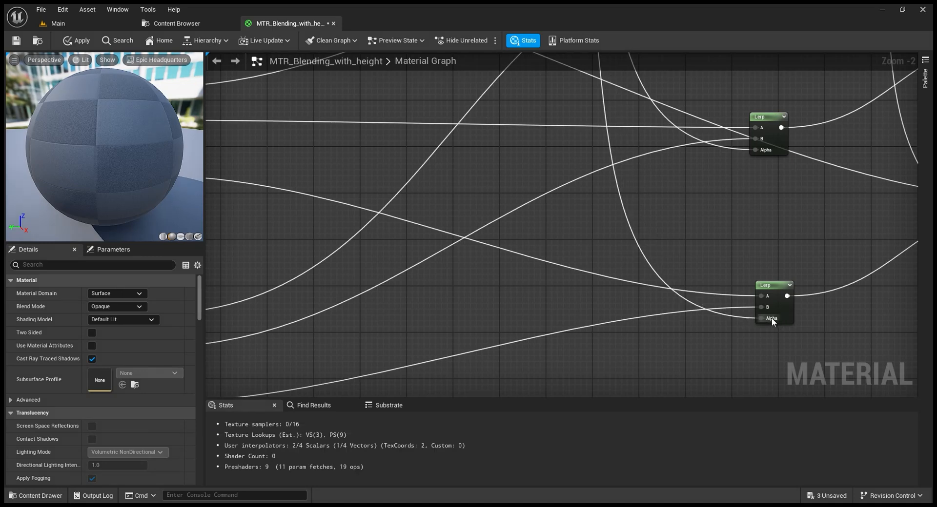
Apply the corrected blending material and return to the level to view the mountain
scroll(774, 320, down, 3)
right_drag(791, 161, 579, 188)
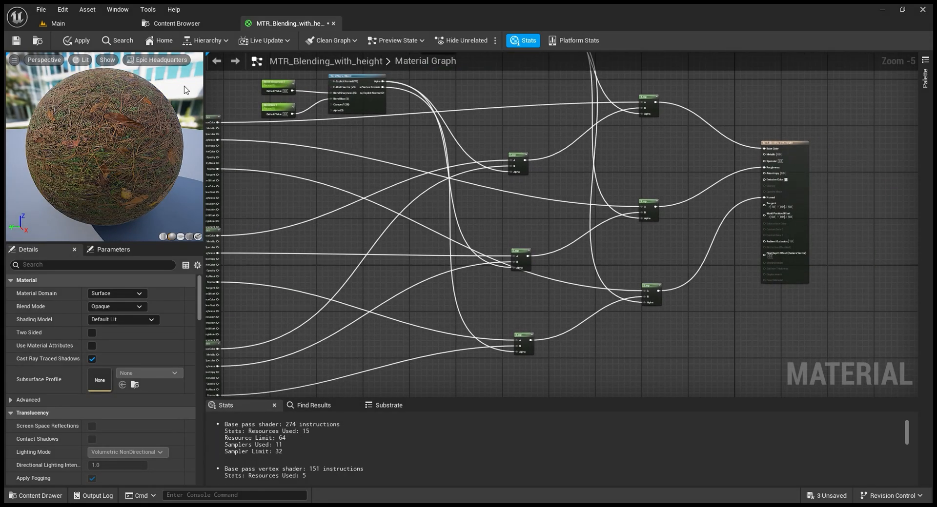
click(80, 41)
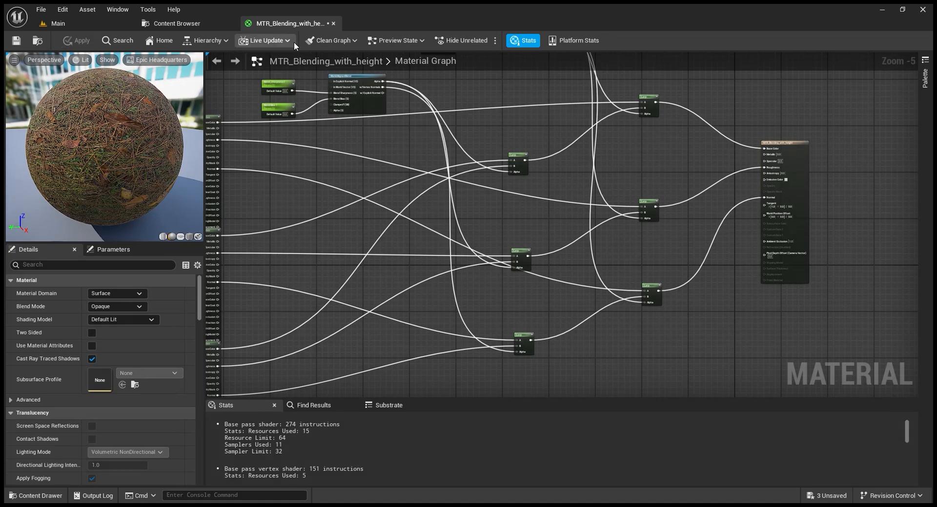
click(58, 23)
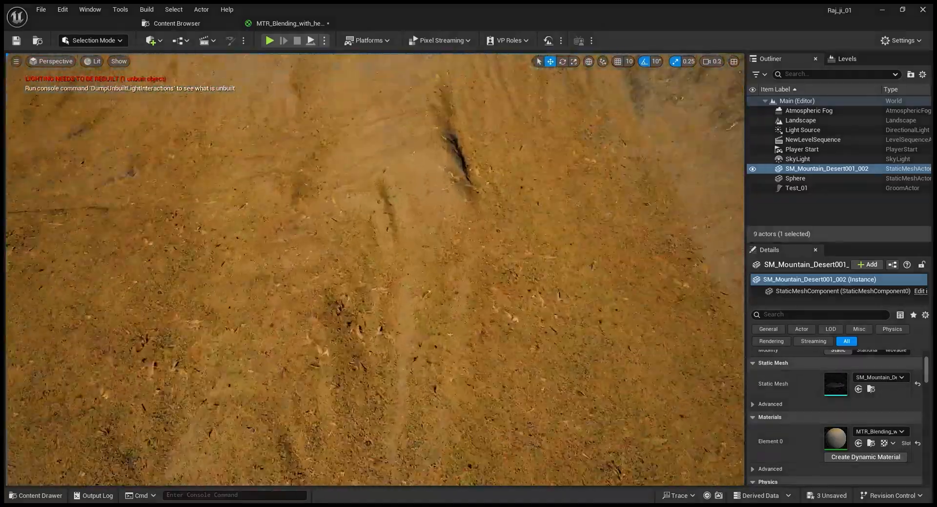
Inspect the grass, rock and dirt blending across the mountain's slopes from close up and farther away
scroll(375, 244, down, 2)
right_drag(375, 270, 340, 215)
key(s)
scroll(375, 210, up, 8)
key(w)
key(w)
scroll(361, 197, down, 7)
key(e)
key(s)
scroll(362, 205, up, 1)
key(w)
key(s)
scroll(361, 181, down, 3)
key(w)
key(s)
scroll(356, 195, up, 3)
key(w)
key(s)
Collapse the Materials and Megascans folders in the project's content tree
click(202, 27)
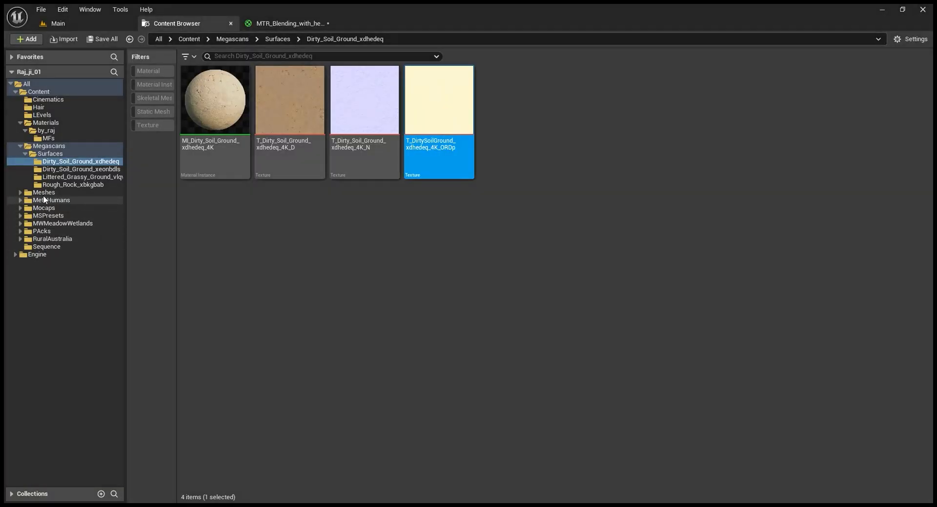
click(21, 123)
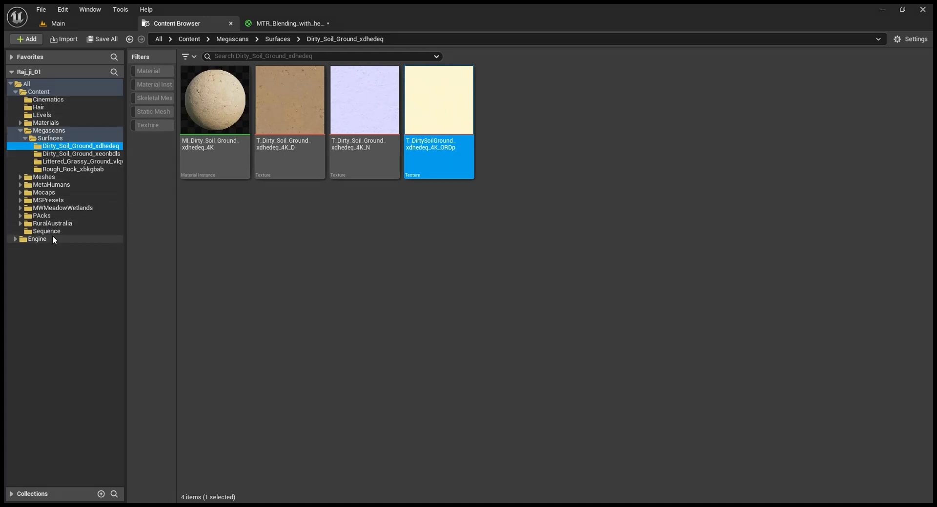
click(21, 130)
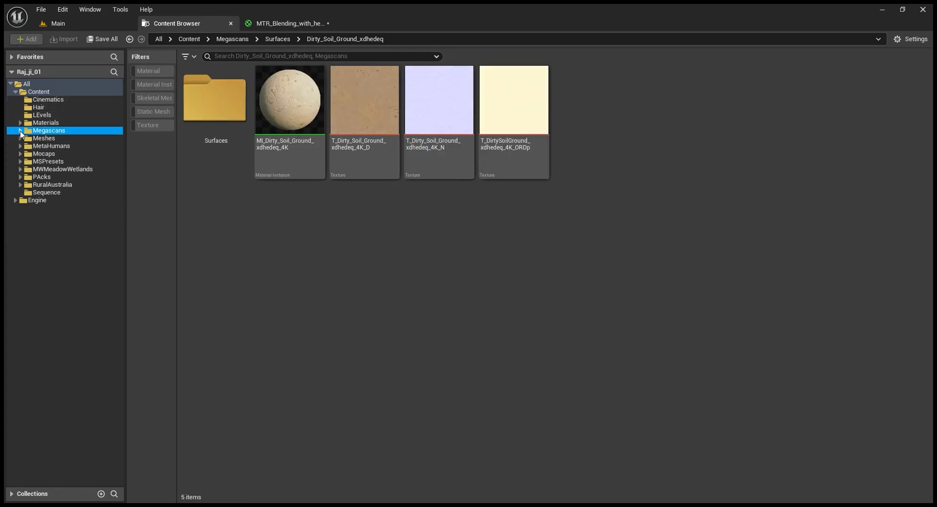
Review the whole mountain and its rocky slopes in the level, and return to the MTR_Blending_with_height material graph
click(259, 26)
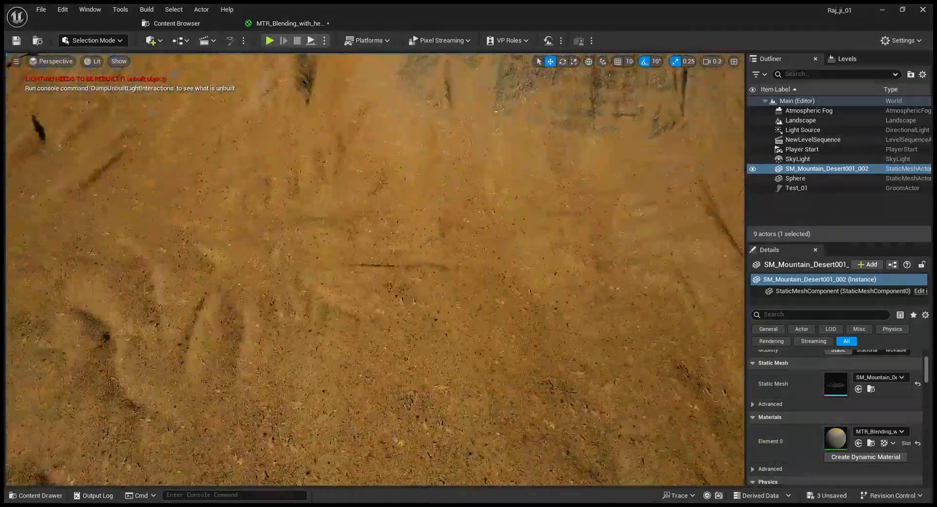
scroll(375, 270, down, 1)
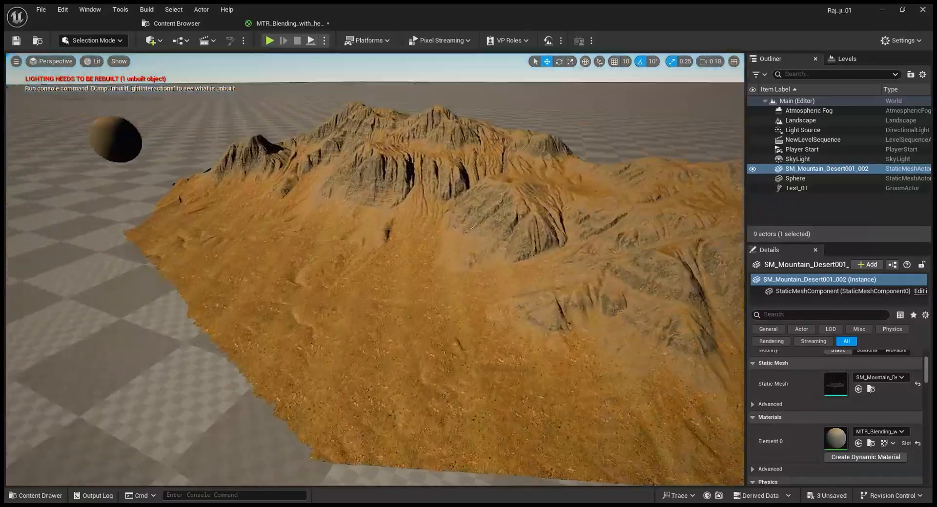
scroll(375, 270, up, 2)
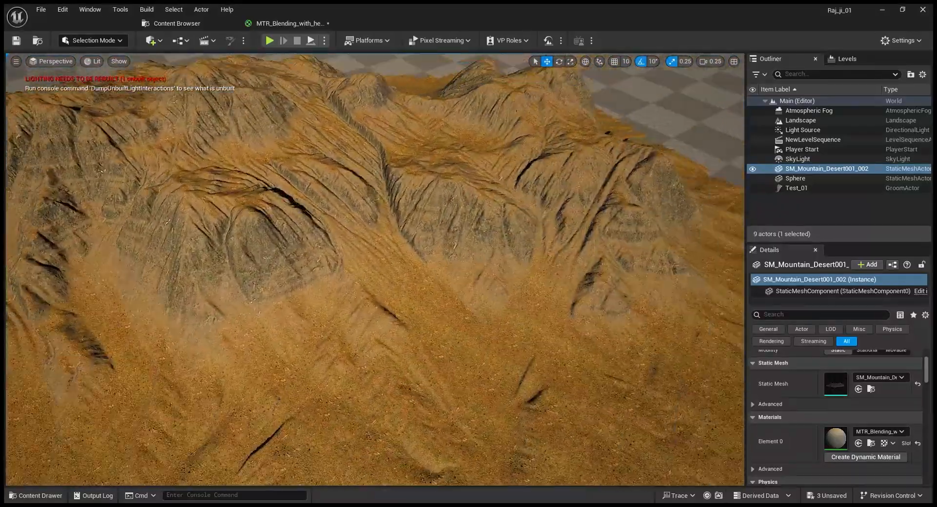
right_drag(374, 269, 87, 239)
scroll(374, 269, down, 2)
click(287, 24)
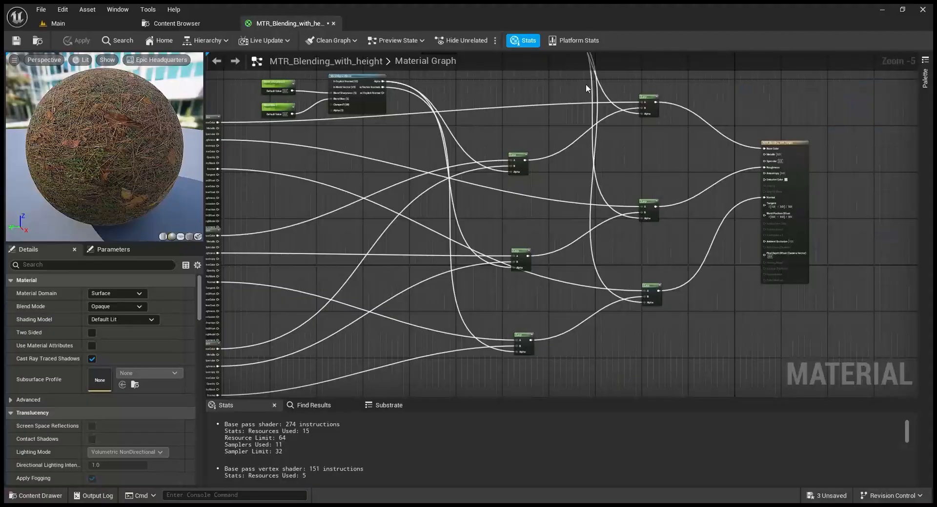